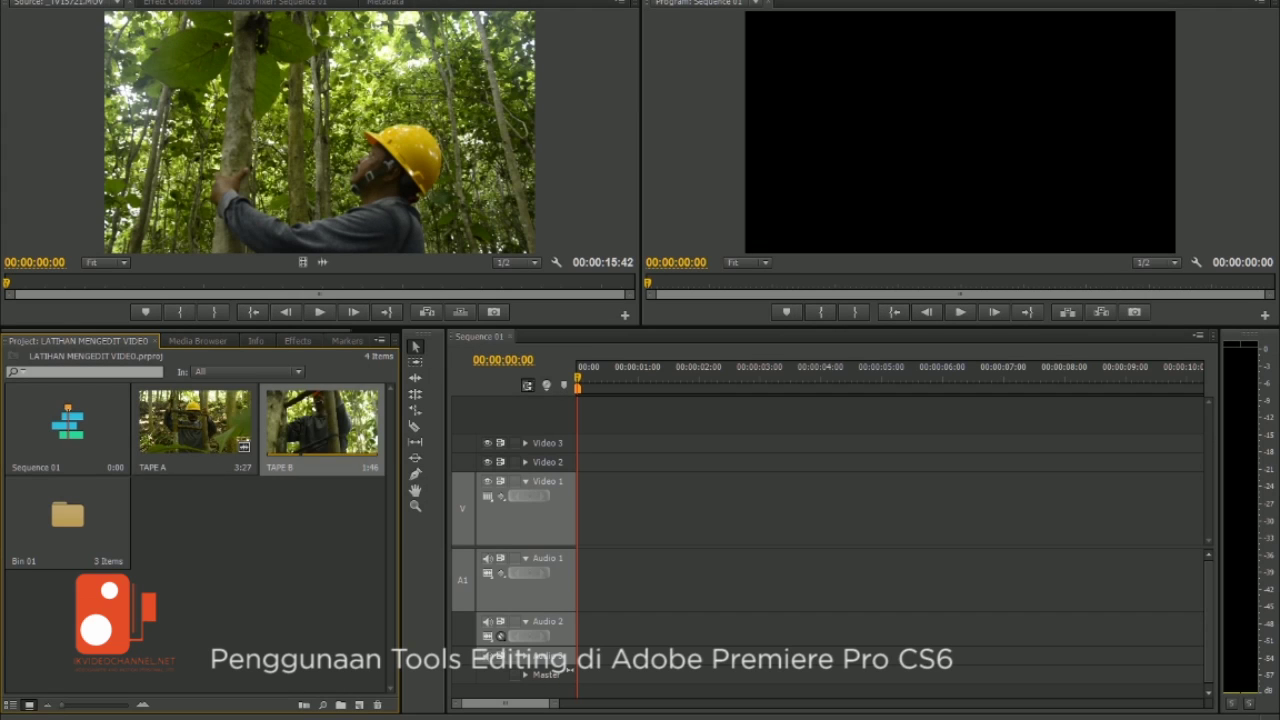
Enlarge the Project panel thumbnails two zoom levels and scroll through TAPE A and TAPE B previews
click(187, 425)
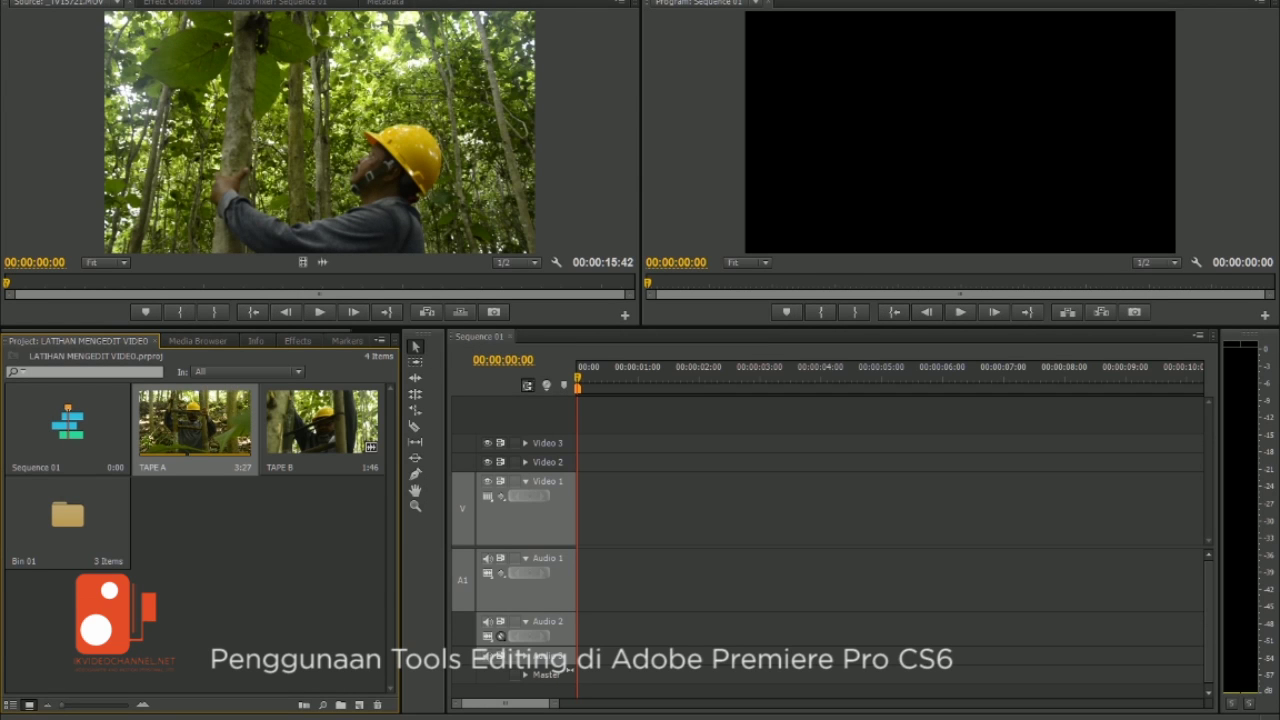
click(143, 705)
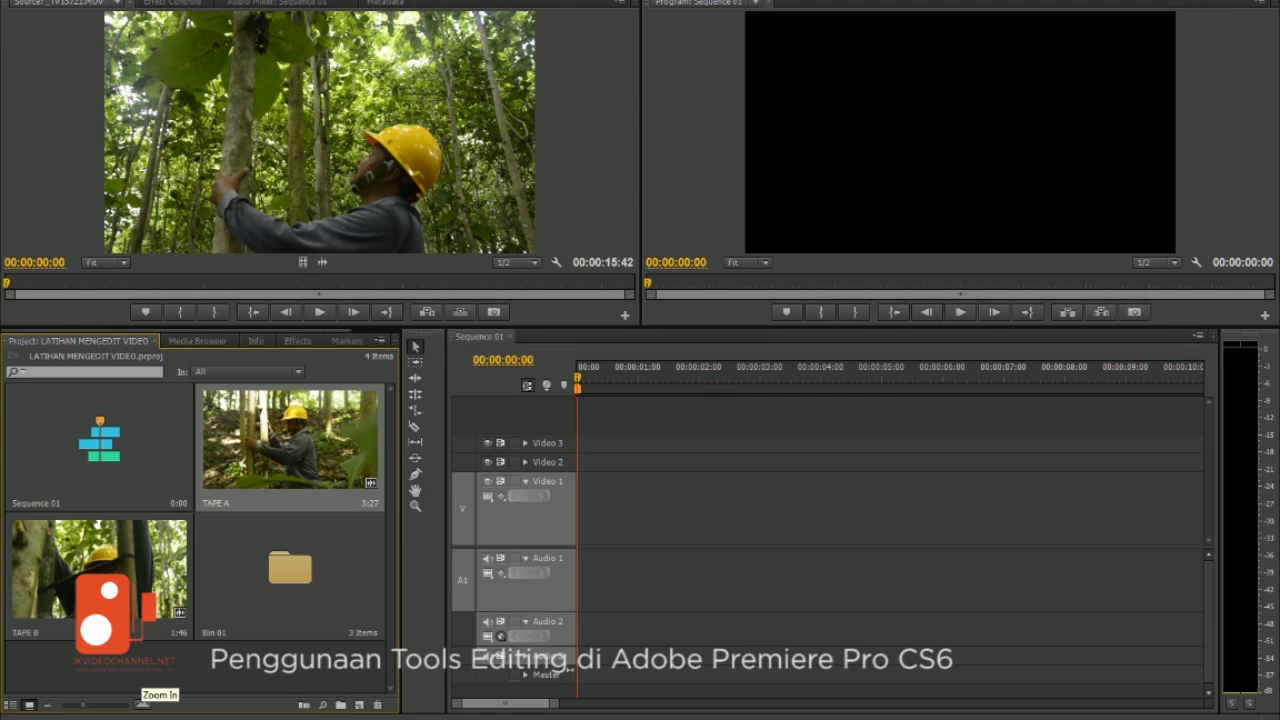
click(143, 705)
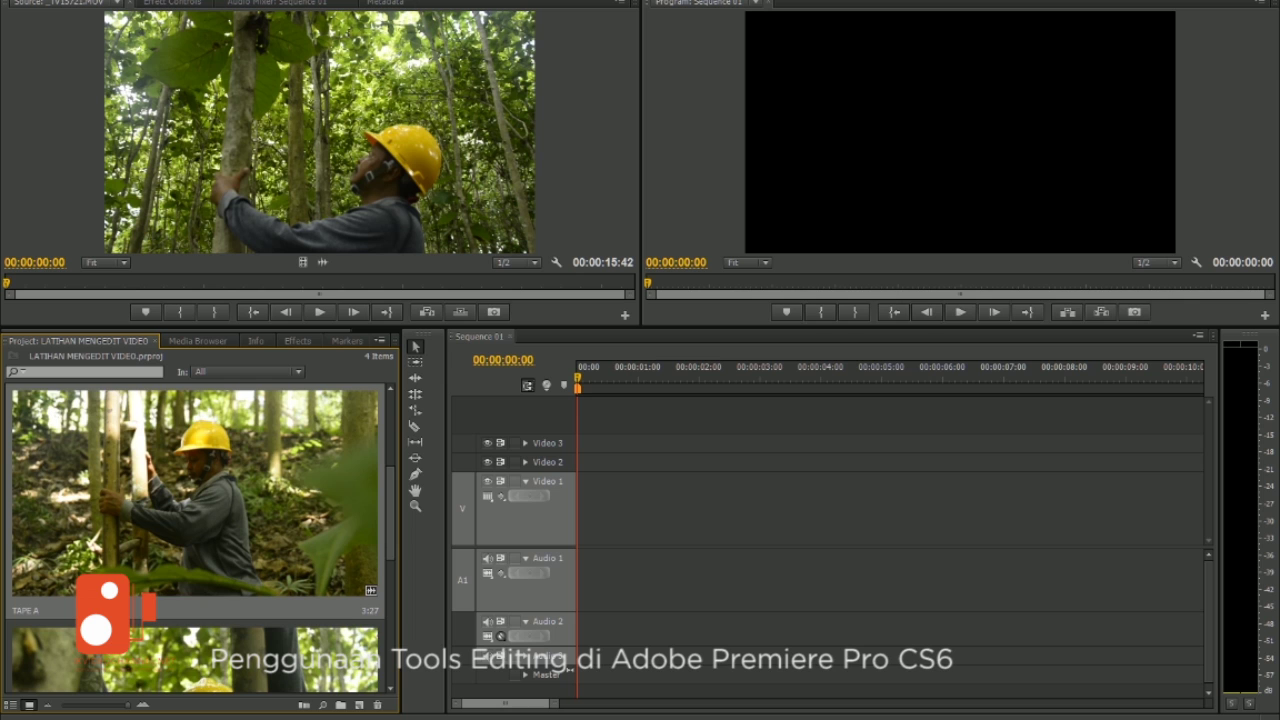
scroll(196, 538, down, 1)
scroll(196, 538, down, 1)
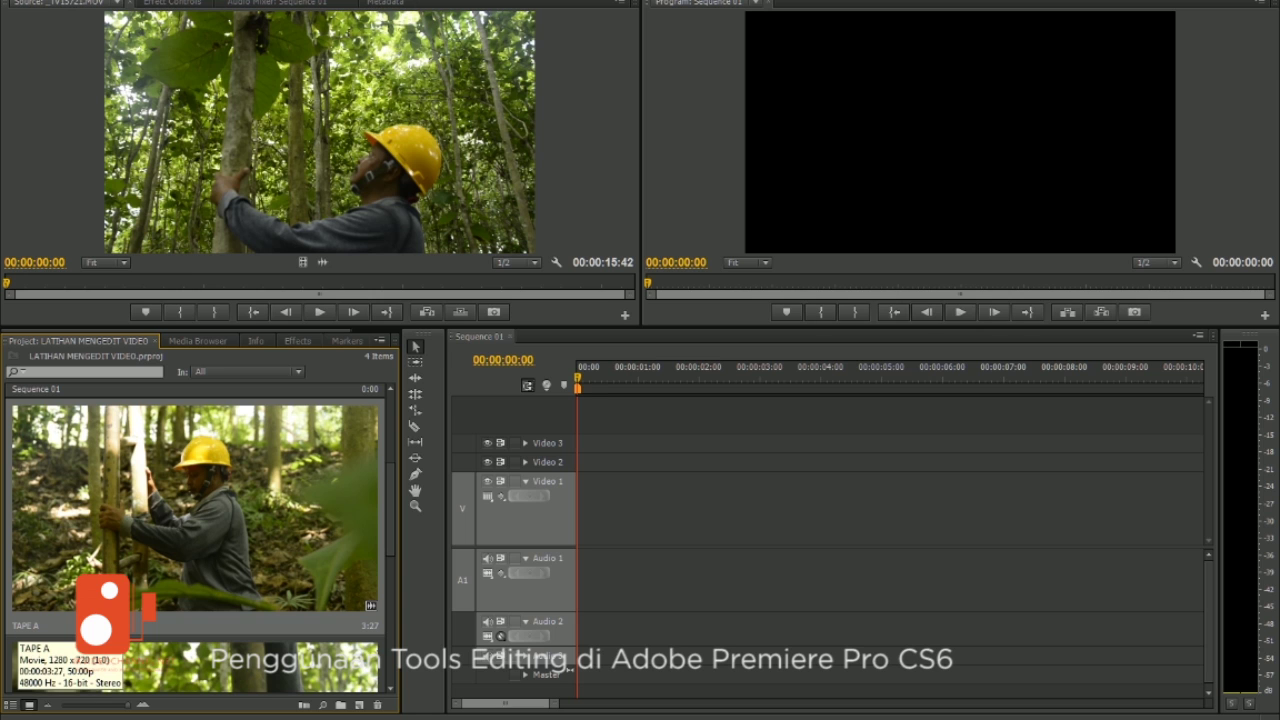
scroll(200, 538, down, 3)
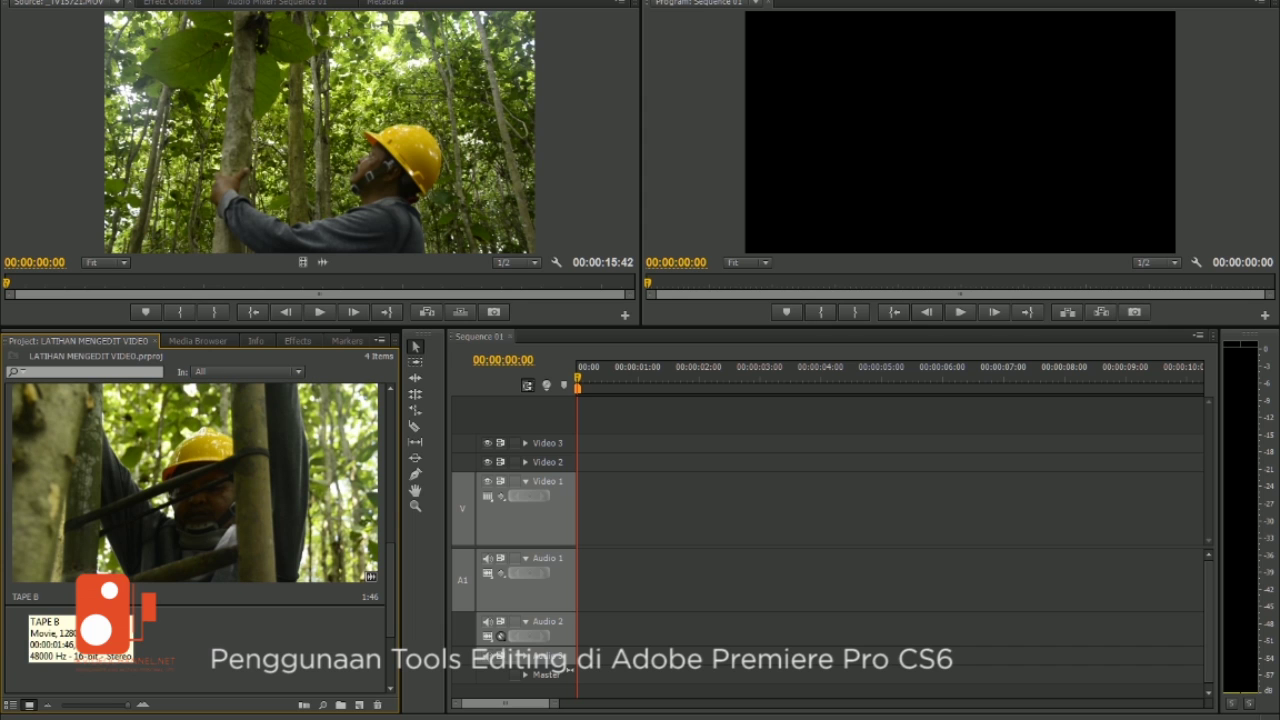
scroll(195, 490, up, 5)
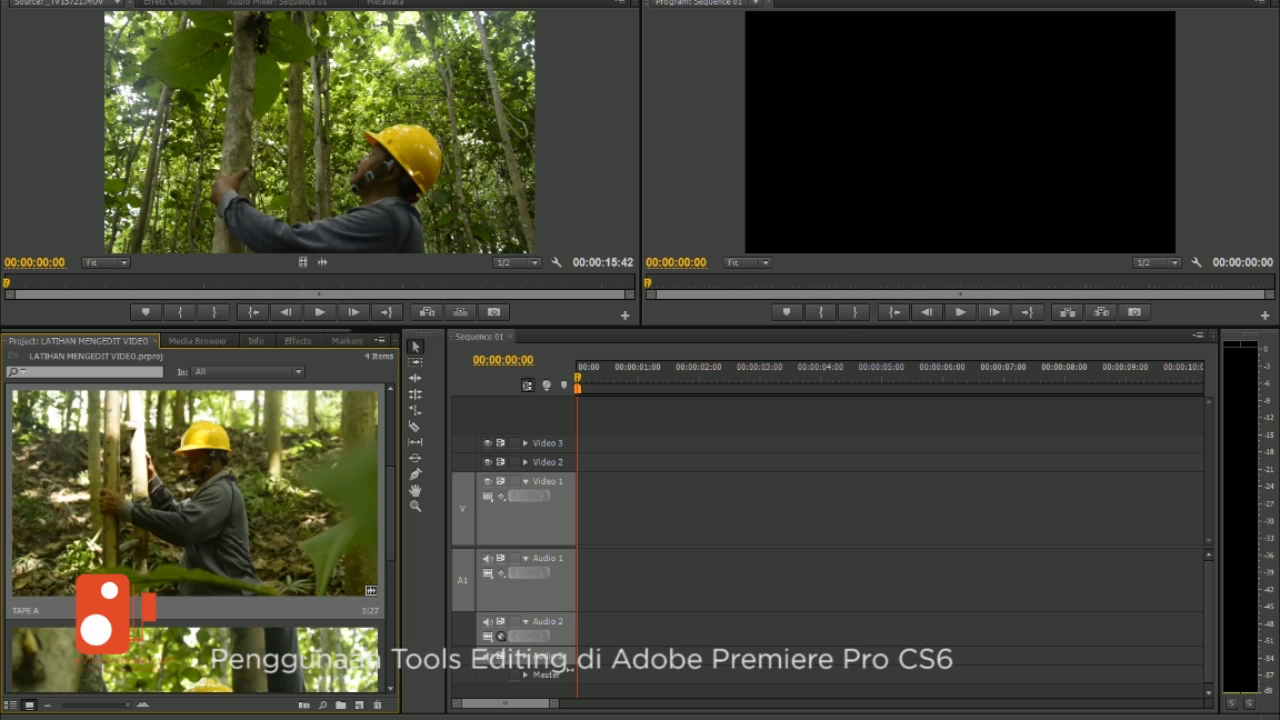
Shrink the thumbnails and place TAPE A then TAPE B back to back on Video 1
mouse_move(100, 705)
mouse_down()
mouse_move(47, 705)
mouse_move(83, 705)
mouse_up()
click(290, 440)
key(comma)
mouse_move(100, 565)
mouse_down()
mouse_move(860, 510)
mouse_move(849, 510)
mouse_up()
Give the TAPE A clip the Lavender label
right_click(668, 510)
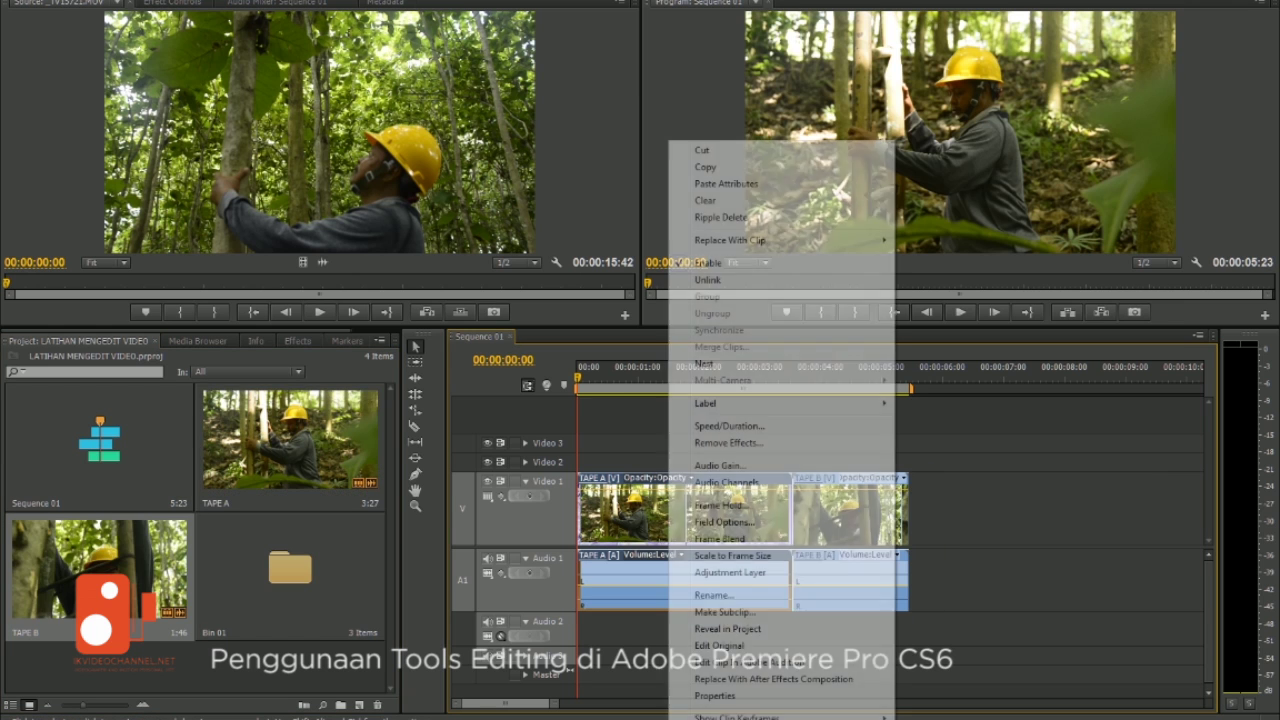
mouse_move(800, 403)
click(935, 476)
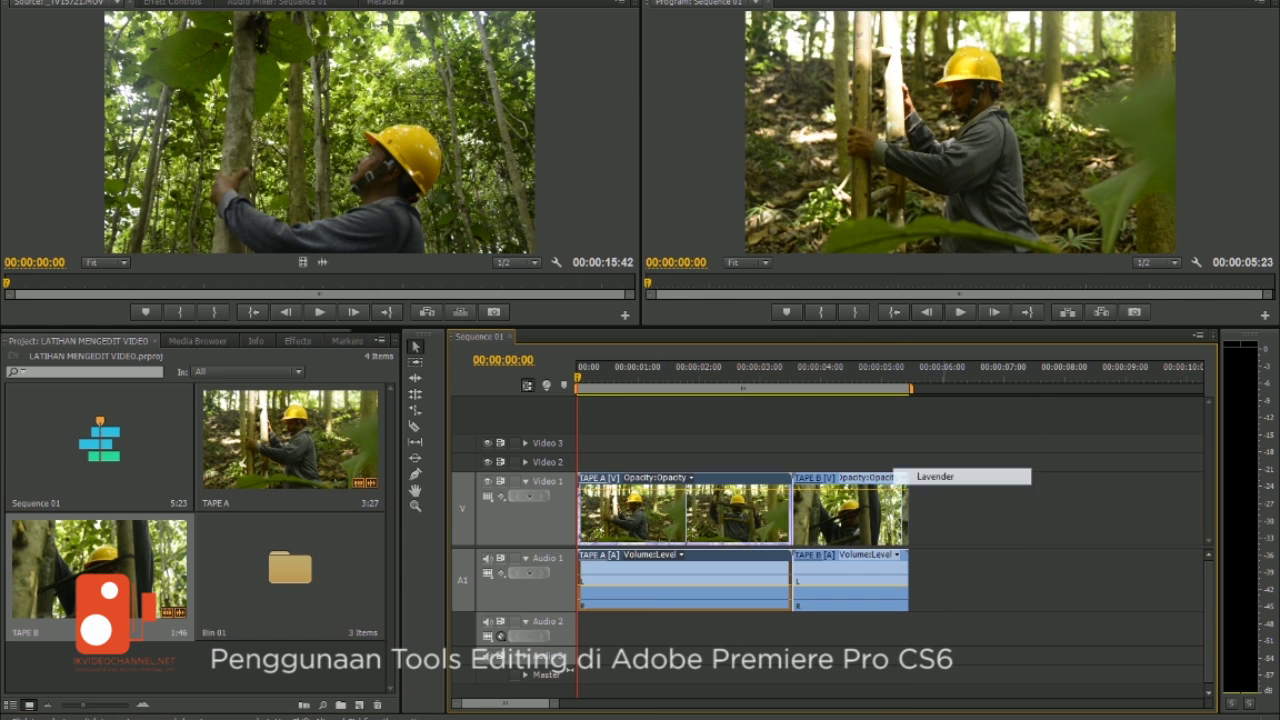
Label TAPE B Mango, replacing an initial Rose label
right_click(825, 510)
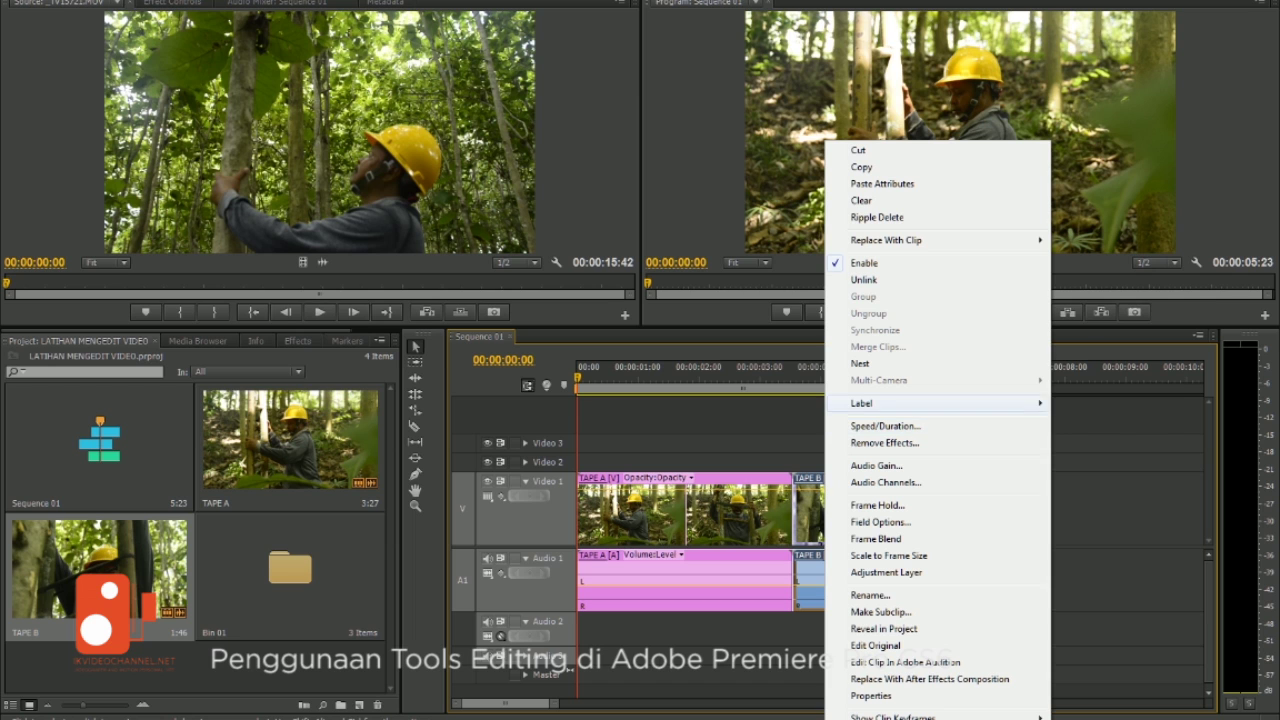
mouse_move(900, 403)
click(1083, 526)
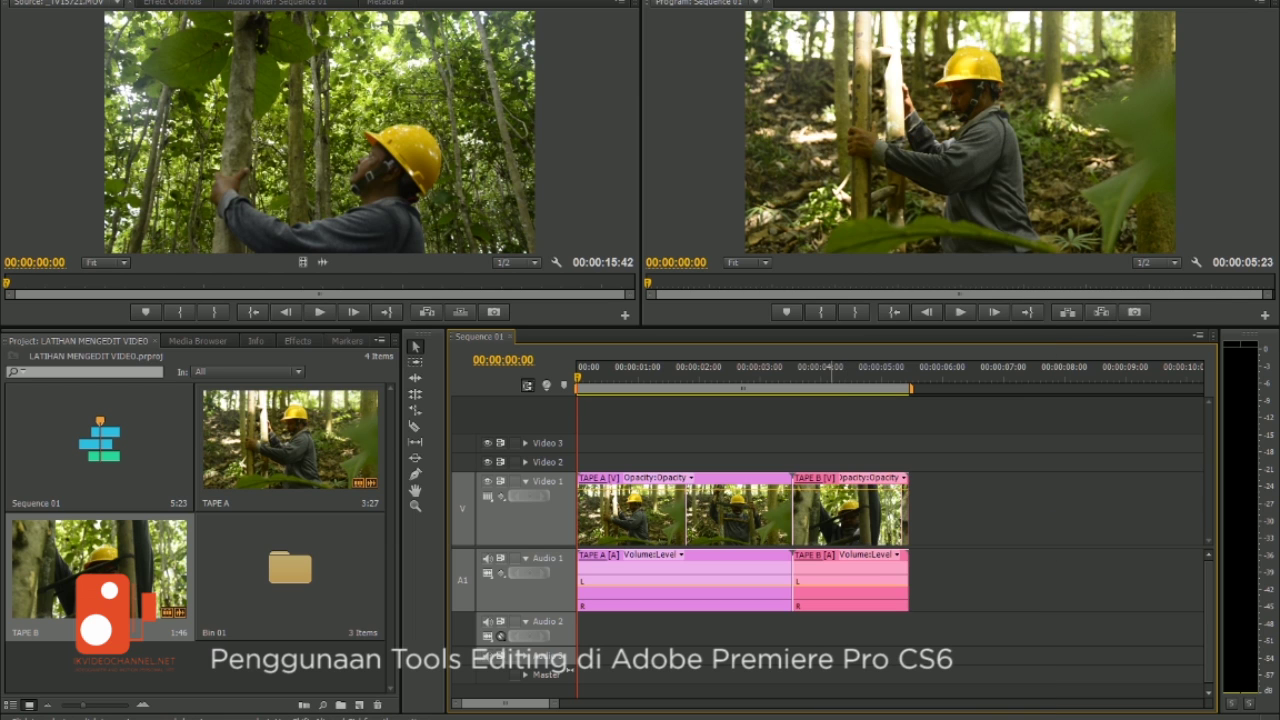
right_click(826, 510)
mouse_move(900, 403)
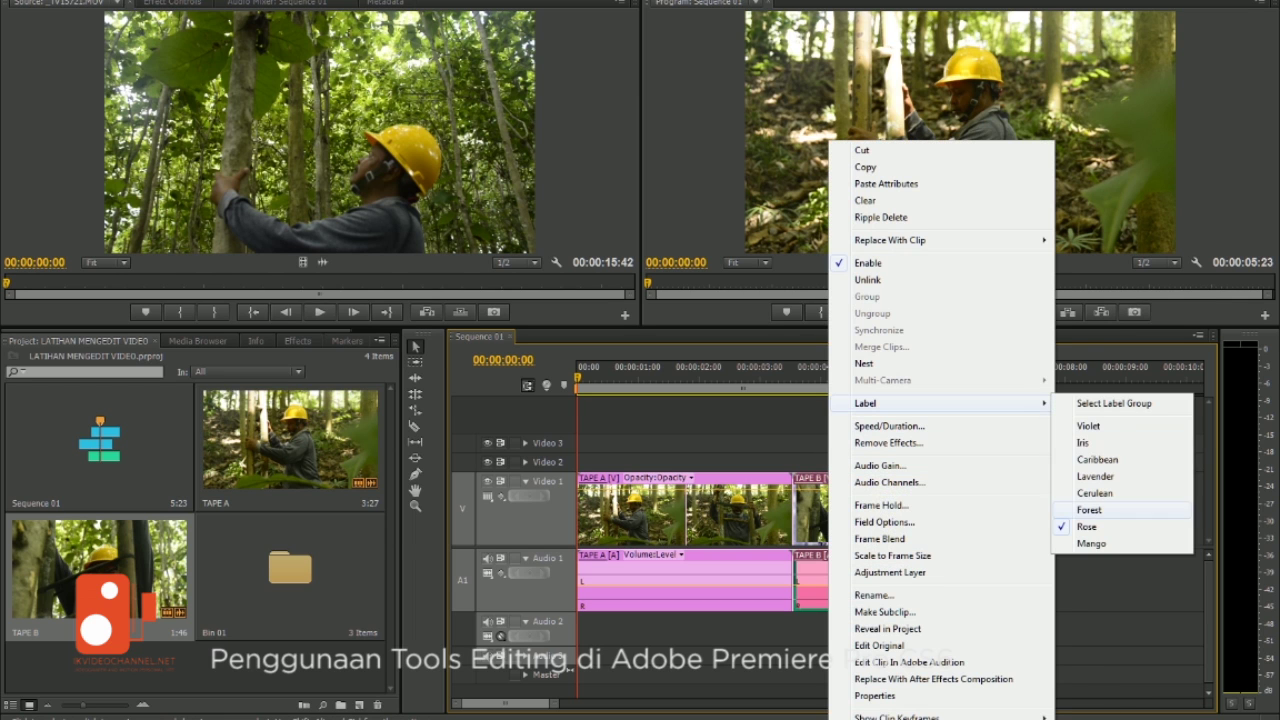
click(1091, 543)
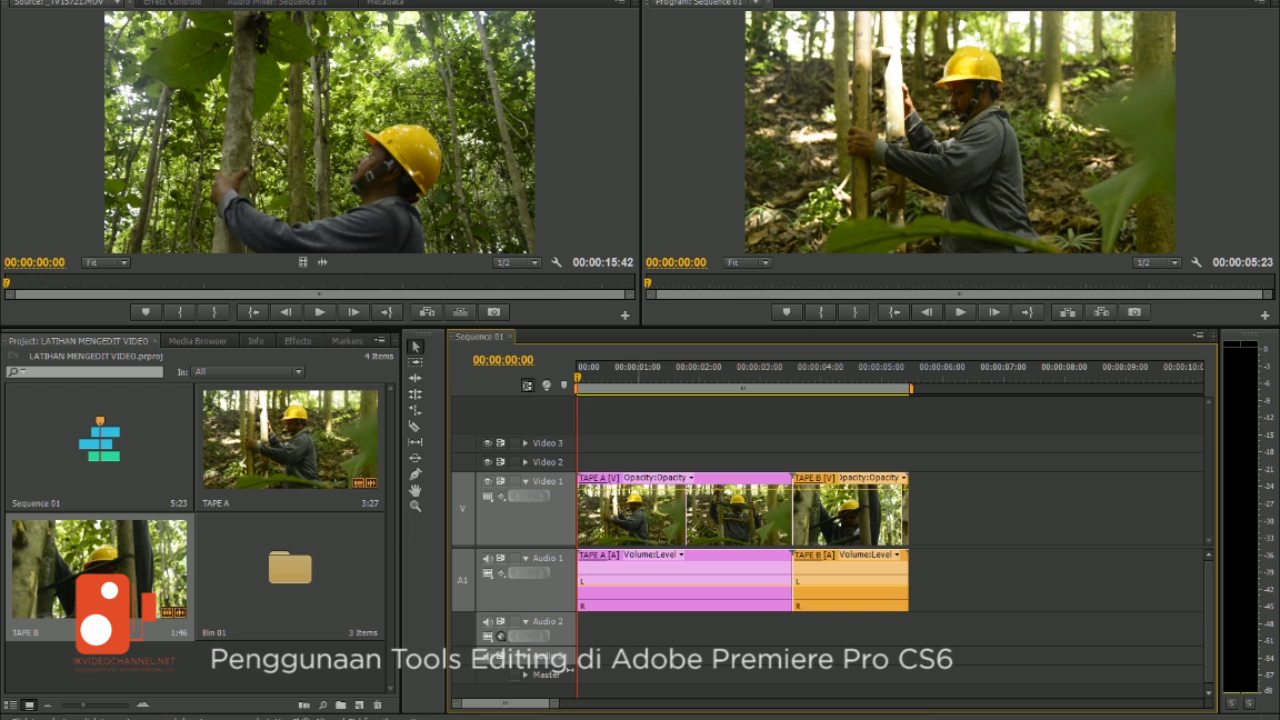
click(685, 510)
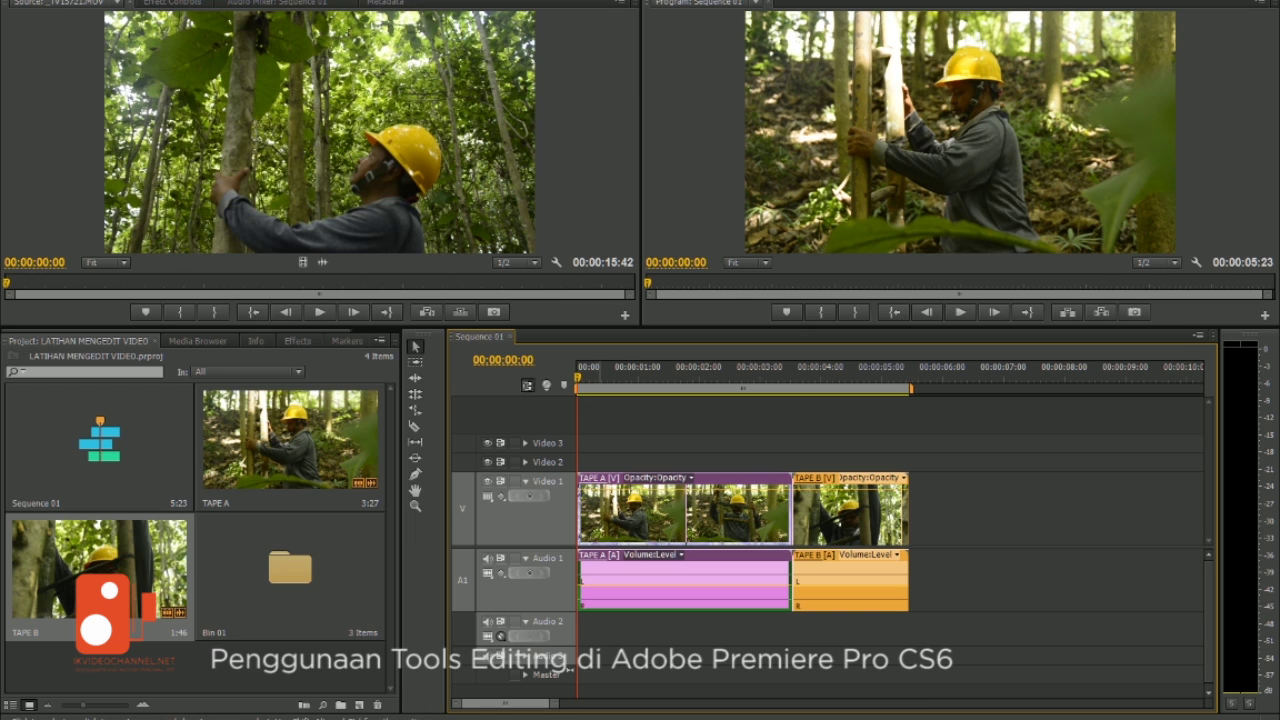
click(570, 669)
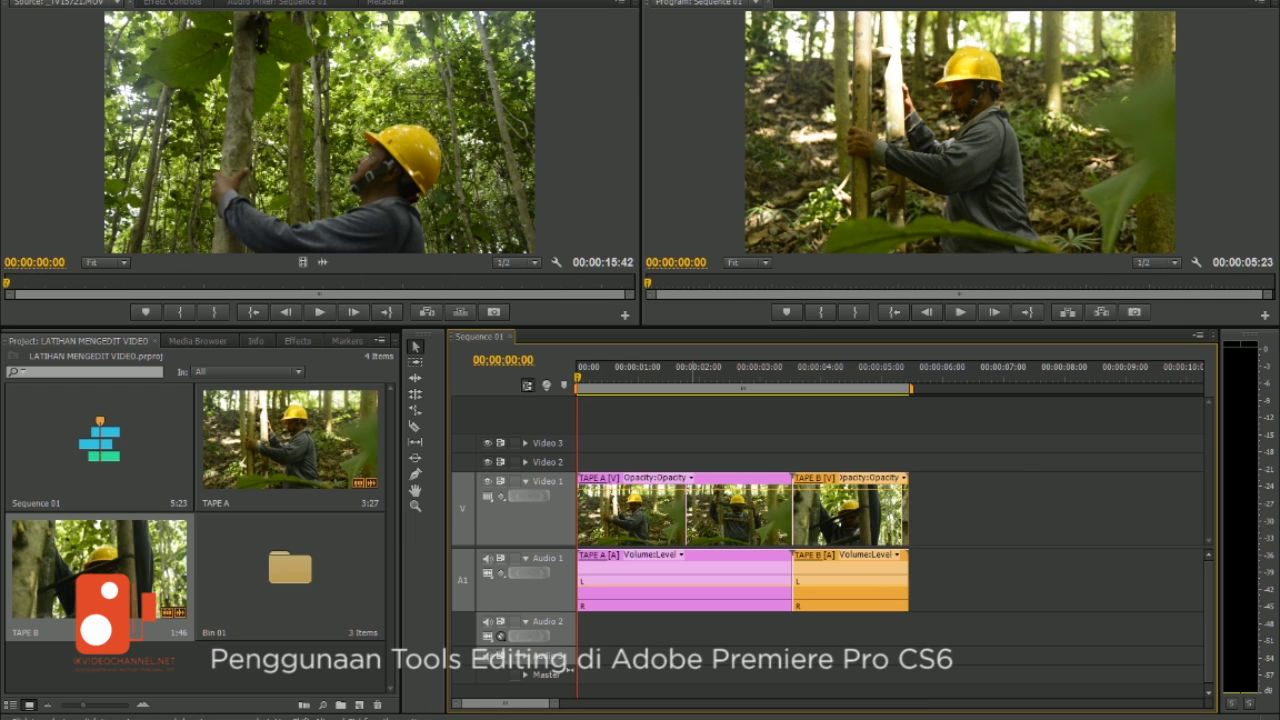
key(space)
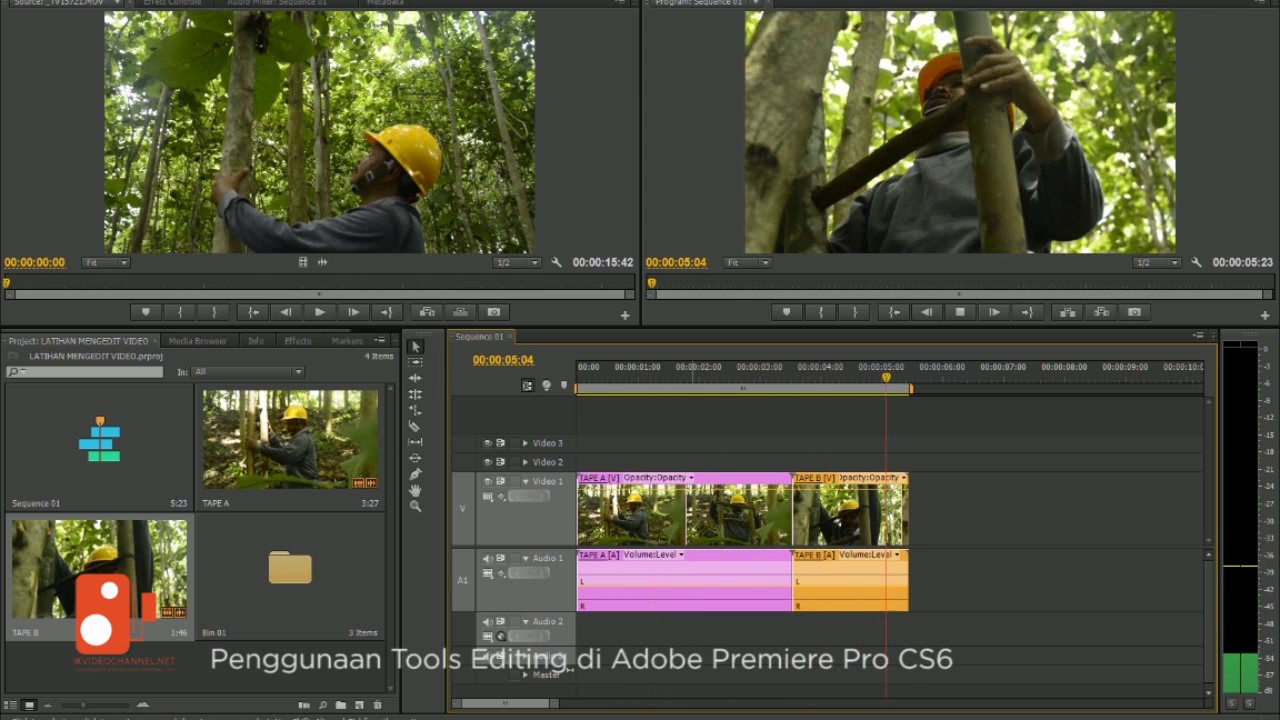
key(space)
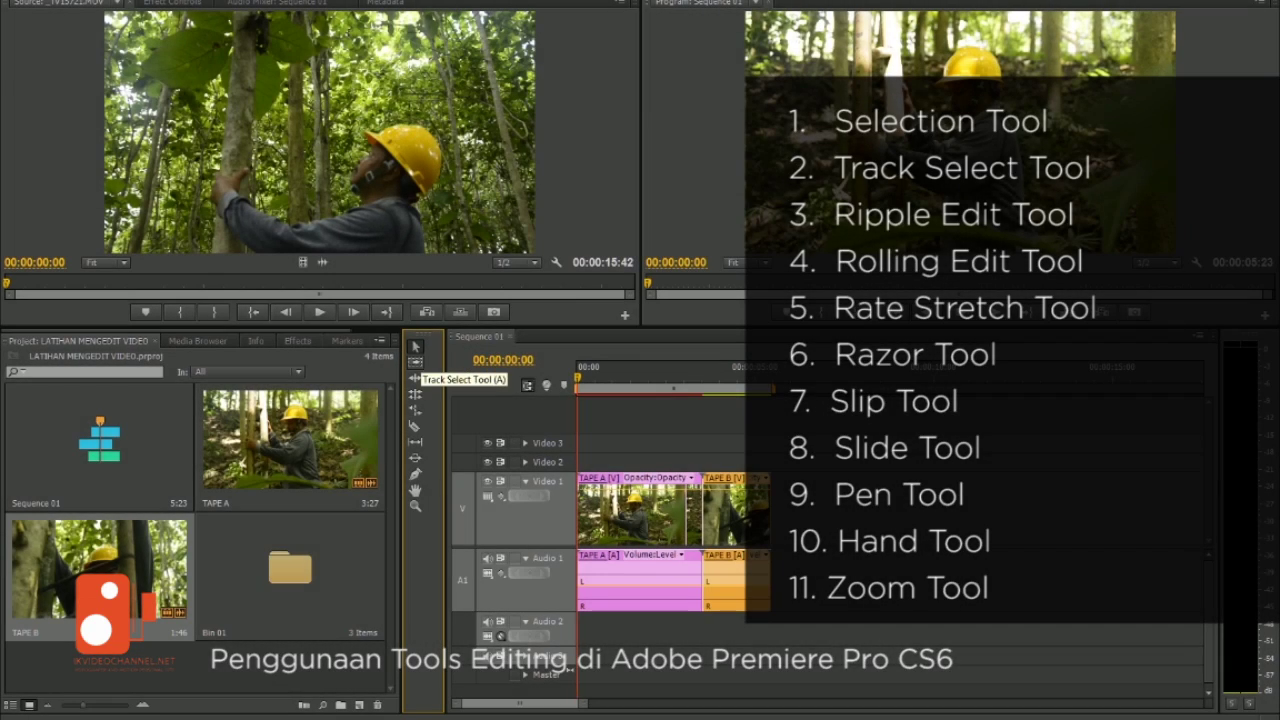
click(415, 378)
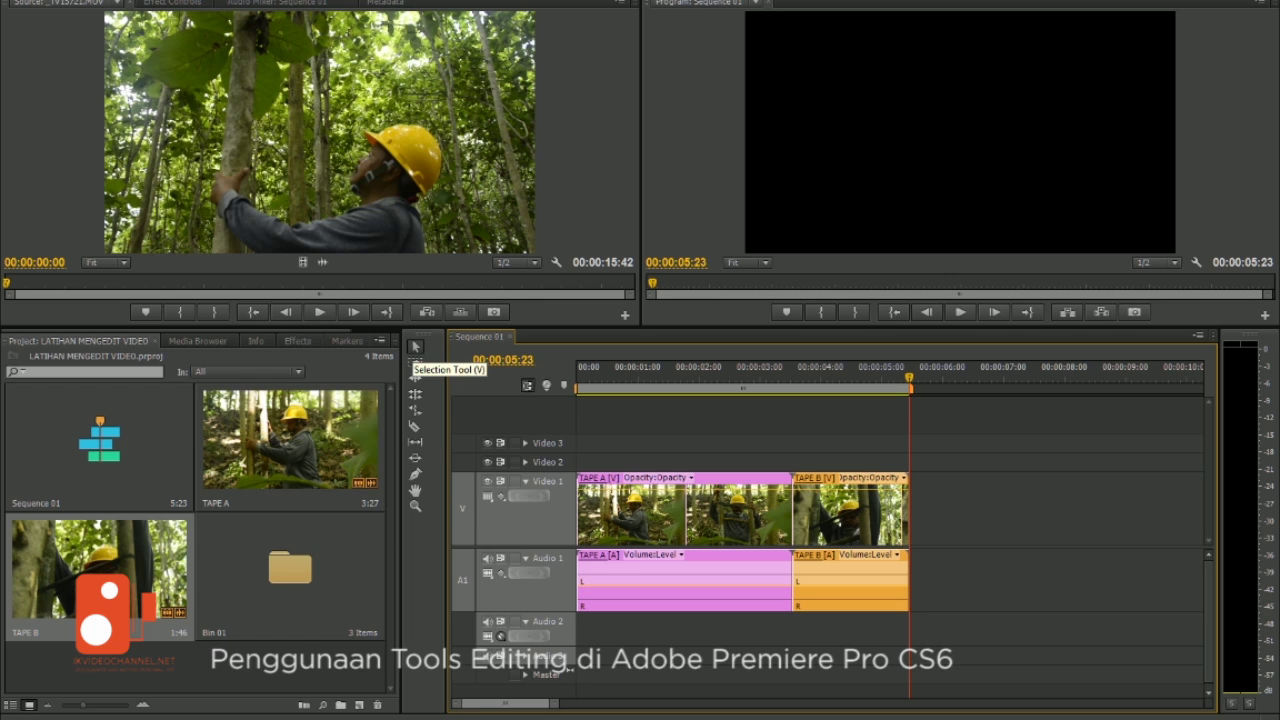
click(416, 347)
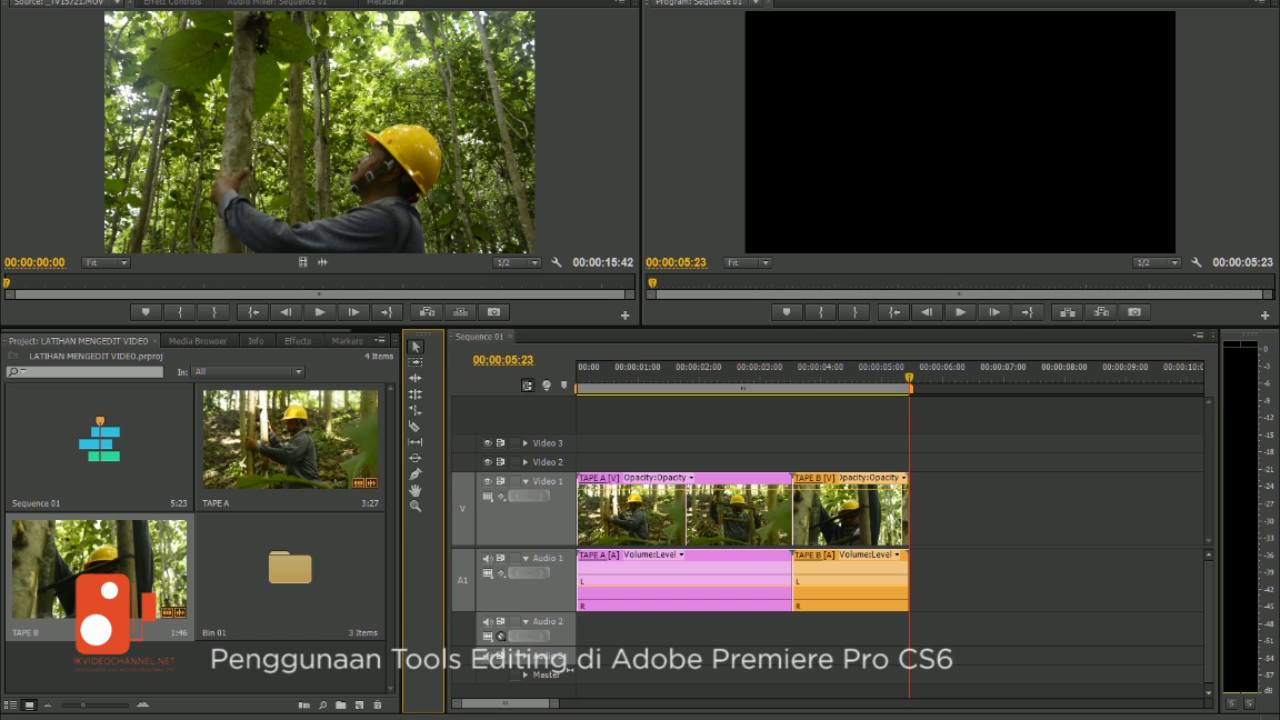
key(shift+3)
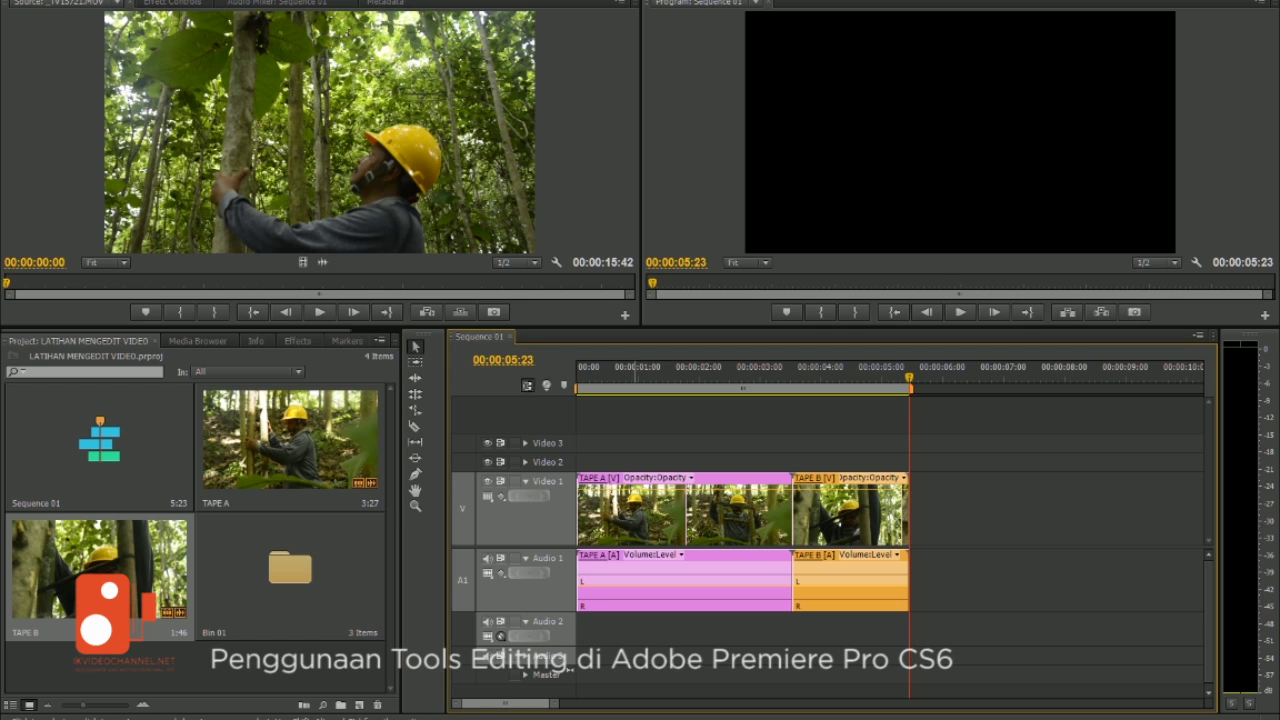
drag(630, 510, 1002, 510)
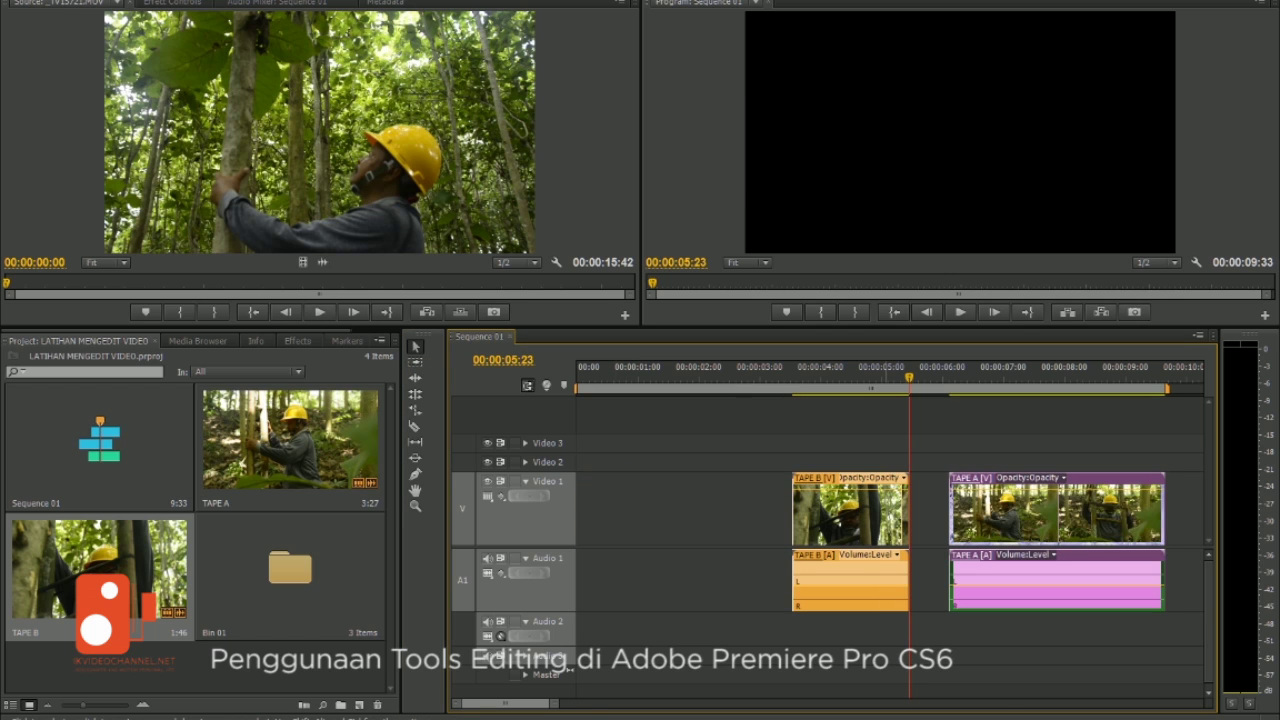
key(minus)
mouse_move(708, 530)
mouse_down()
mouse_move(968, 540)
mouse_move(602, 530)
mouse_up()
drag(815, 510, 688, 510)
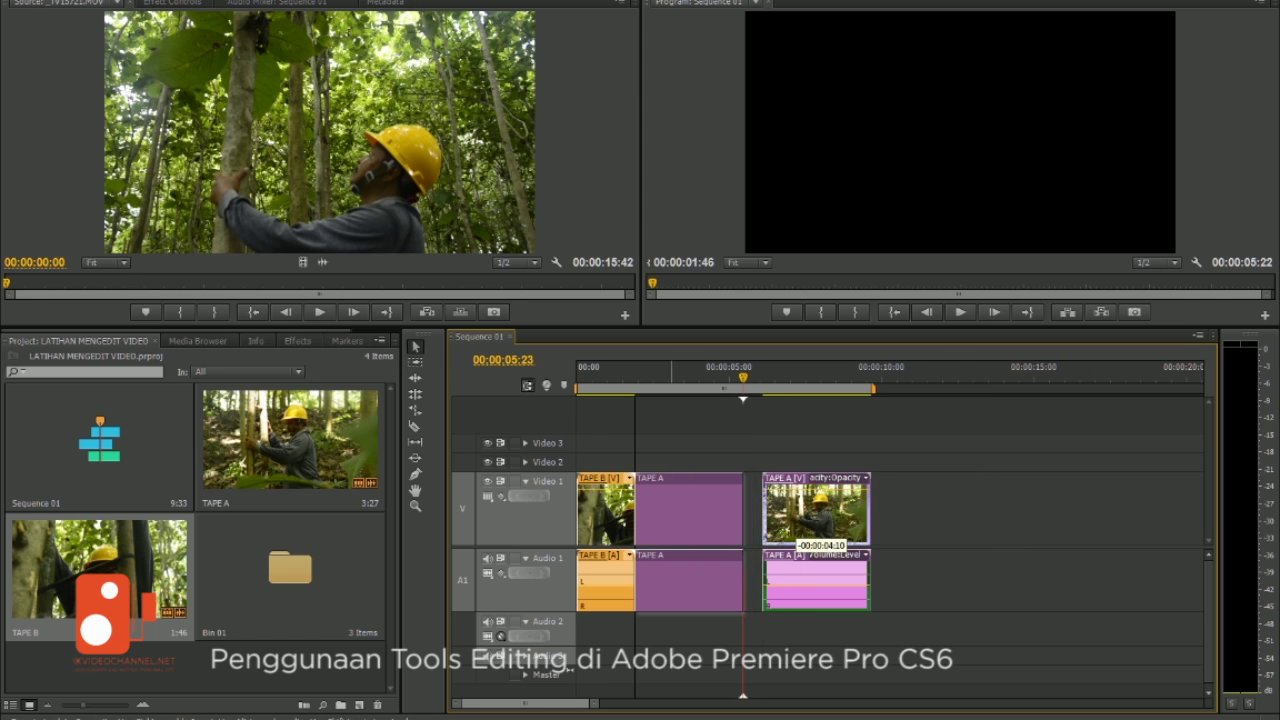
key(space)
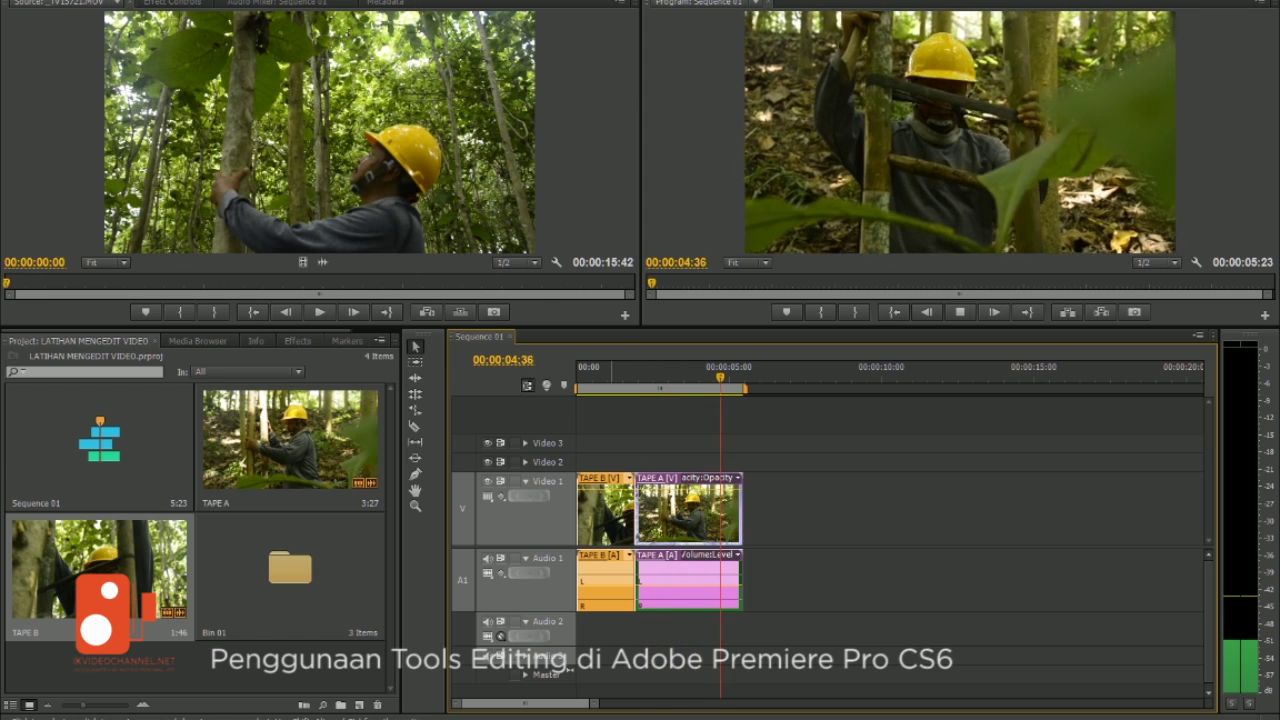
drag(605, 510, 803, 510)
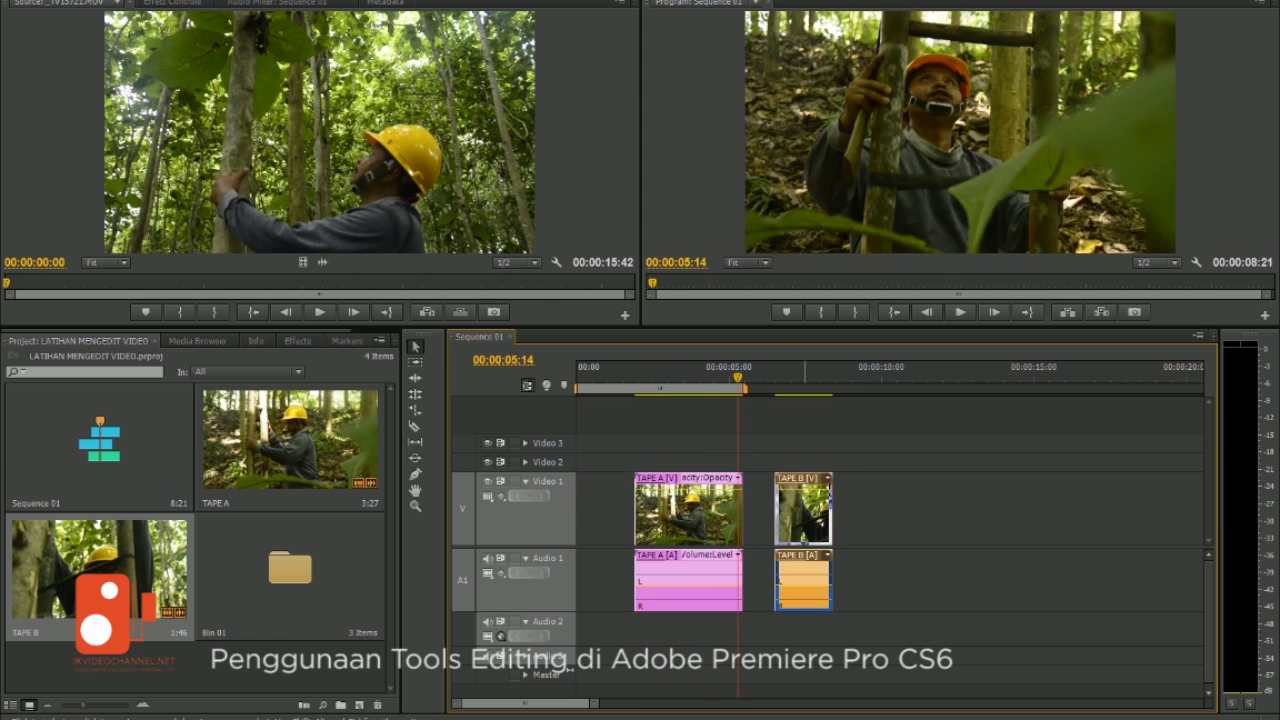
drag(700, 535, 642, 535)
drag(803, 510, 713, 510)
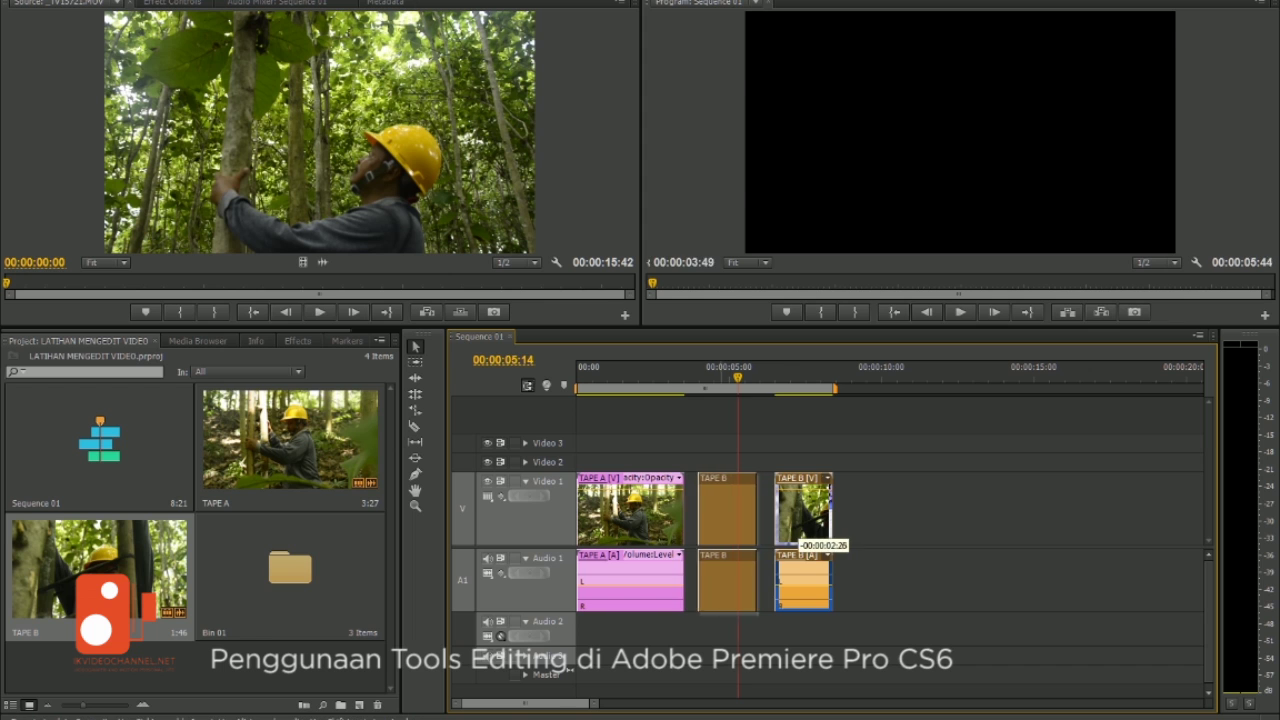
key(Home)
key(equal)
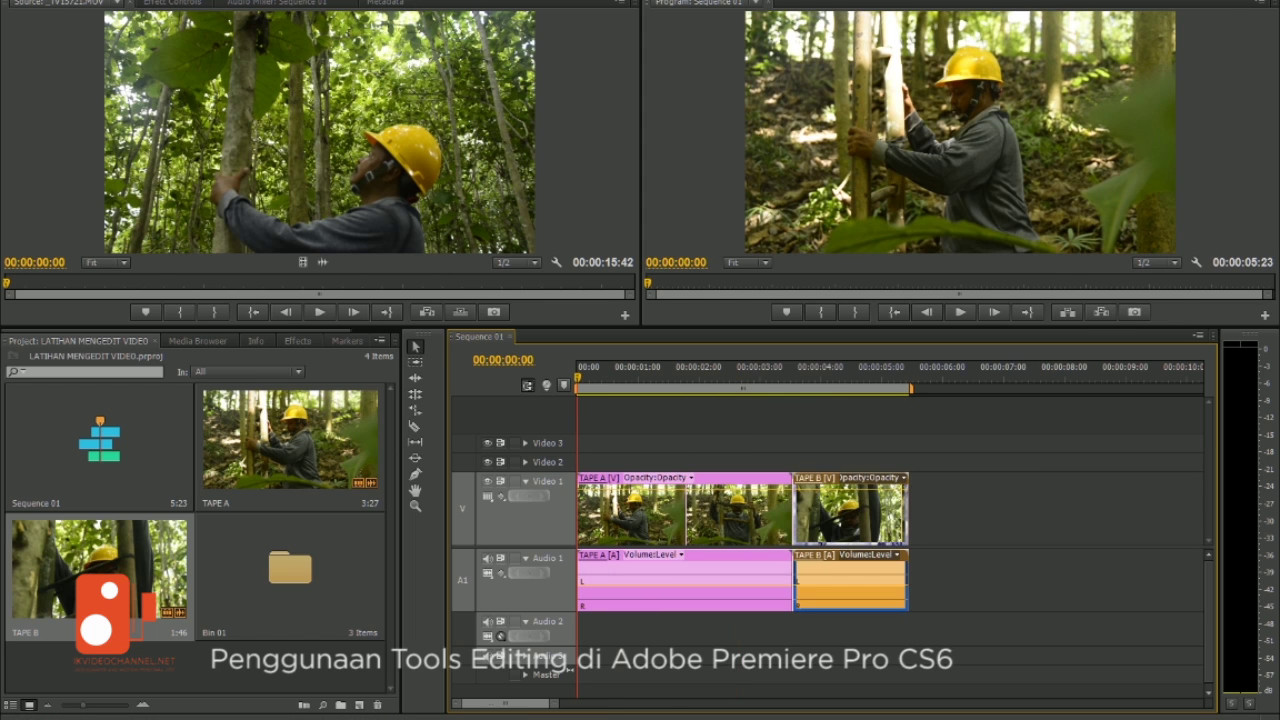
key(equal)
key(minus)
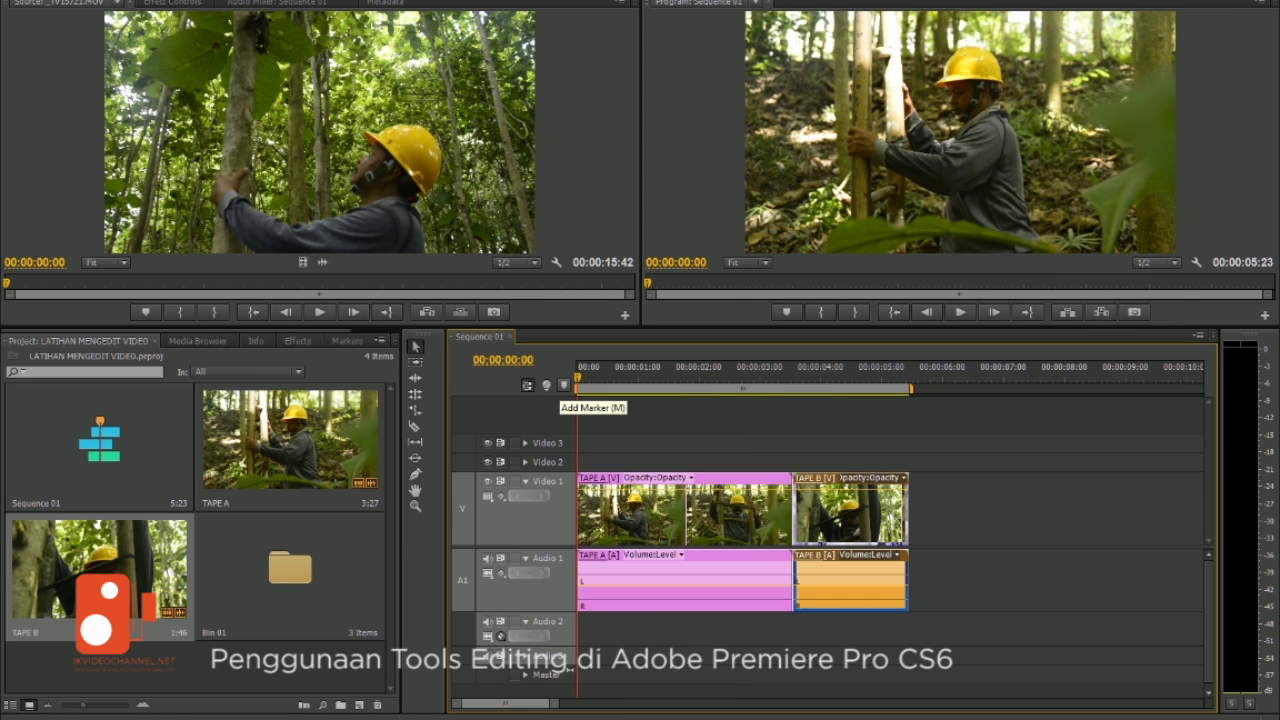
key(space)
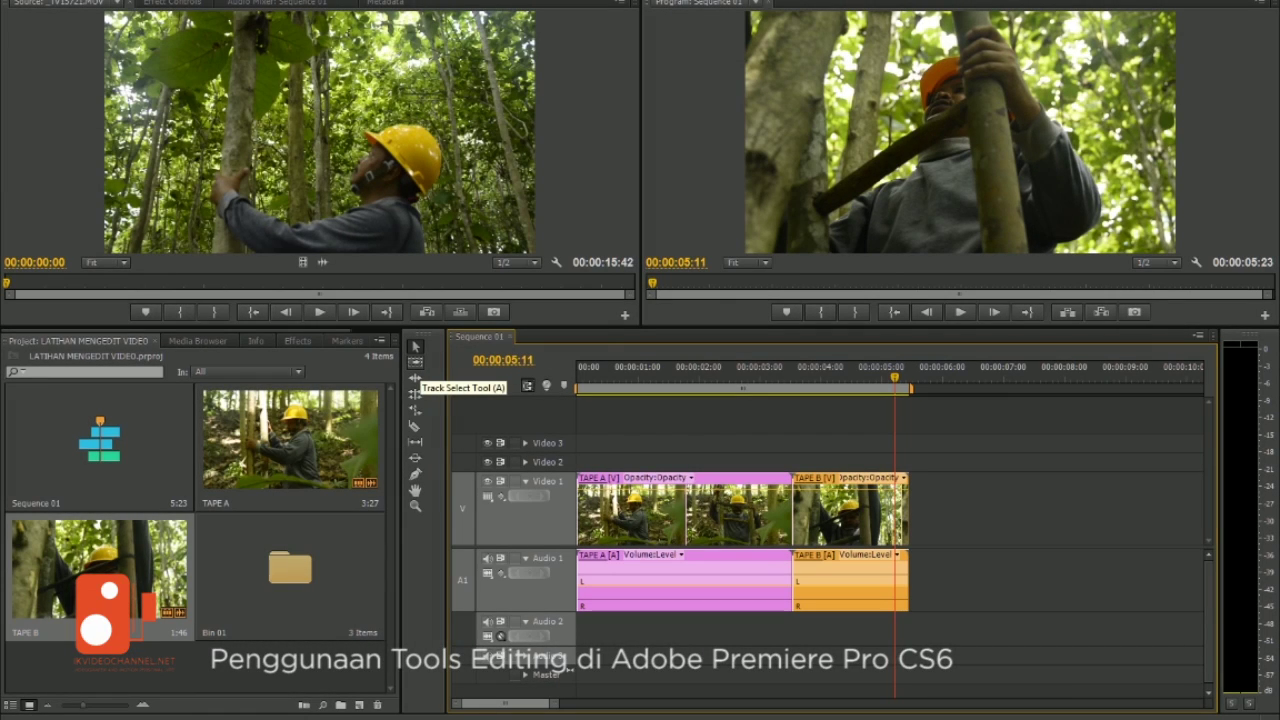
Shift the track's clips with Track Select, returning TAPE A to zero with TAPE B butted against it
click(415, 362)
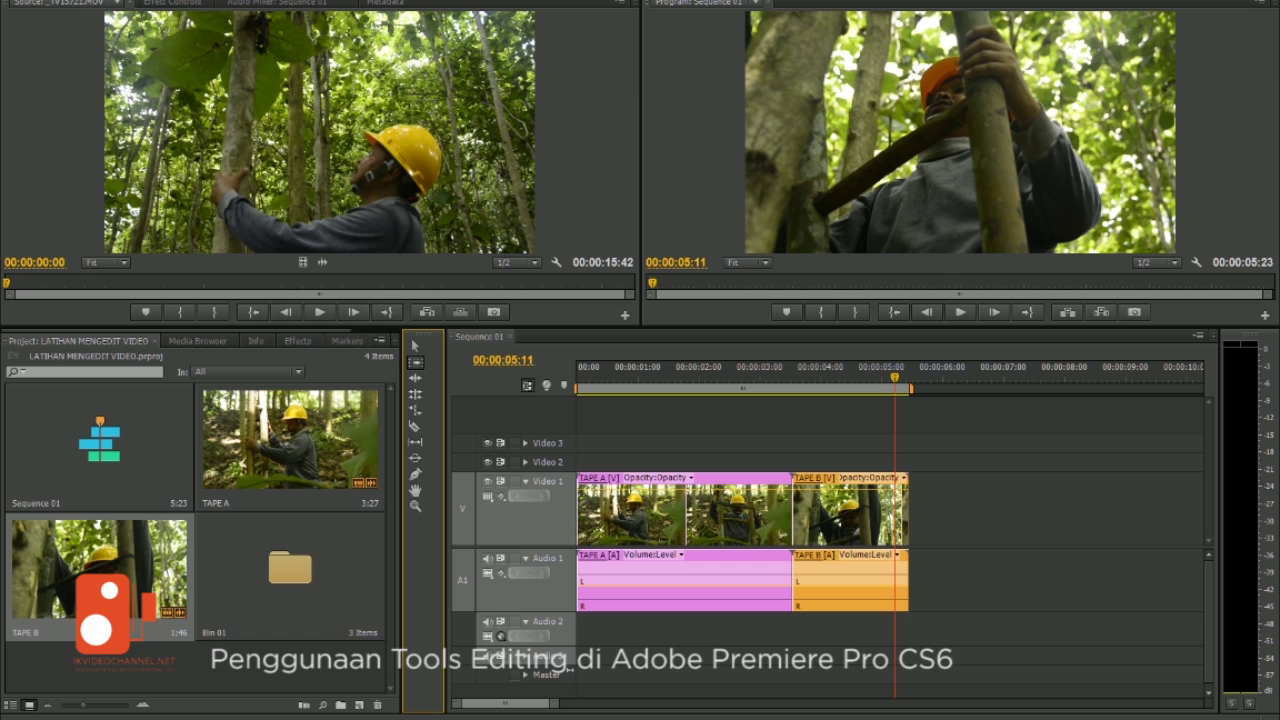
drag(640, 510, 783, 510)
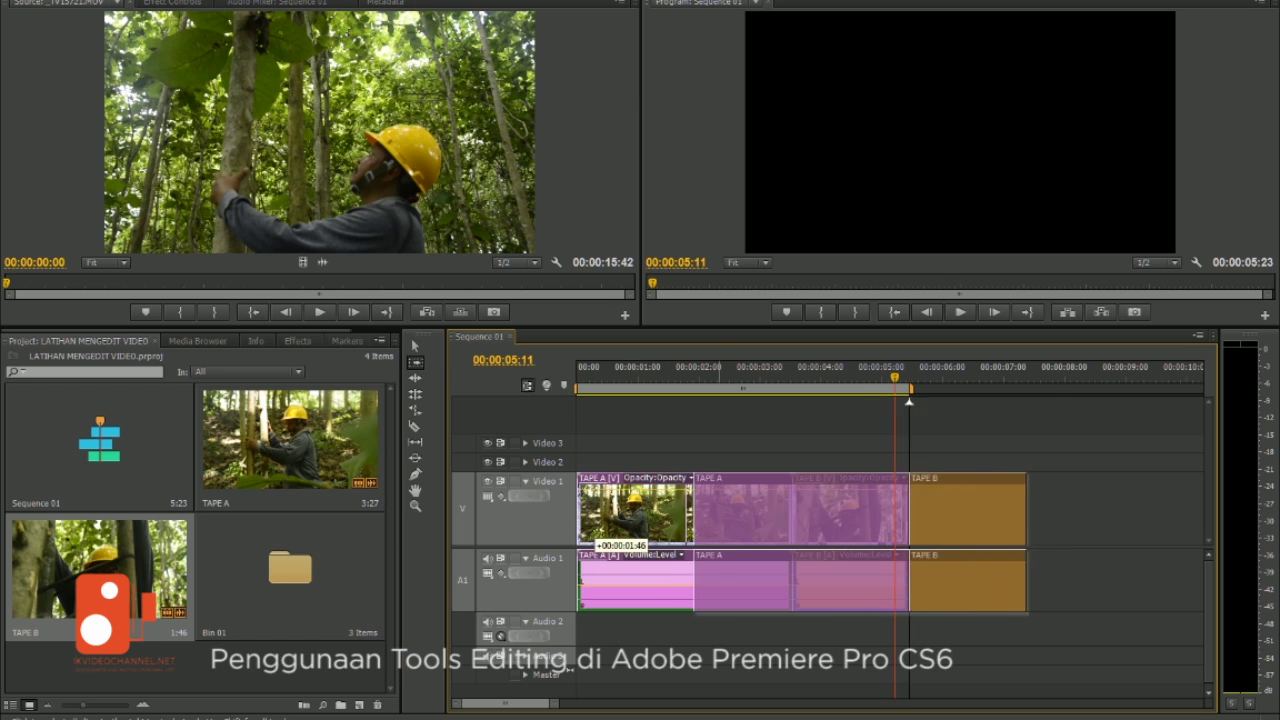
drag(990, 510, 1081, 510)
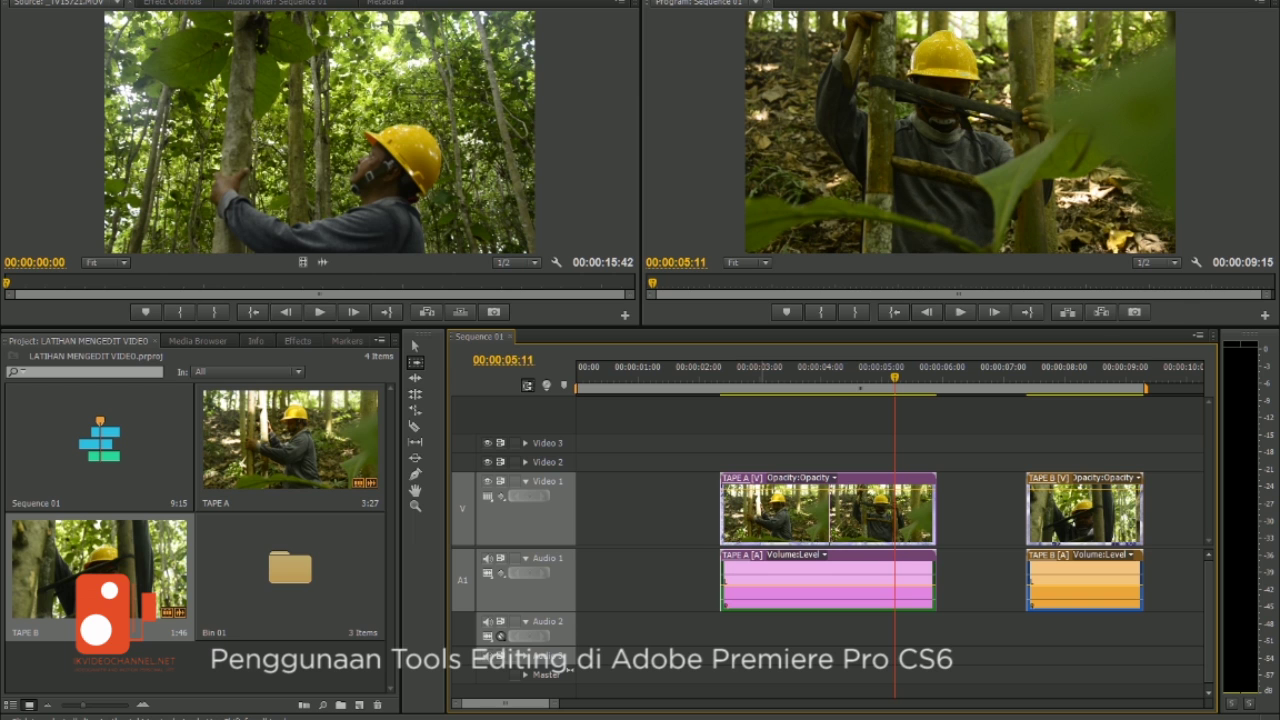
drag(790, 510, 647, 510)
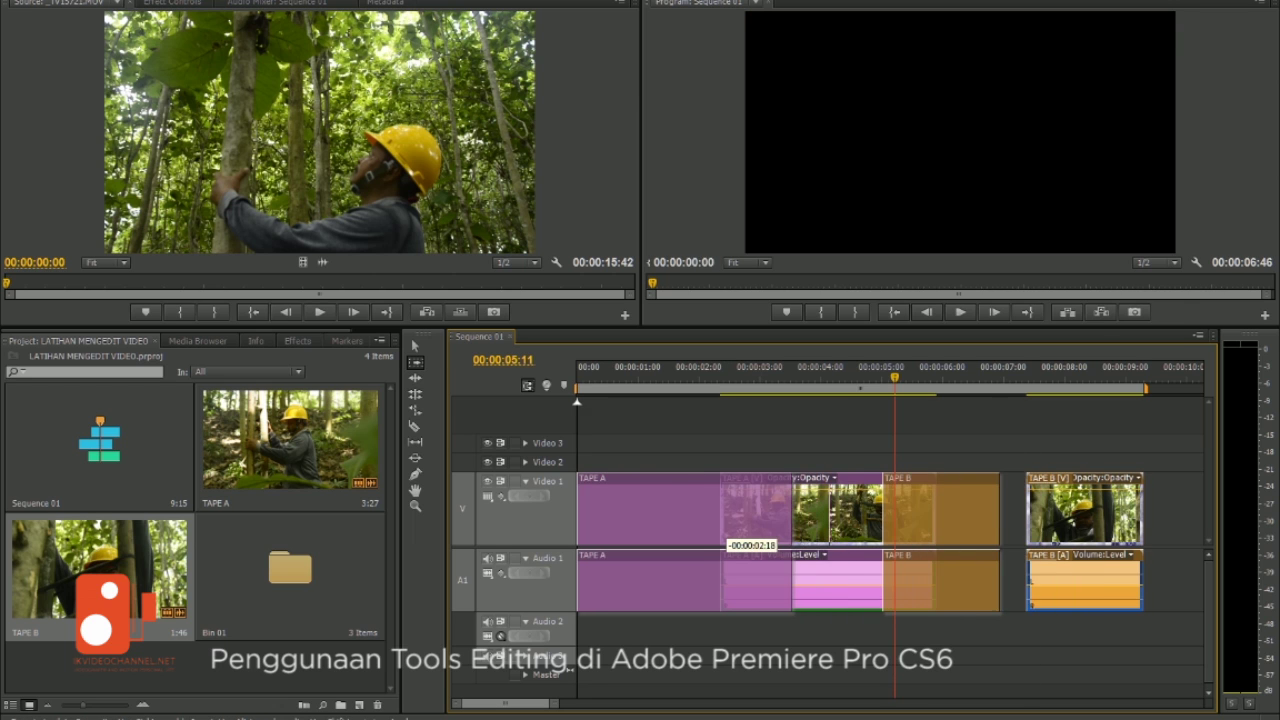
drag(940, 510, 851, 510)
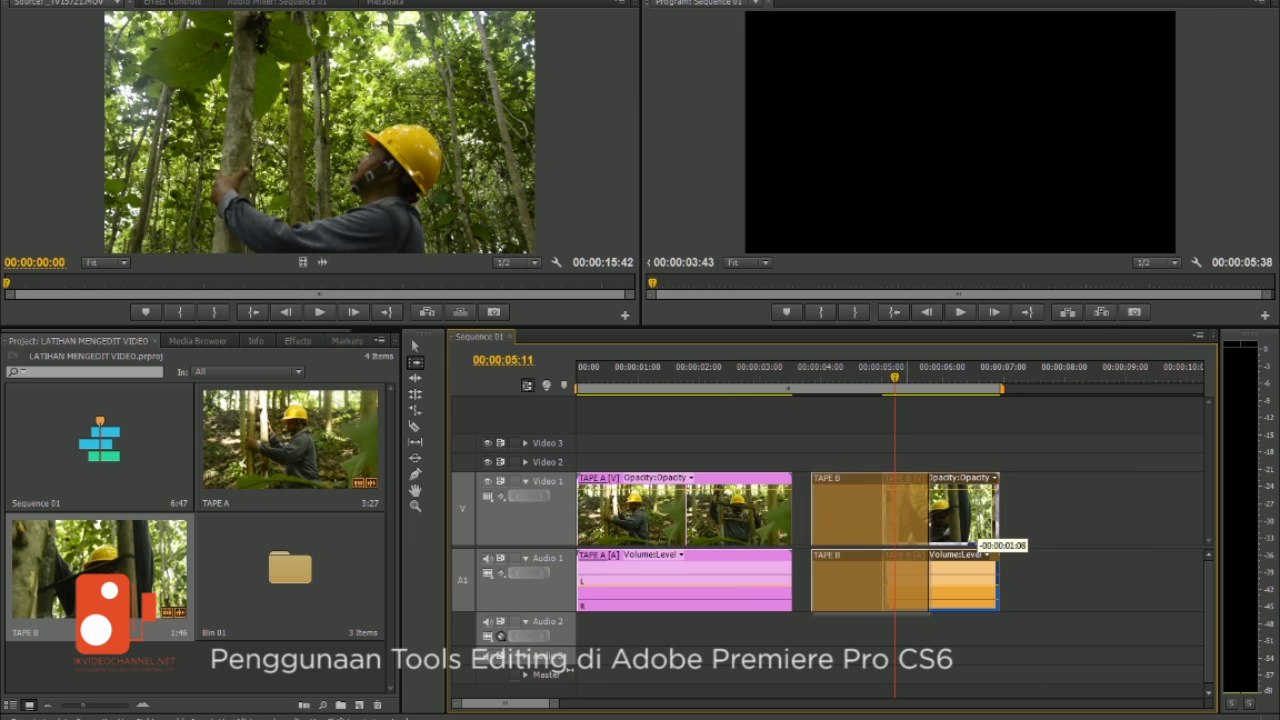
mouse_move(680, 510)
mouse_down()
mouse_move(855, 510)
mouse_move(683, 510)
mouse_up()
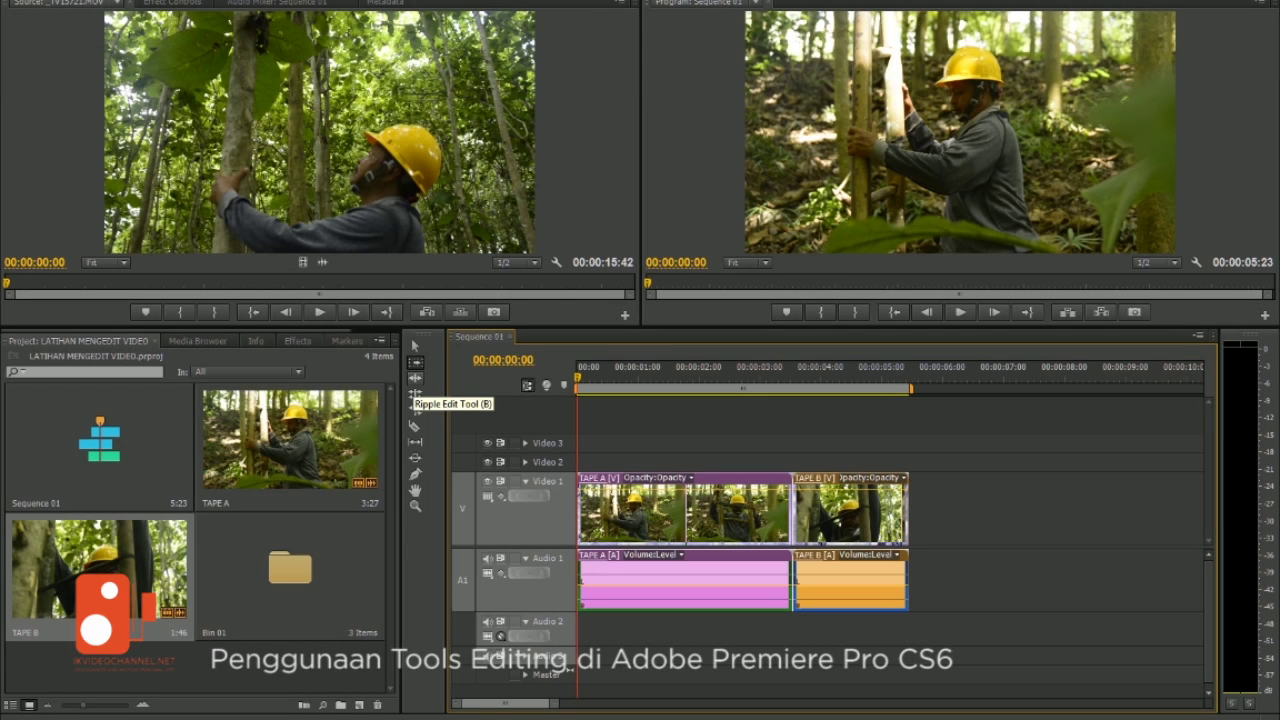
Ripple-trim the start of TAPE B, preview the shortened sequence, then undo the trim
click(415, 379)
click(568, 669)
key(ctrl+a)
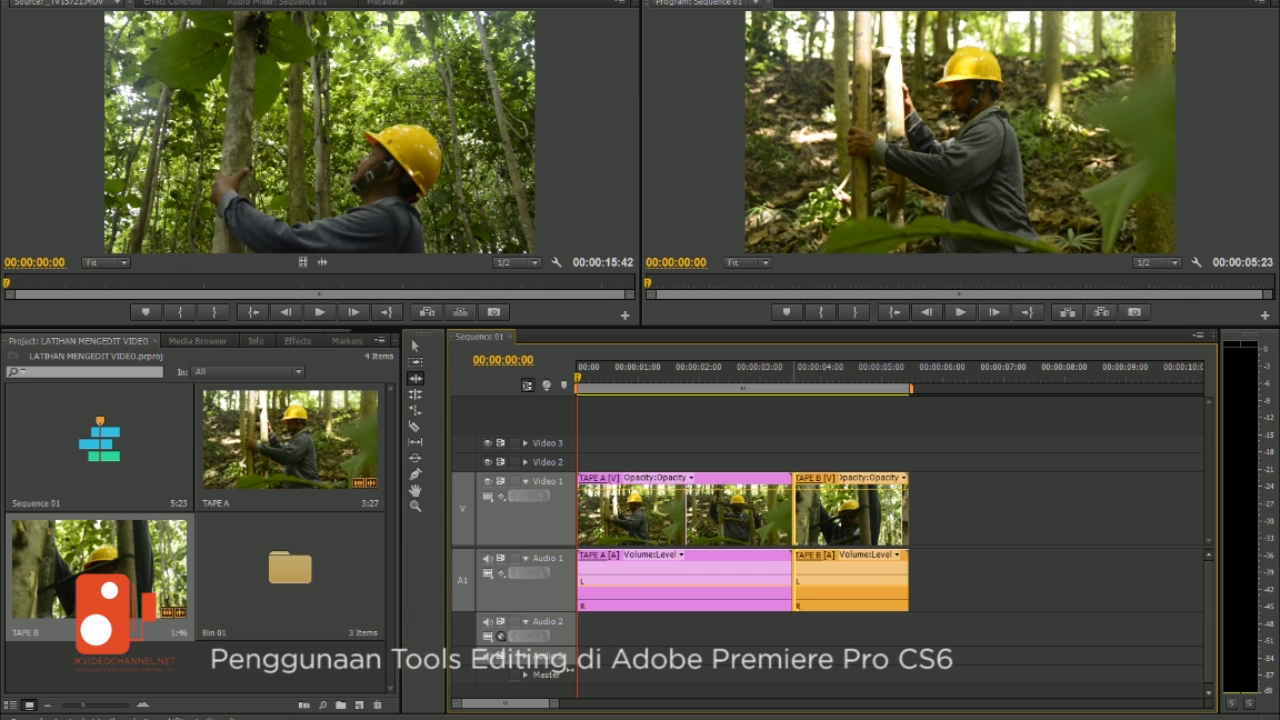
drag(792, 545, 834, 545)
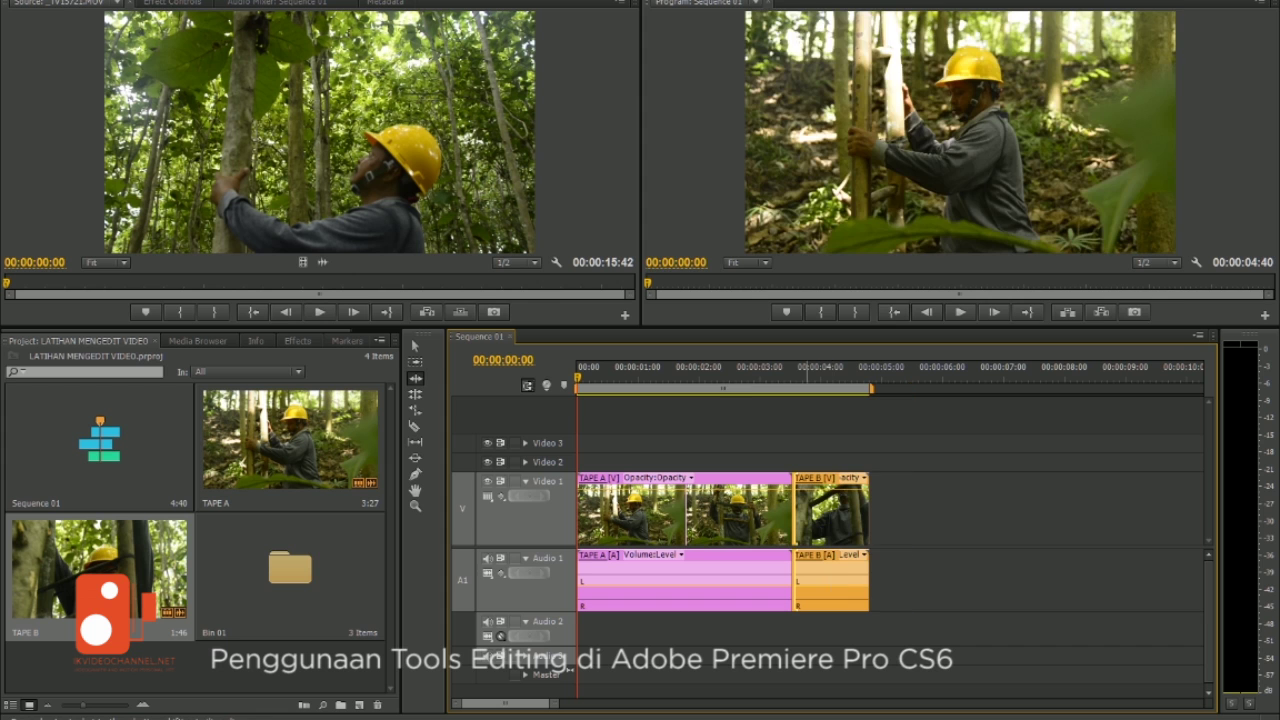
drag(771, 367, 851, 367)
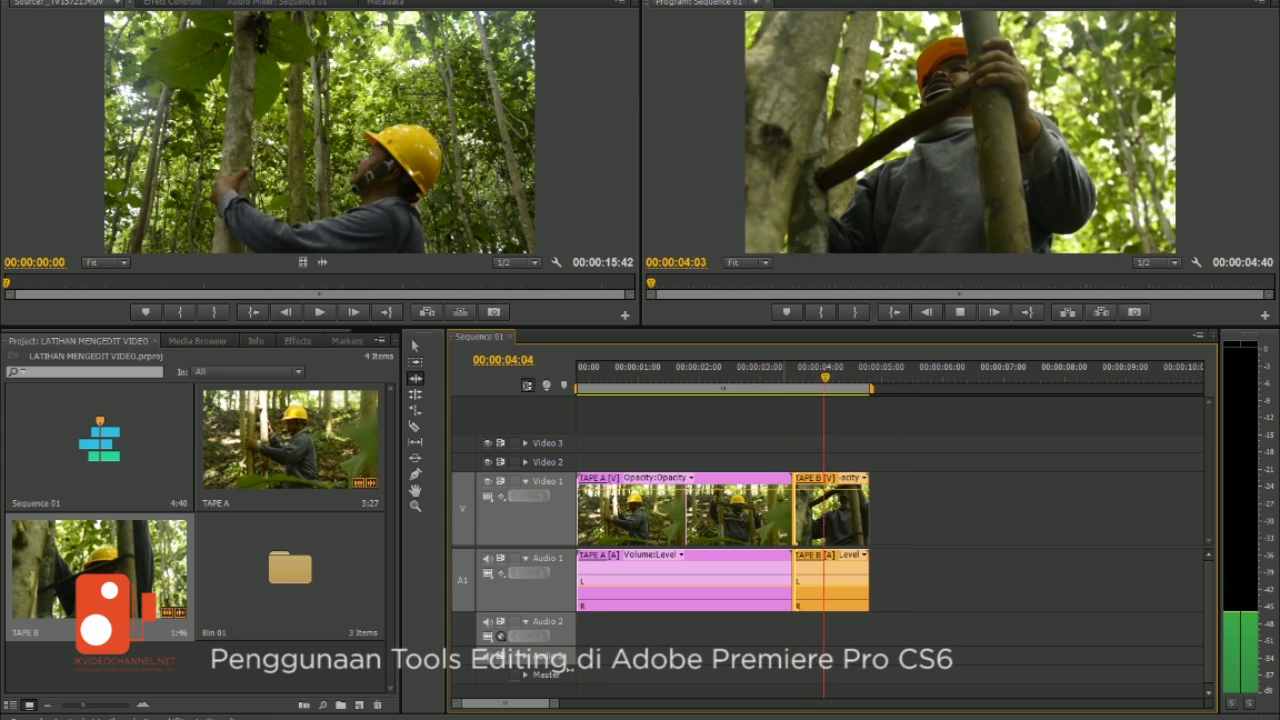
key(Home)
key(space)
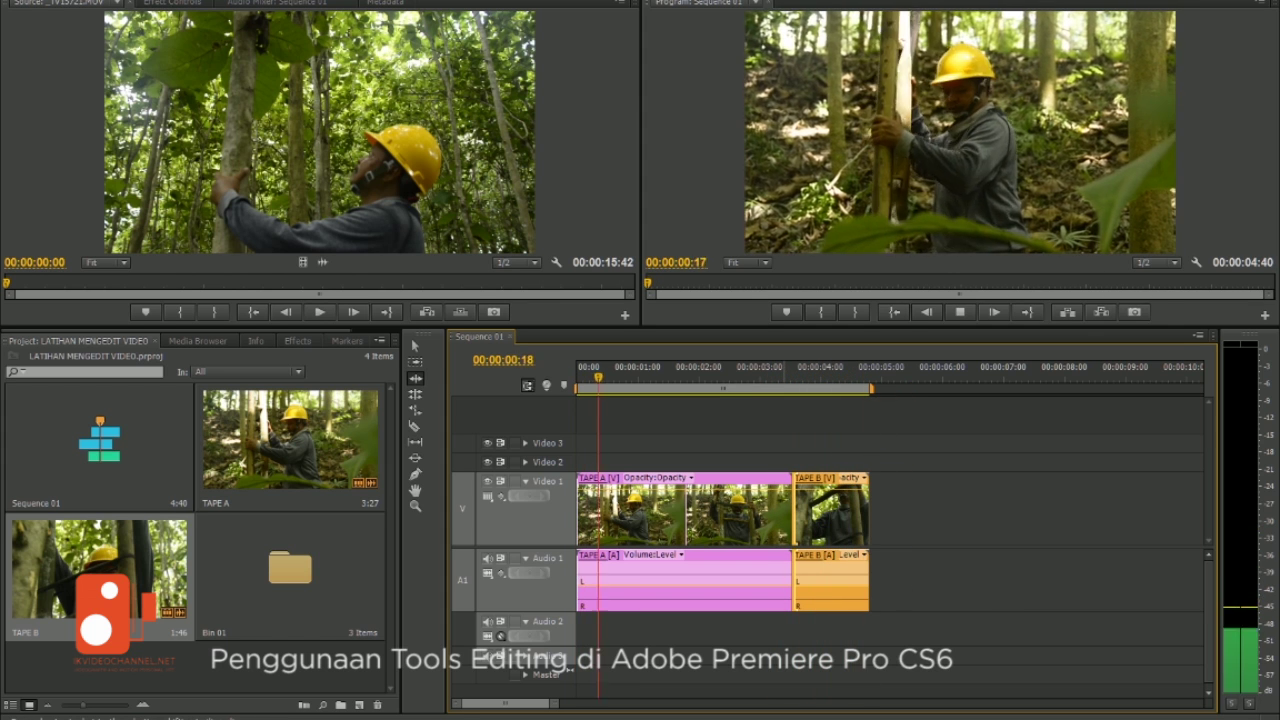
key(ctrl+z)
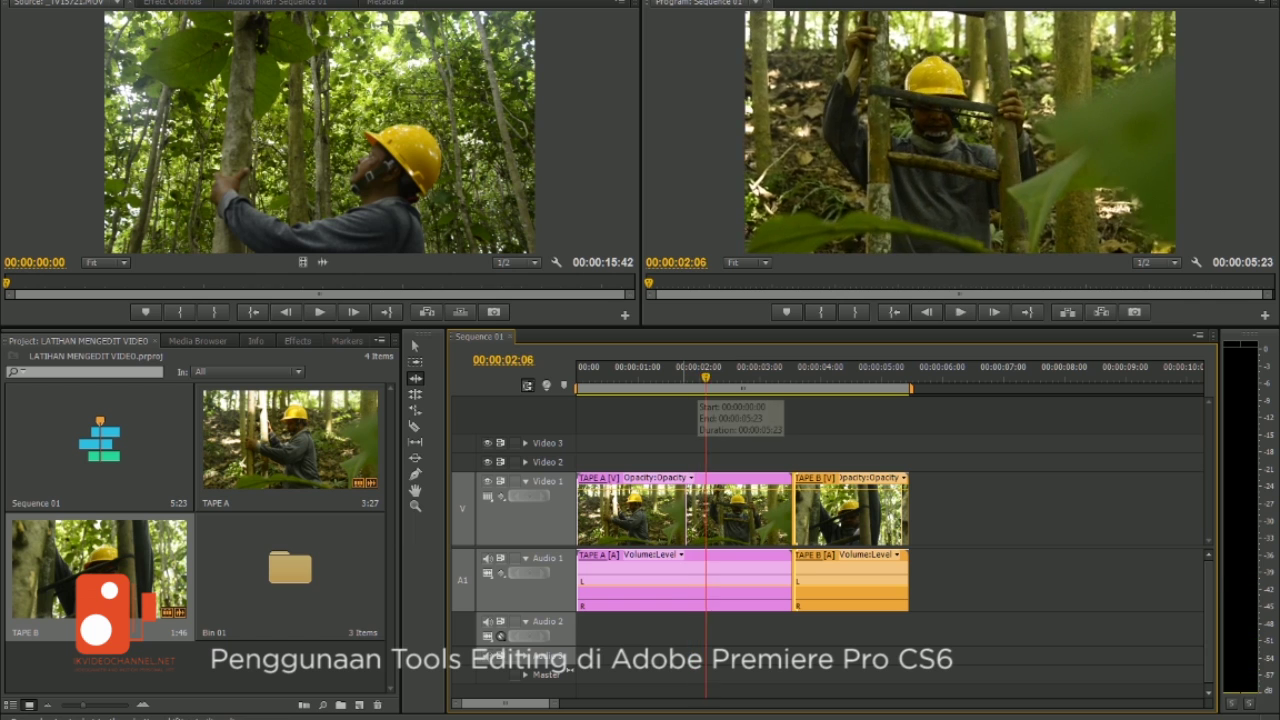
key(Home)
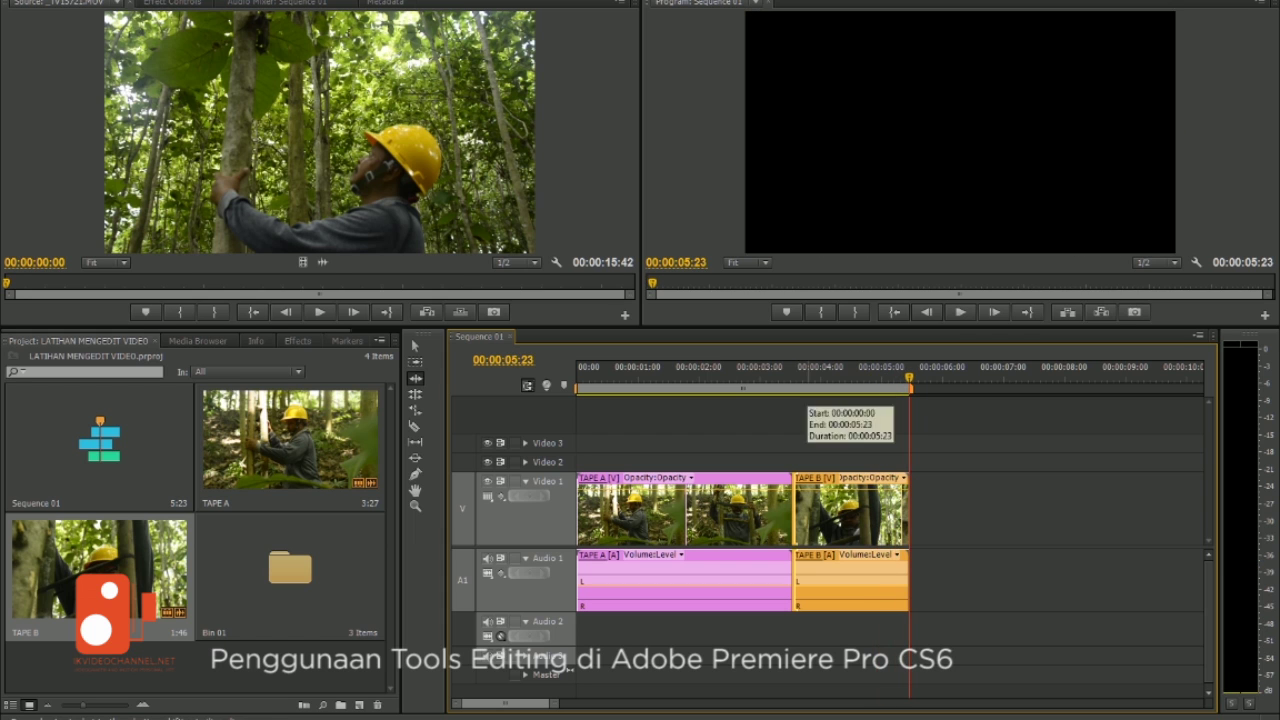
Ripple-trim TAPE B's start again from 00:00:03:14 and play the result
click(777, 372)
drag(800, 555, 866, 558)
key(Home)
key(space)
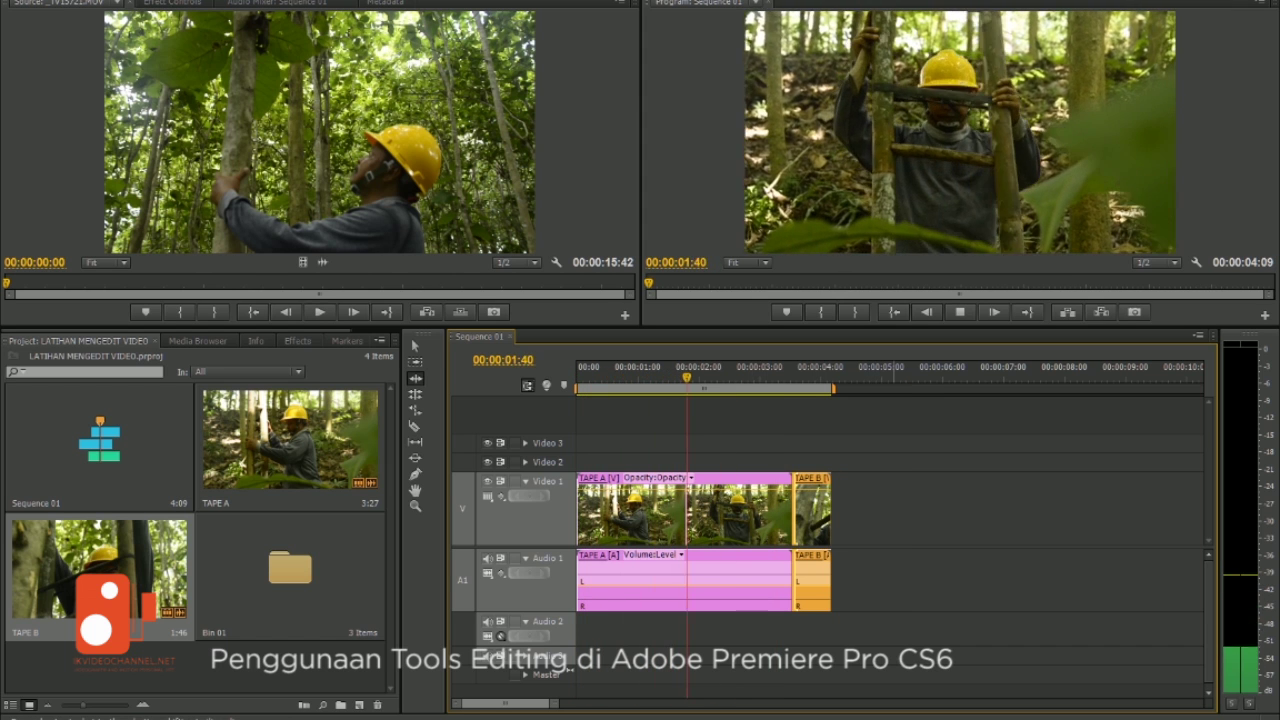
key(space)
Ripple-trim TAPE A's start shorter, then undo the last two trims
drag(579, 512, 687, 512)
key(Home)
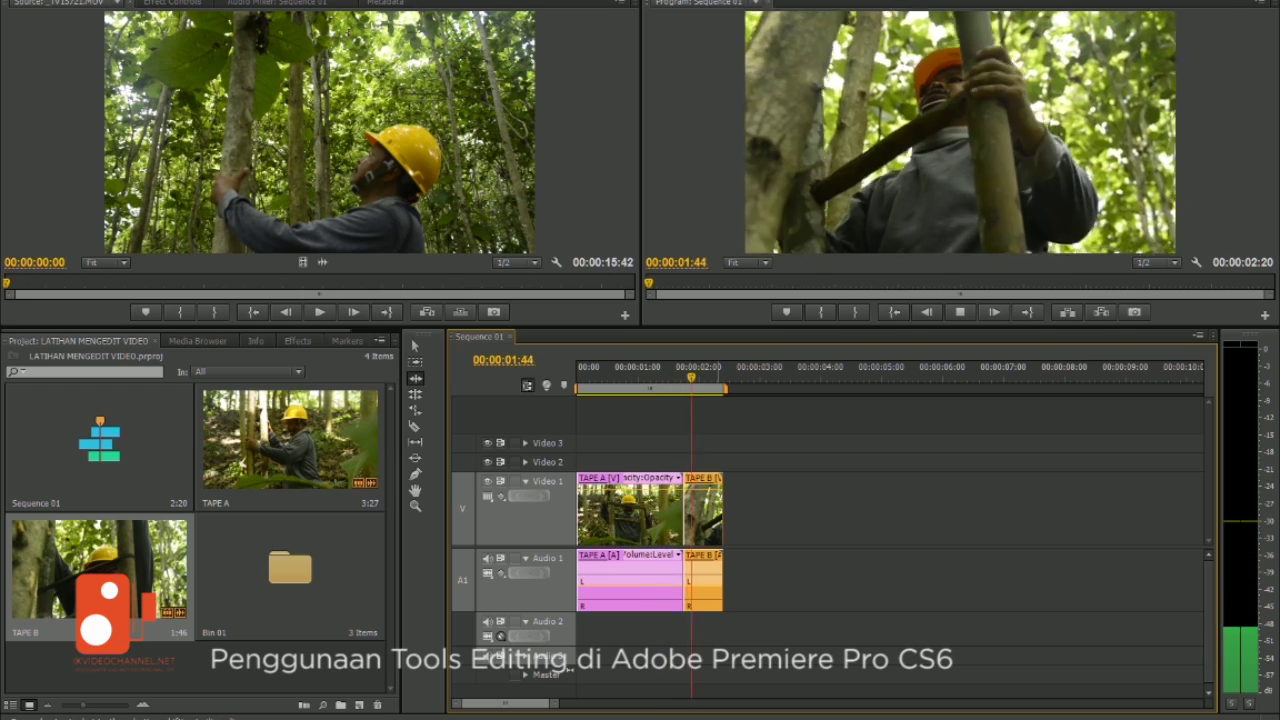
key(ctrl+z)
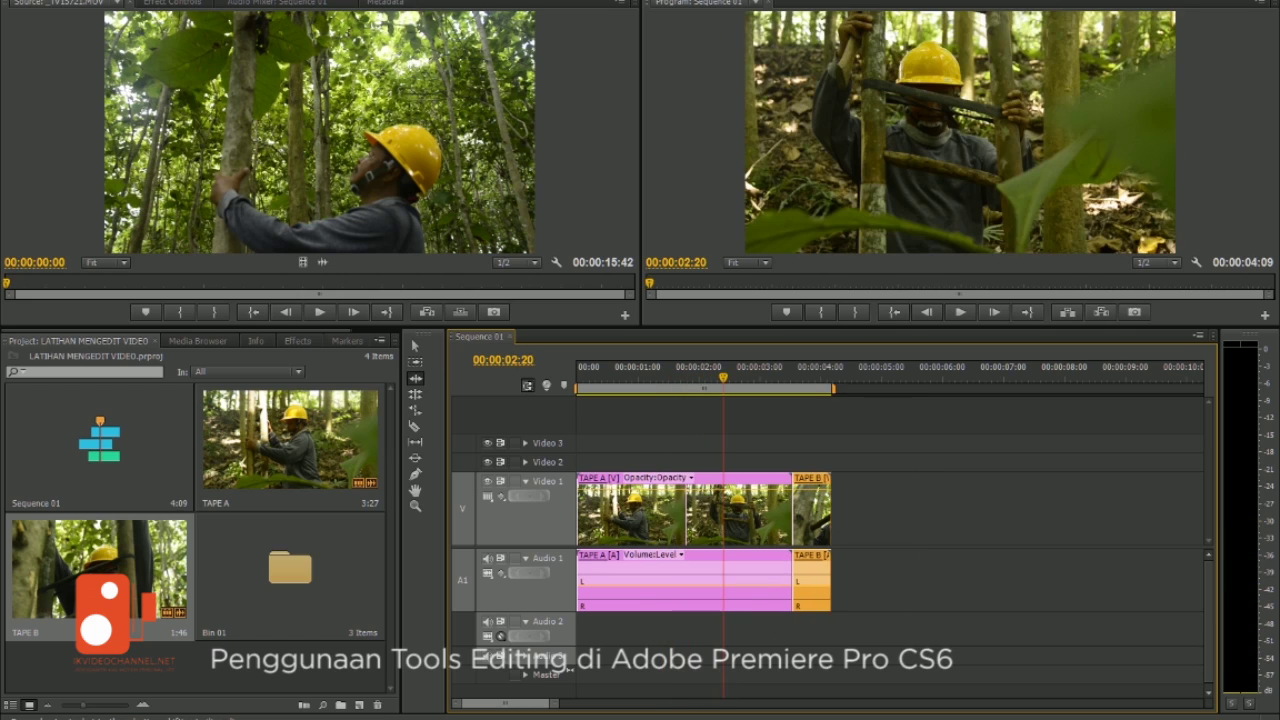
key(ctrl+z)
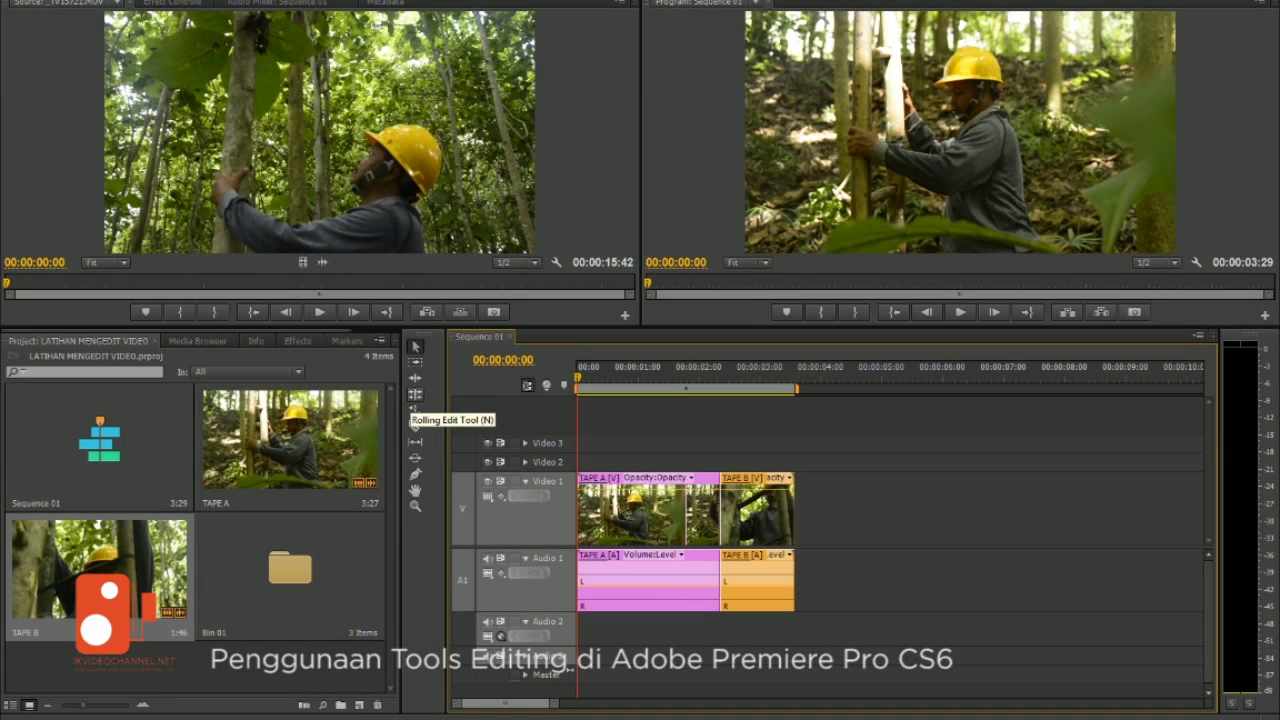
Roll the TAPE A/TAPE B edit point later and then earlier, playing to check the cut
click(415, 394)
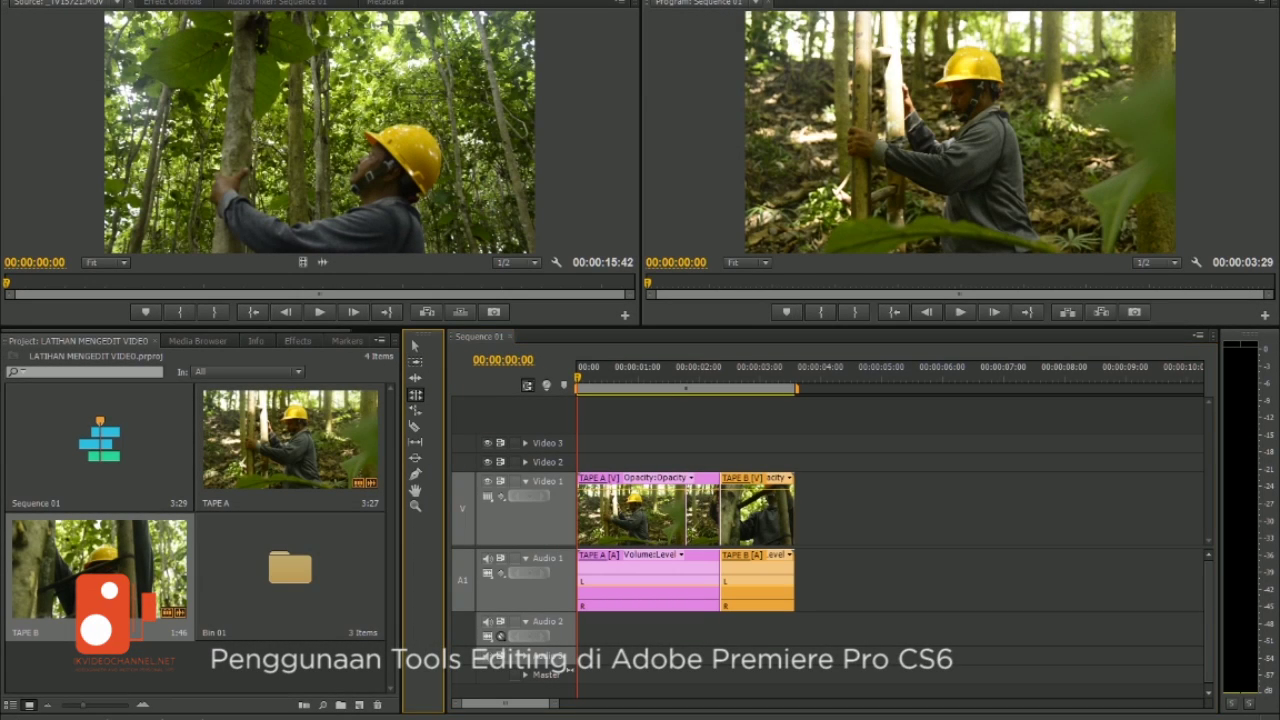
drag(720, 510, 746, 548)
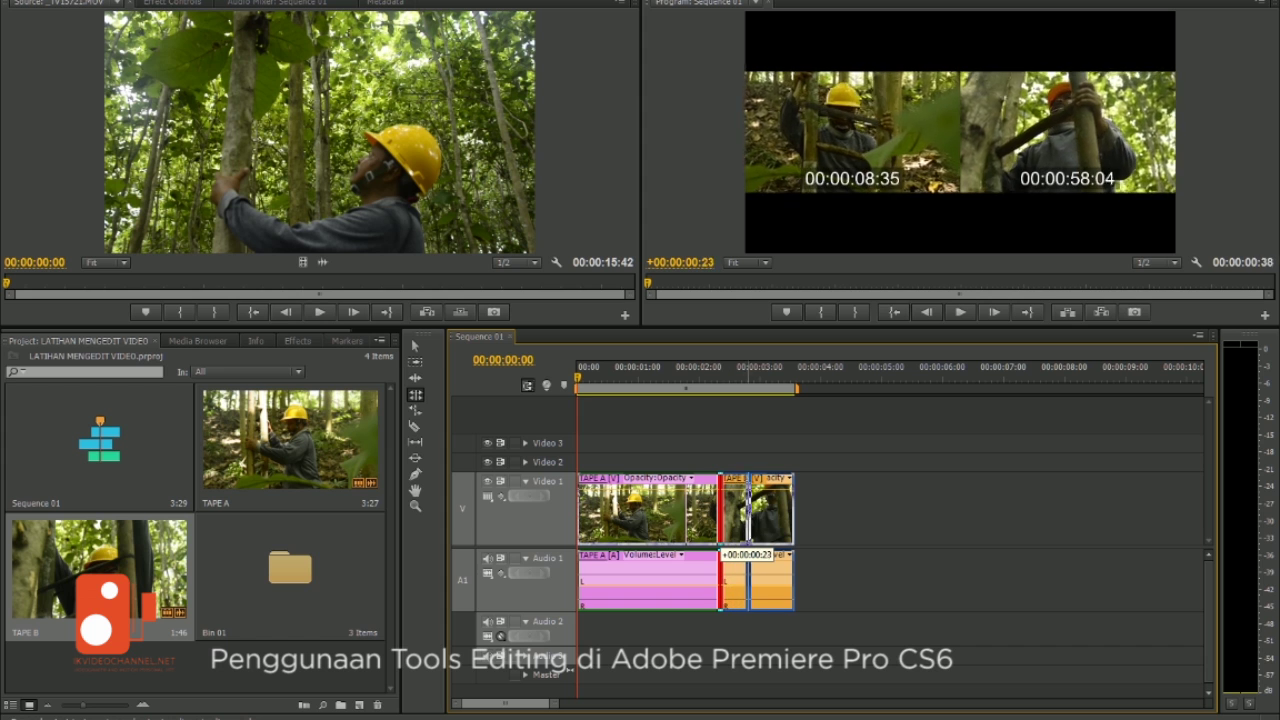
drag(746, 548, 678, 548)
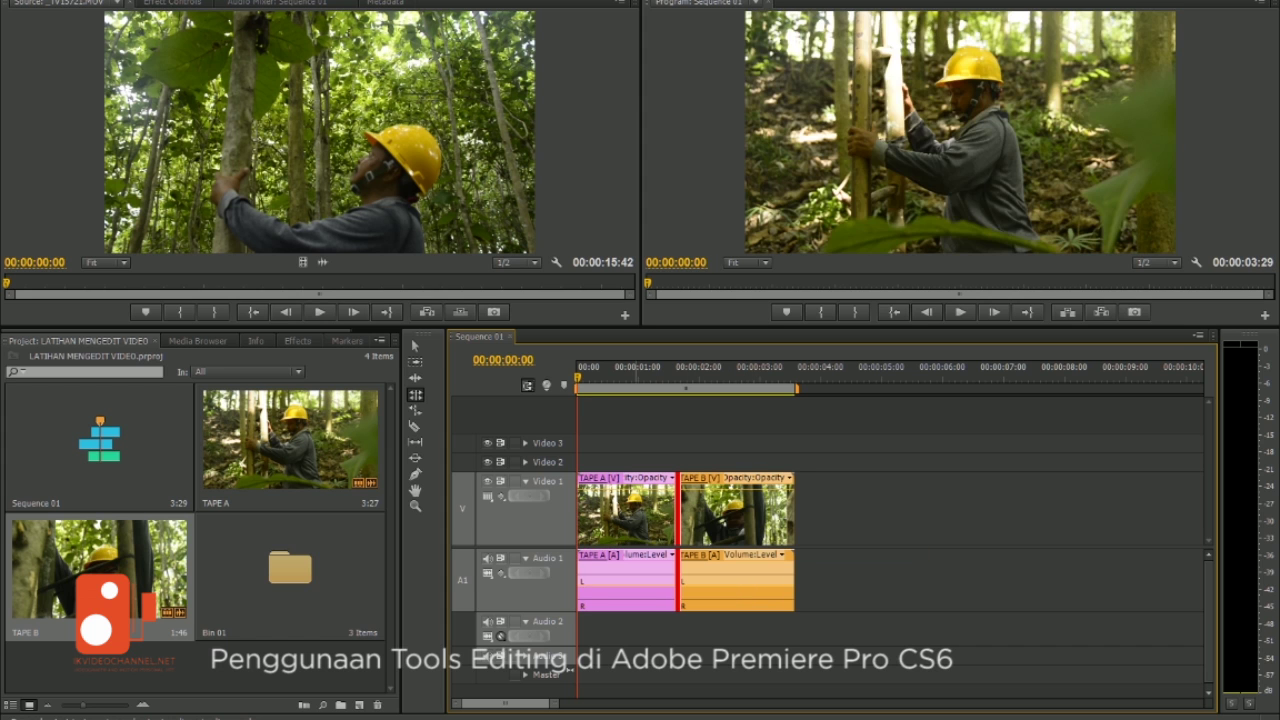
key(space)
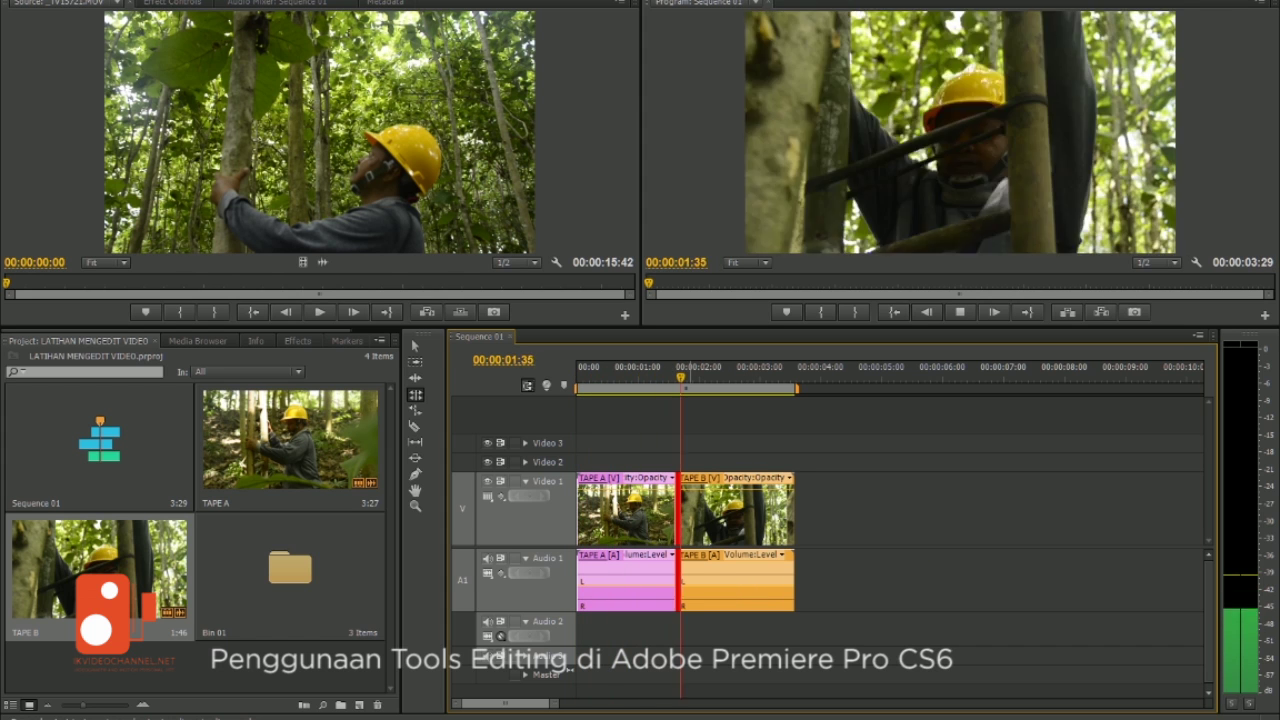
key(space)
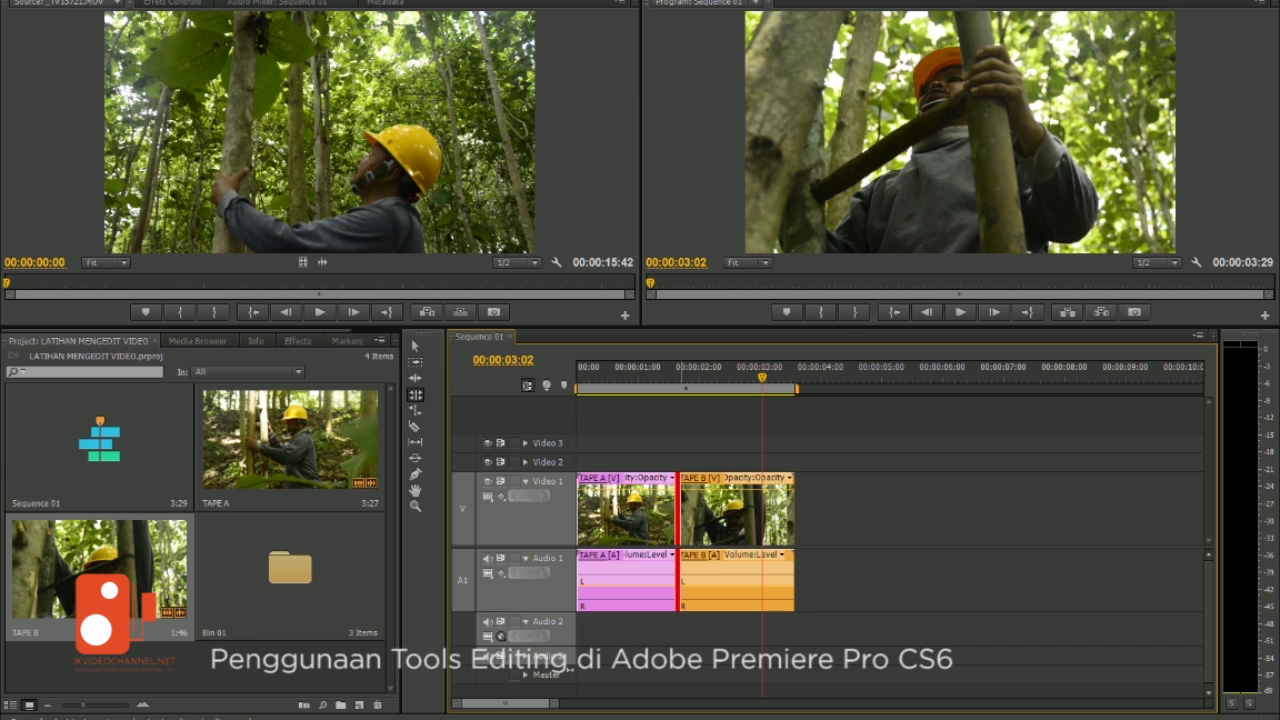
Roll the cut later to lengthen TAPE A, replay, and restore full-length TAPE B after it
drag(678, 548, 768, 548)
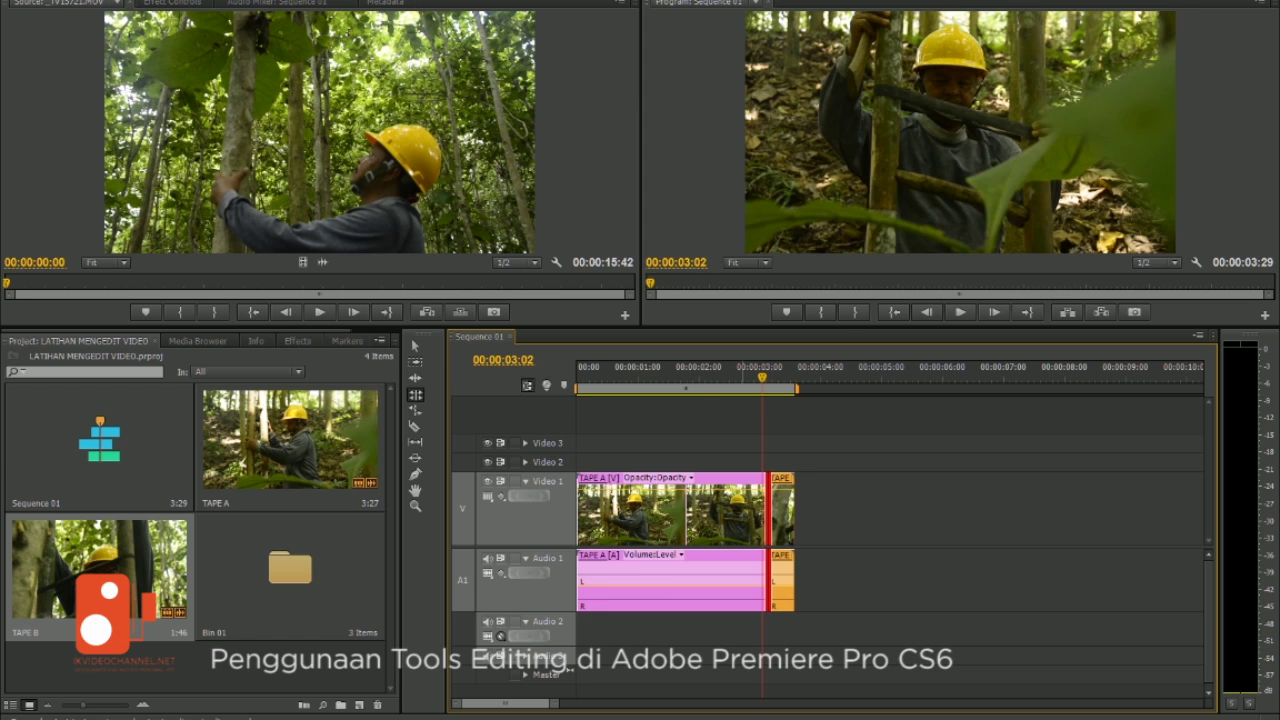
key(Home)
key(space)
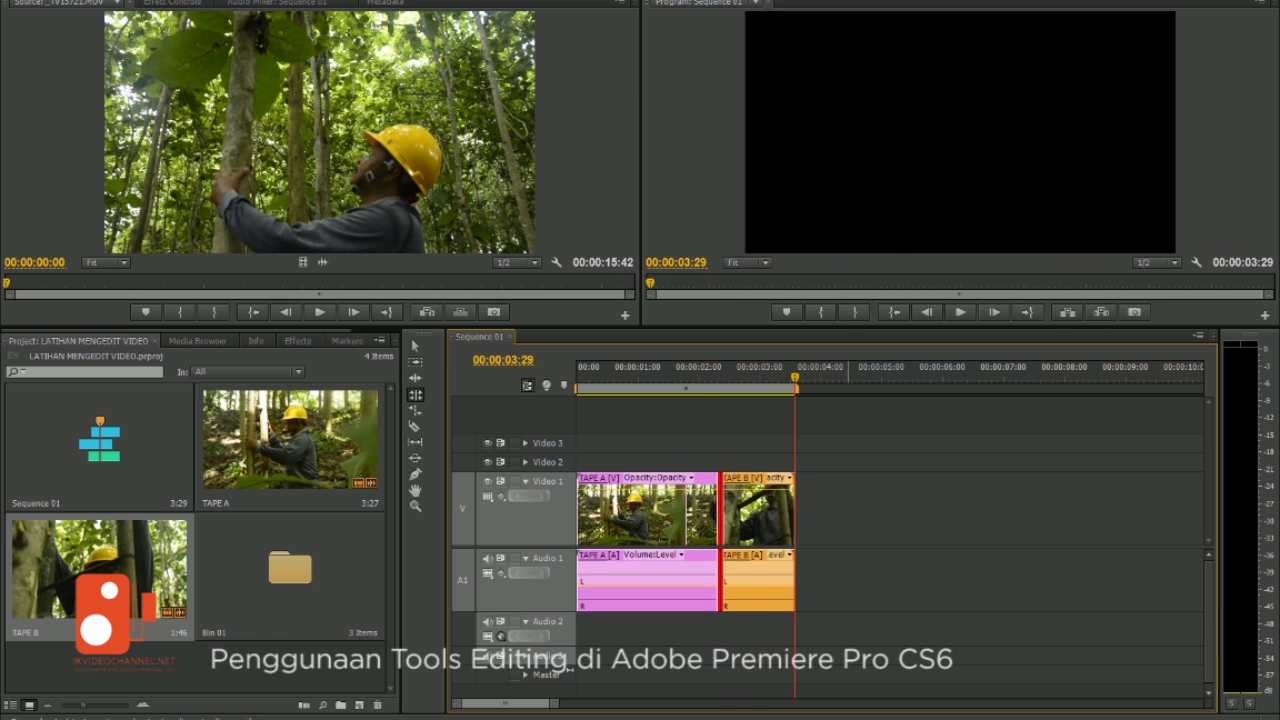
drag(770, 510, 797, 510)
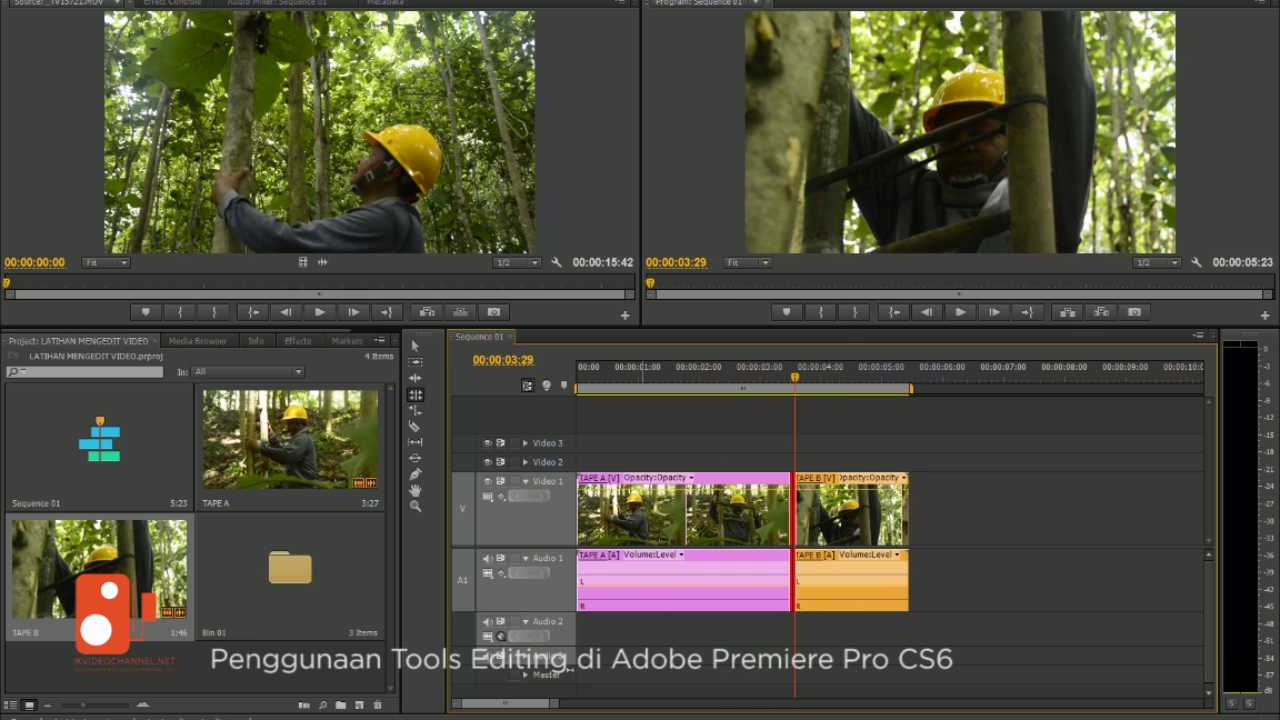
drag(683, 510, 857, 510)
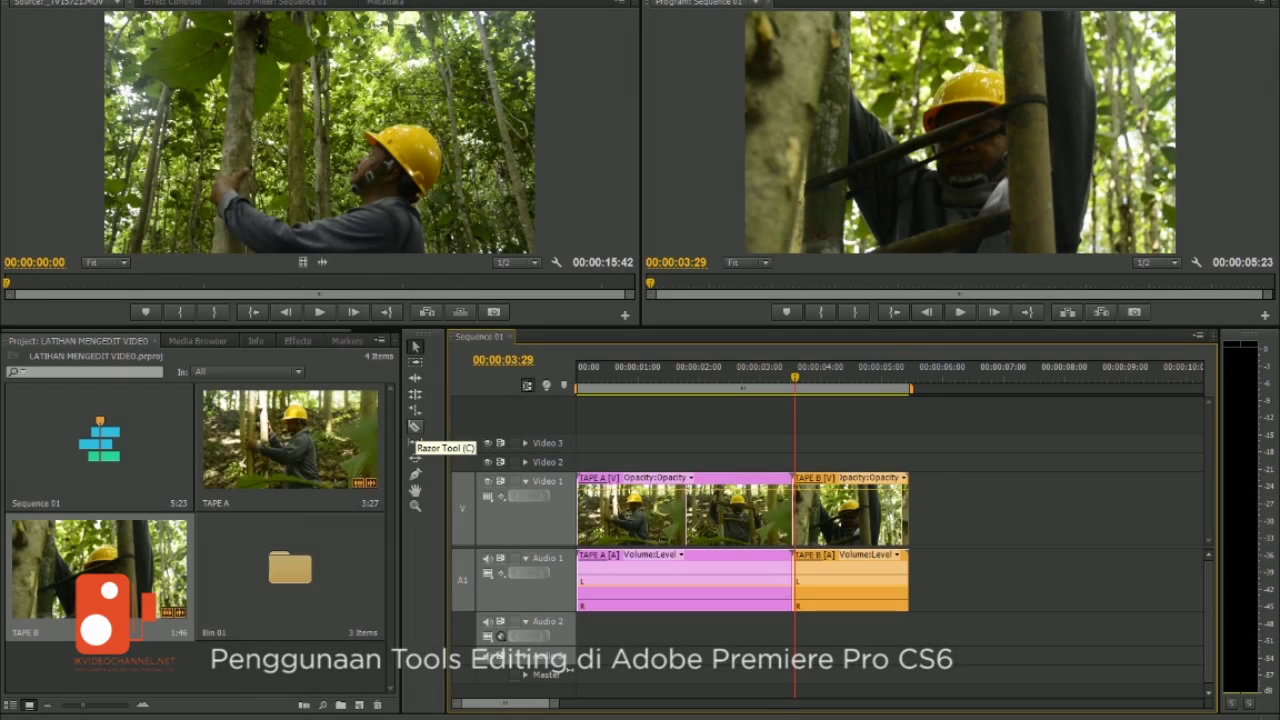
Split TAPE A at 00:00:02:05 with the Razor tool
click(415, 426)
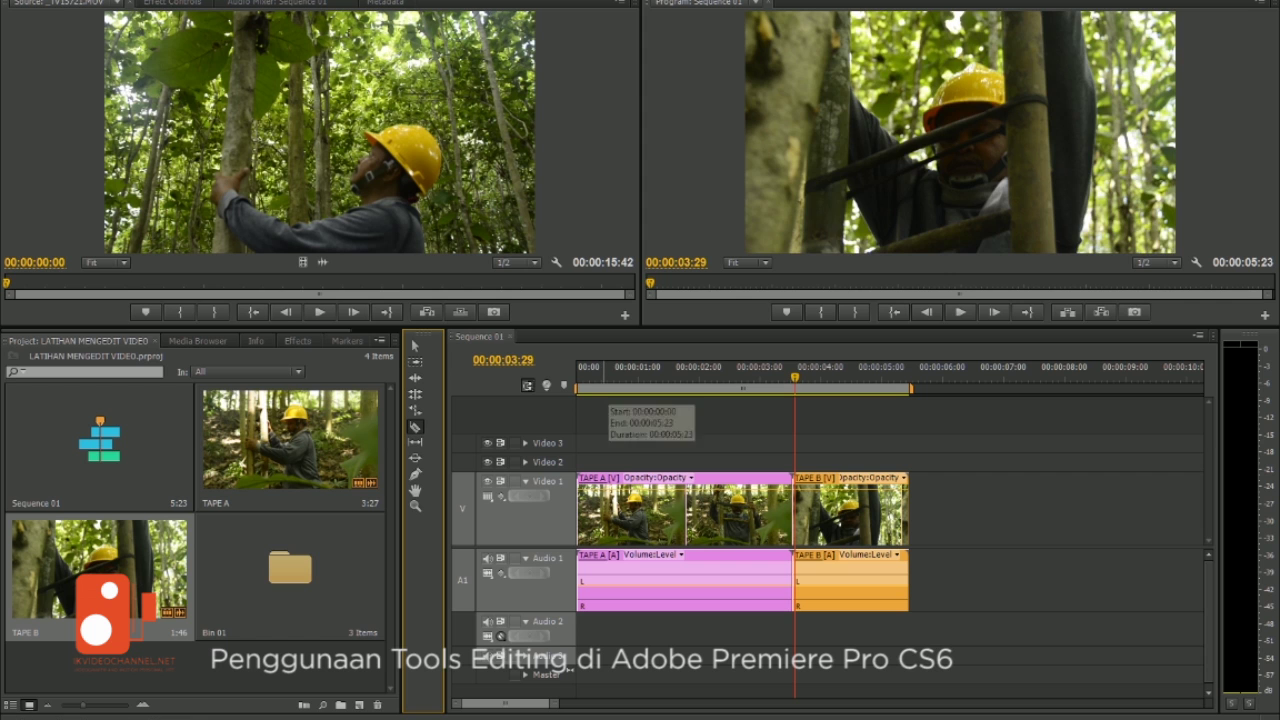
key(Home)
key(backslash)
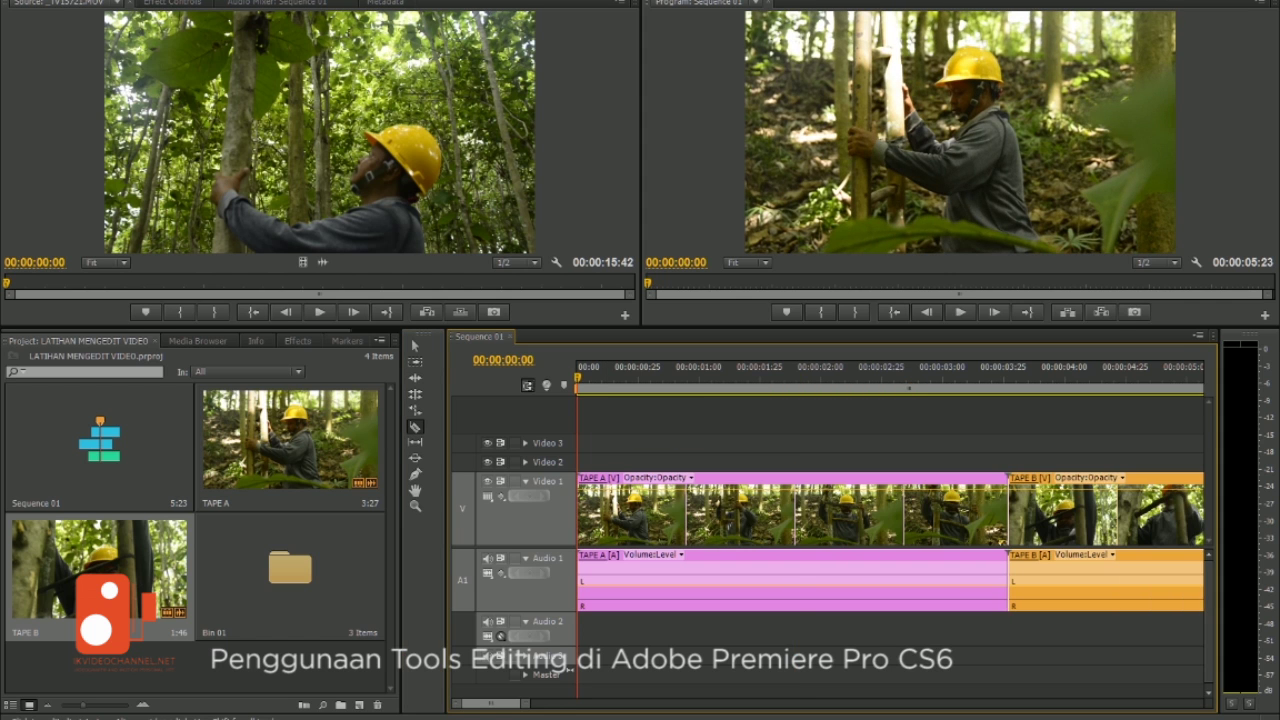
key(minus)
key(space)
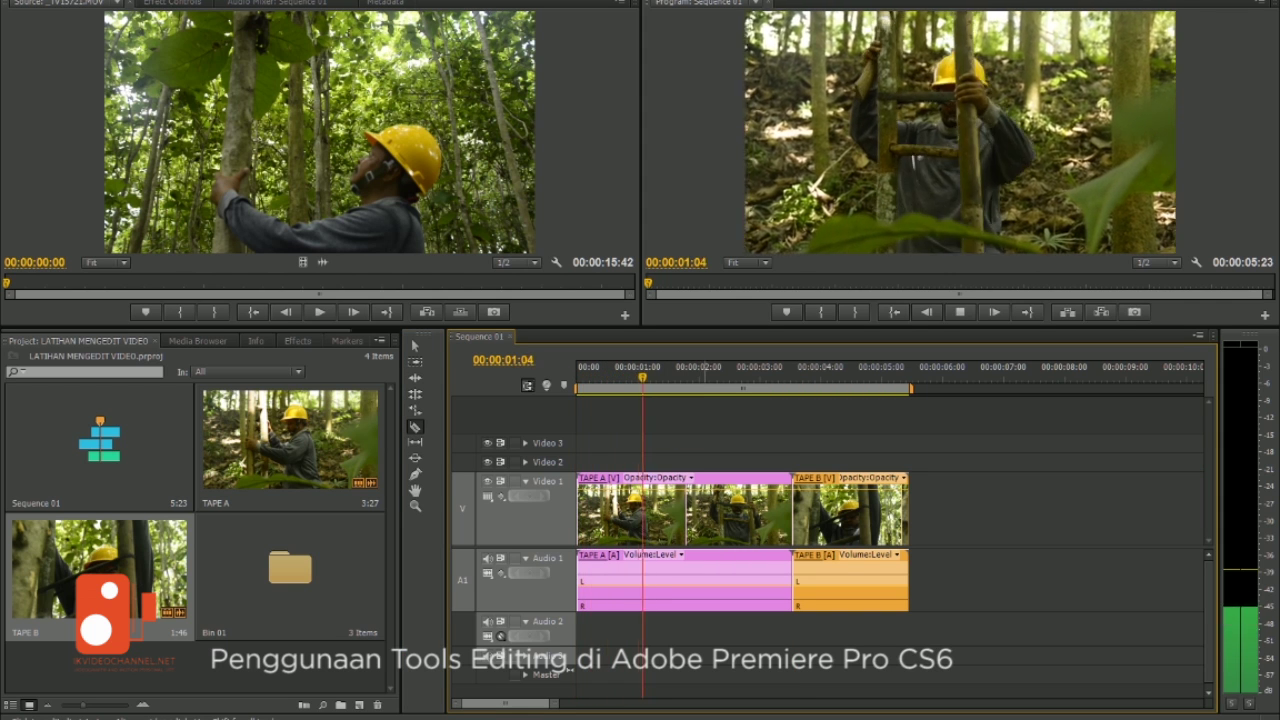
key(space)
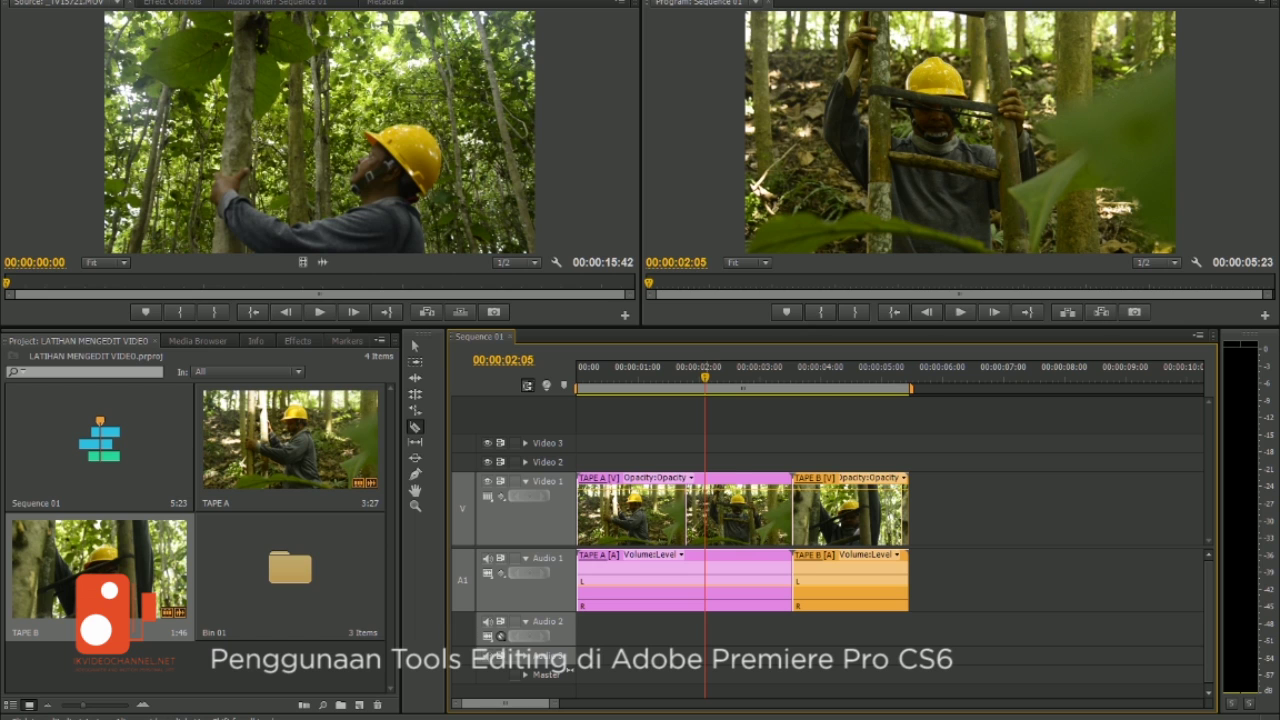
key(ctrl+k)
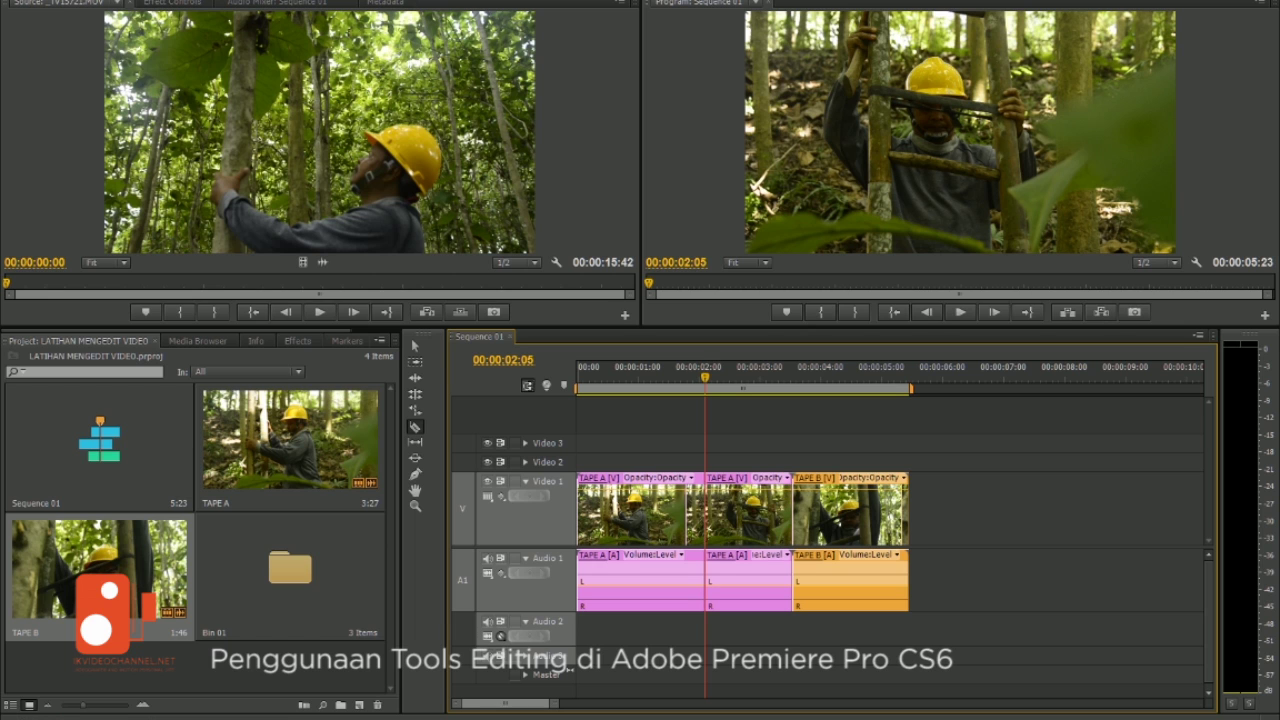
Clear the second TAPE A piece, close the gap with TAPE B, and play the sequence
click(415, 346)
right_click(758, 510)
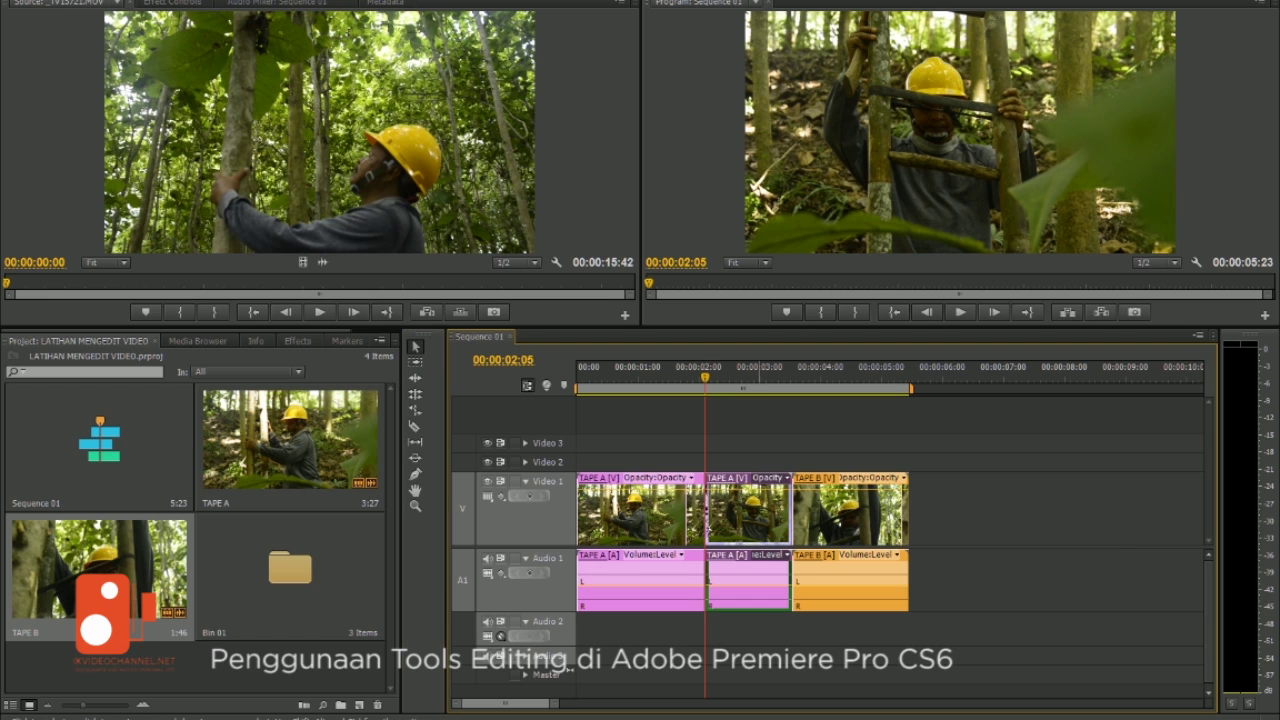
click(796, 200)
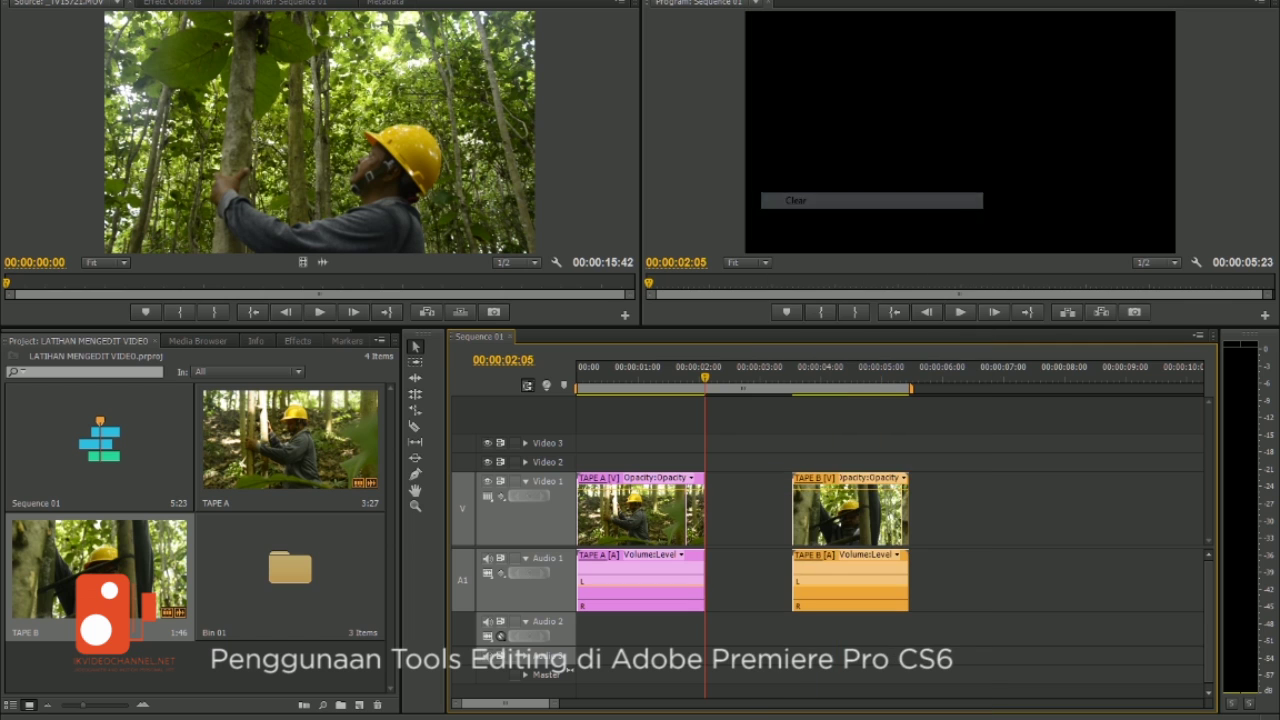
drag(850, 510, 763, 510)
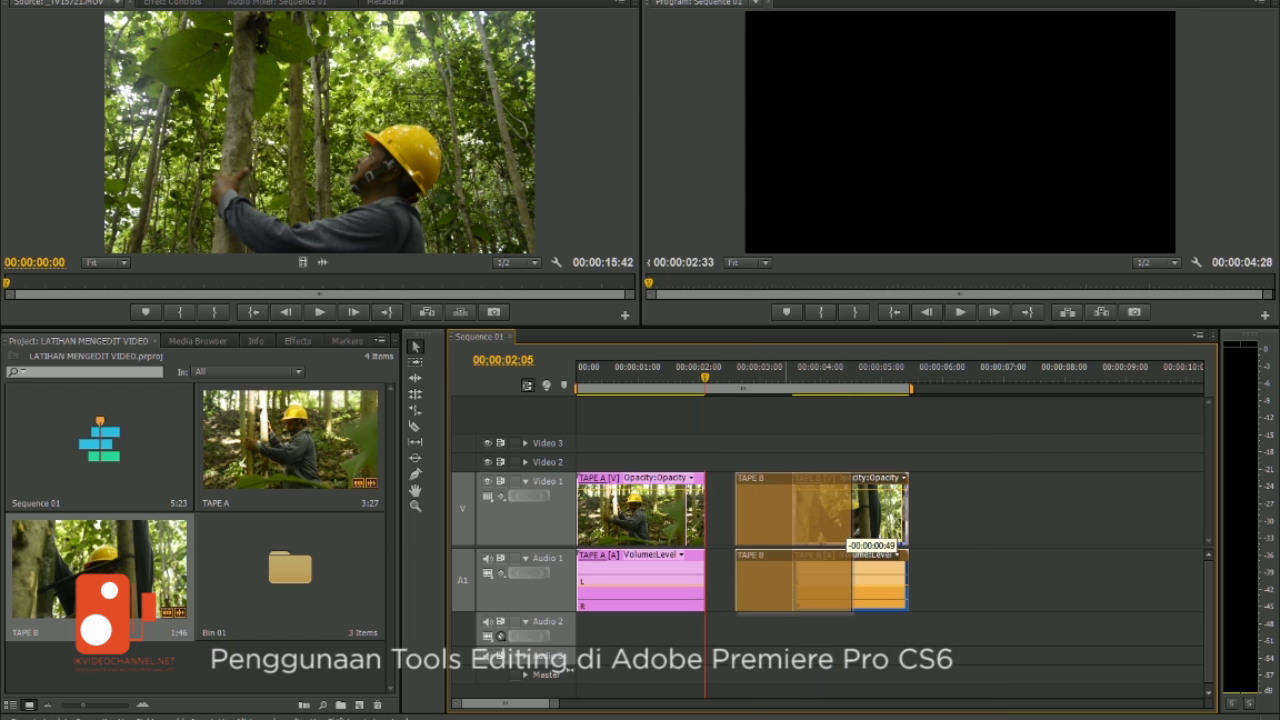
drag(845, 530, 728, 530)
drag(706, 378, 529, 384)
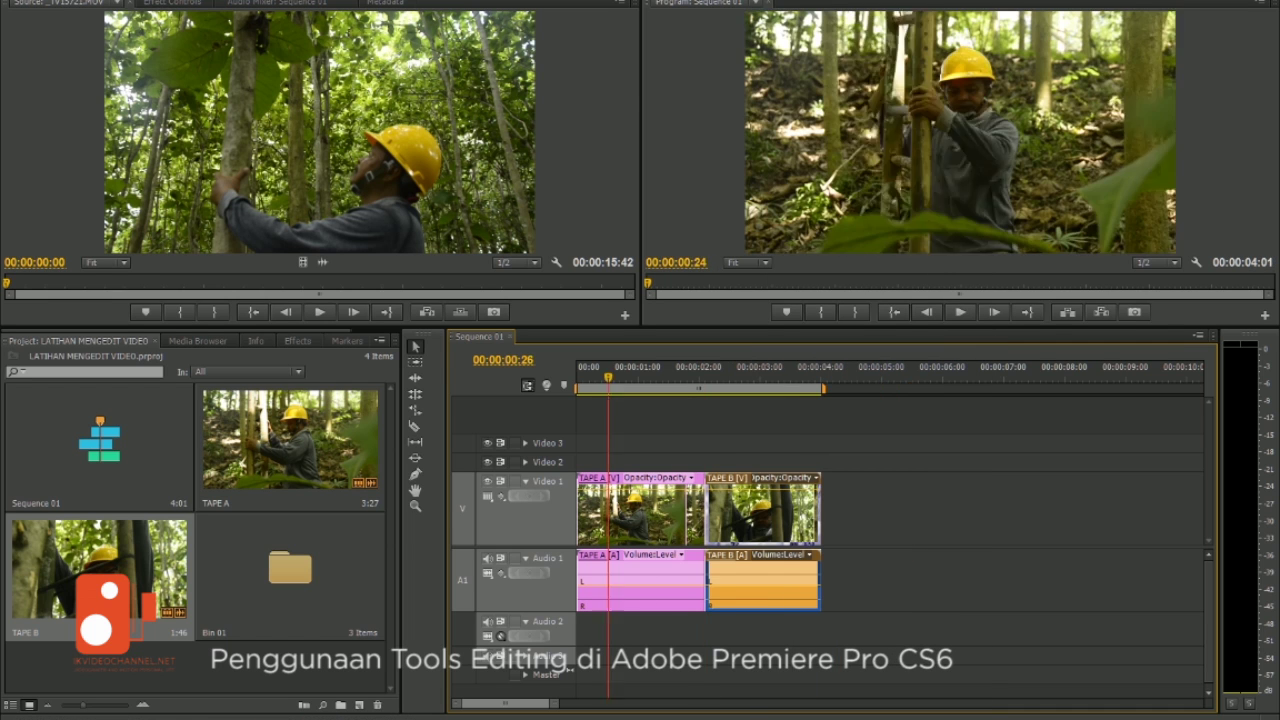
key(space)
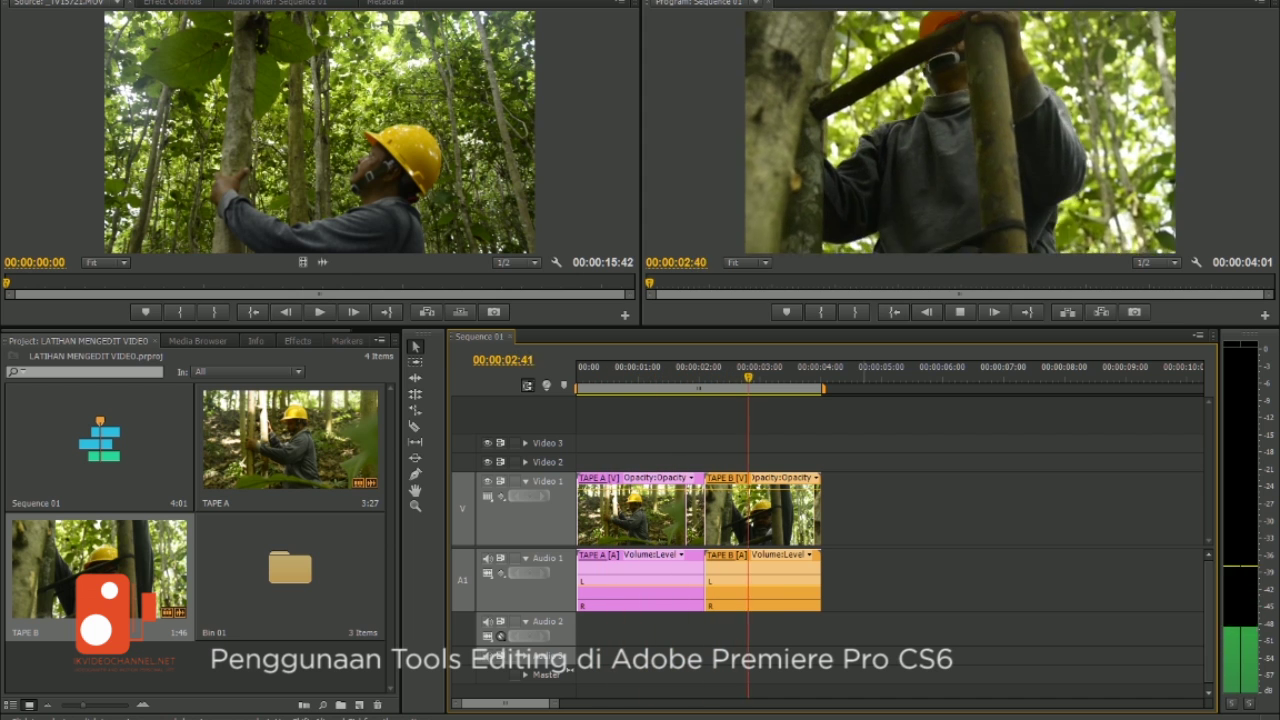
key(space)
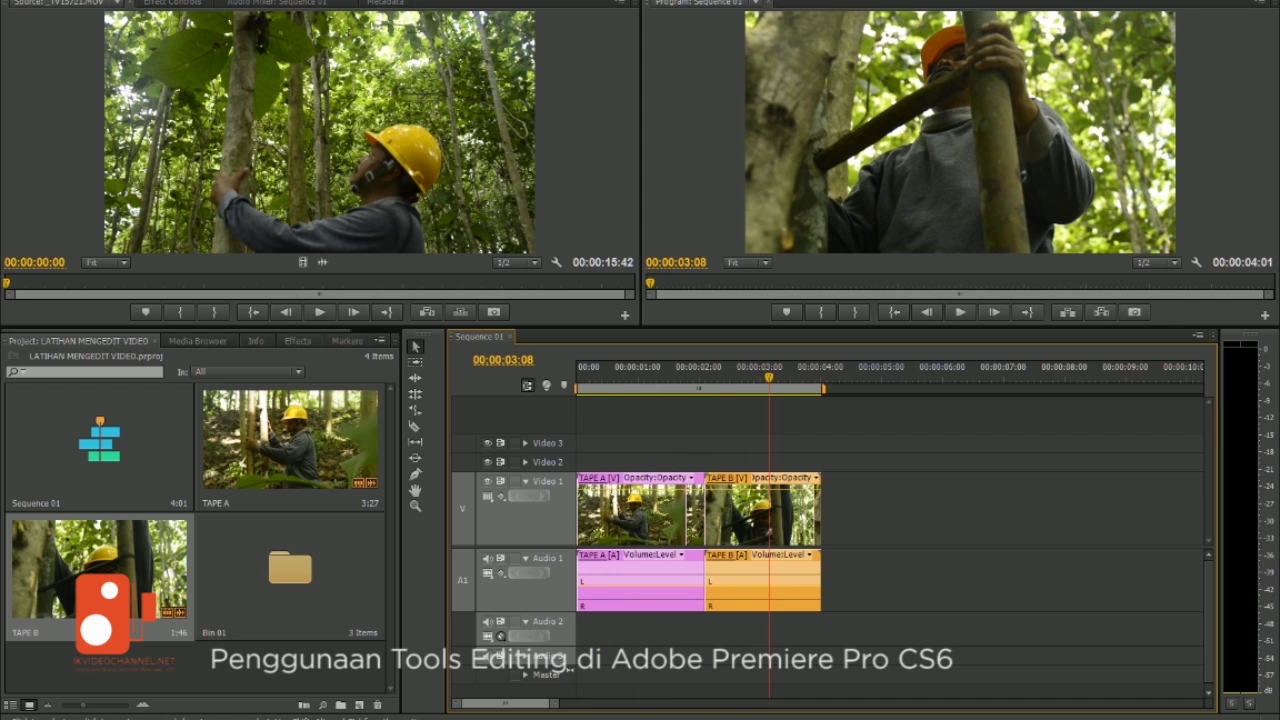
Cut TAPE B at 00:00:03:13 with the Razor tool
click(415, 426)
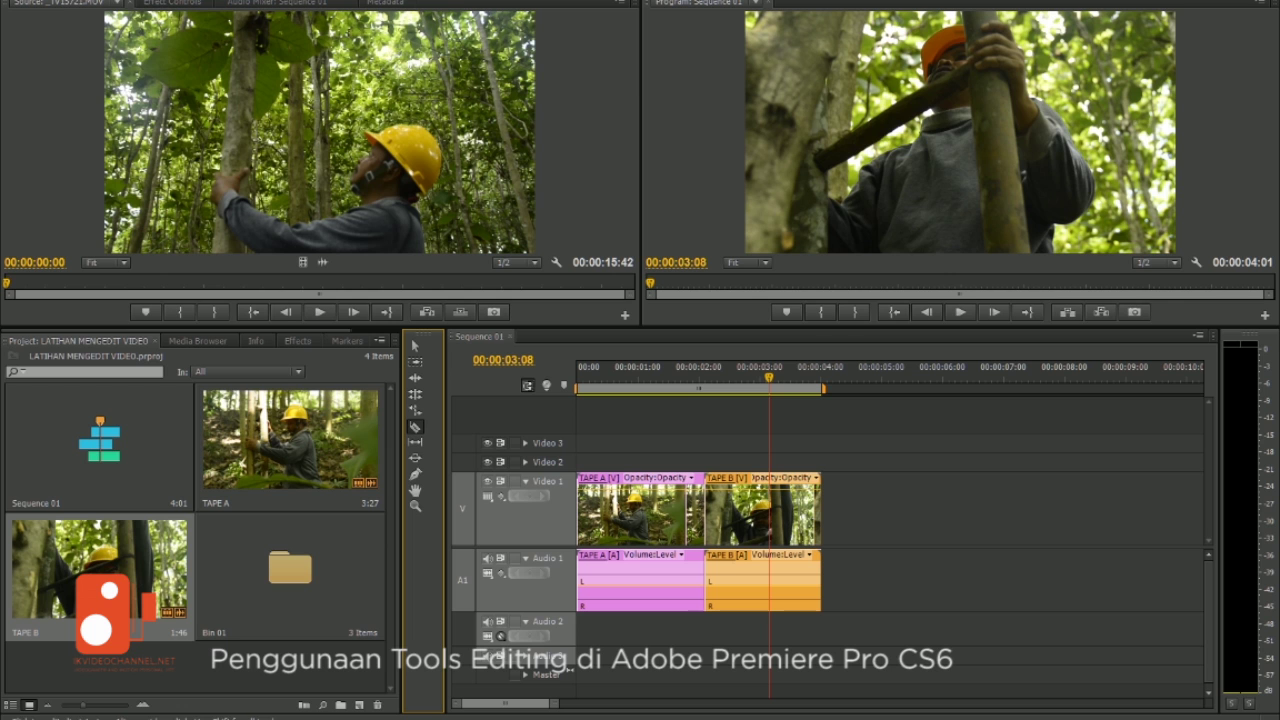
key(Up)
key(space)
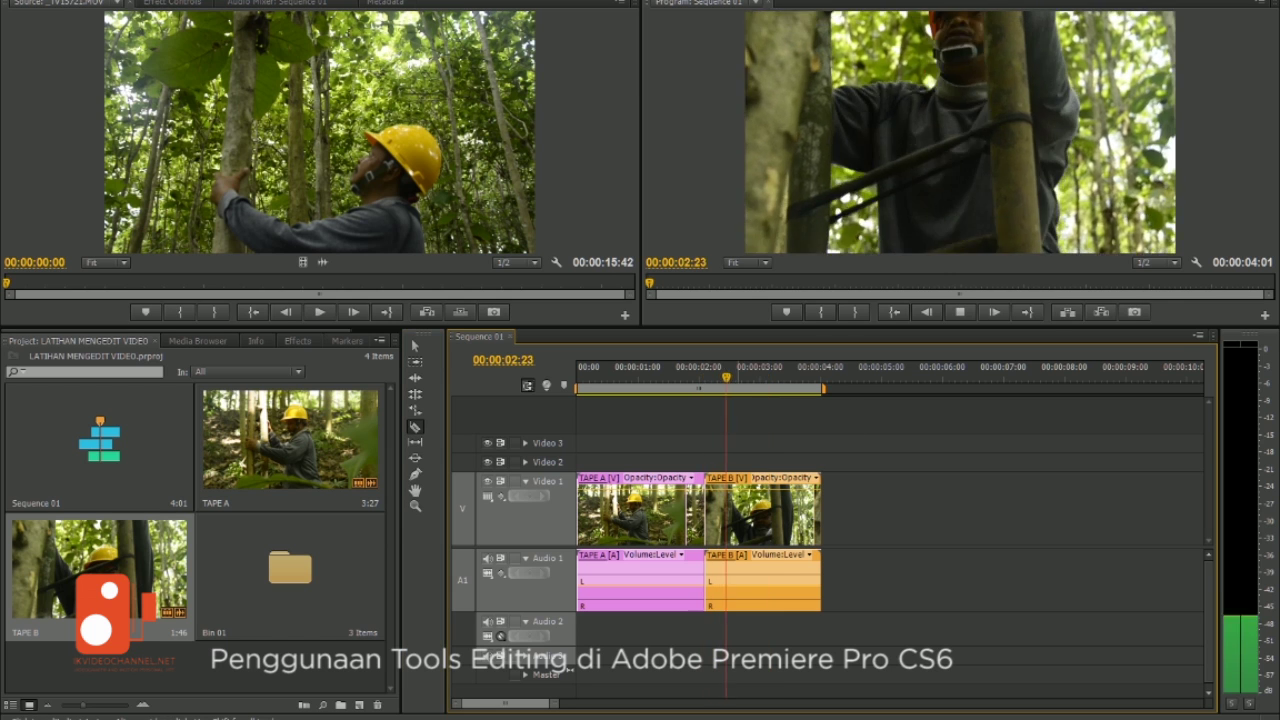
key(space)
key(ctrl+k)
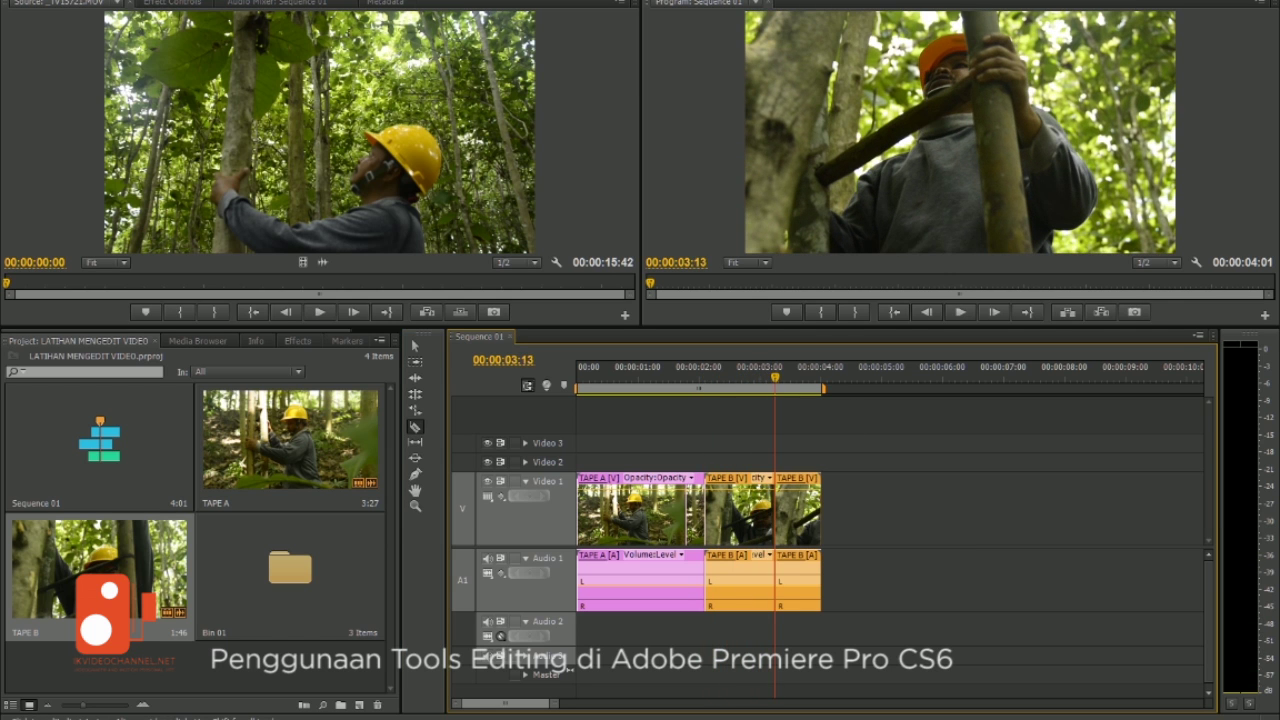
Clear the cut TAPE B piece, slide the remainder against TAPE A, and play it back
key(v)
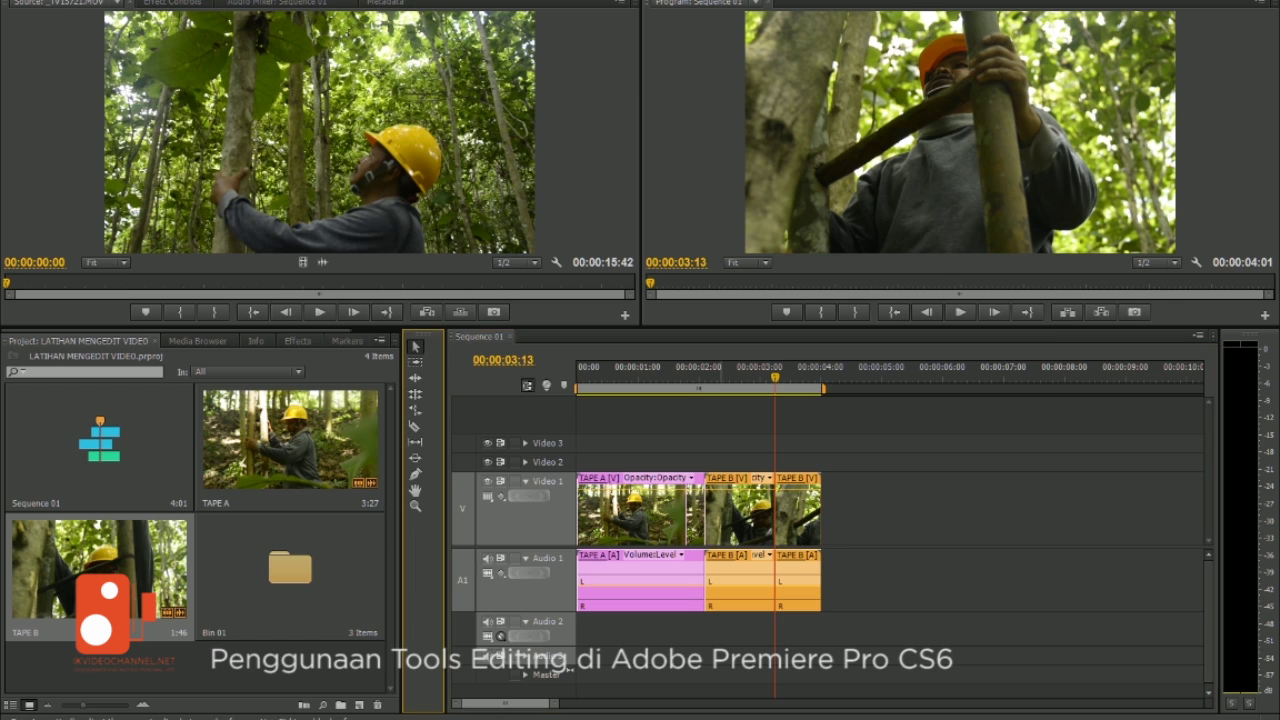
click(740, 508)
right_click(726, 508)
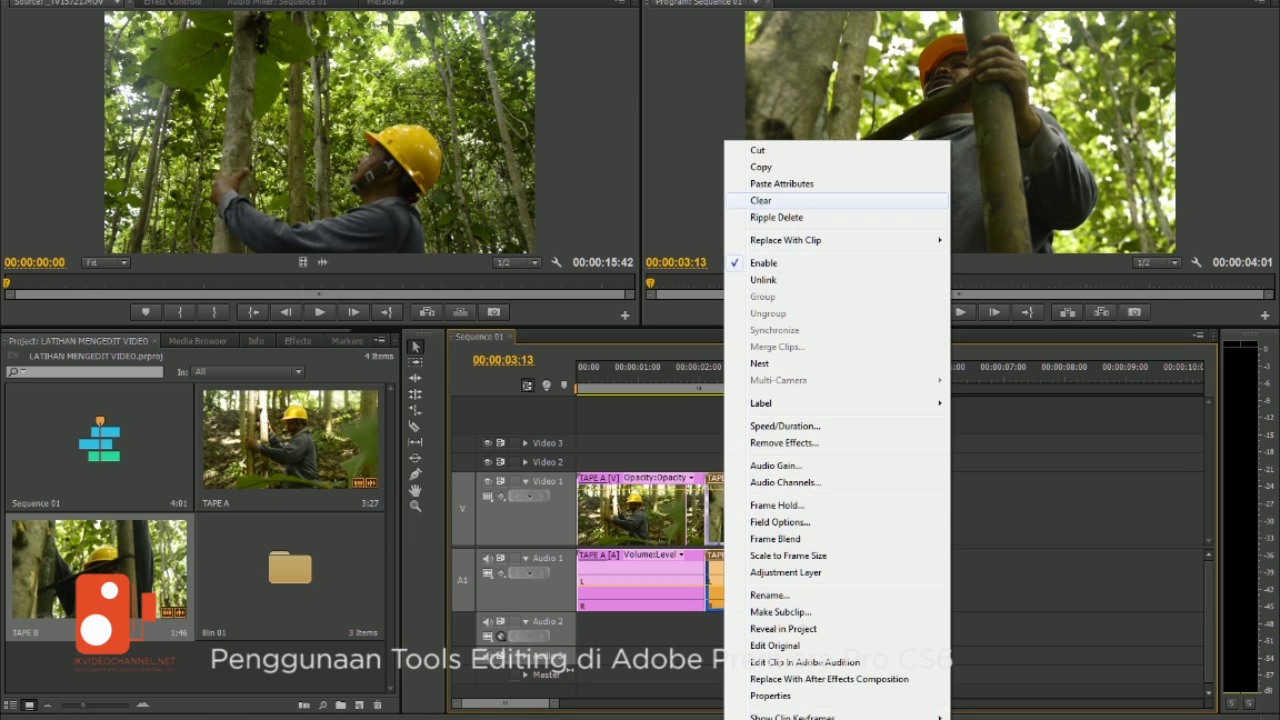
click(760, 200)
drag(798, 510, 727, 520)
key(space)
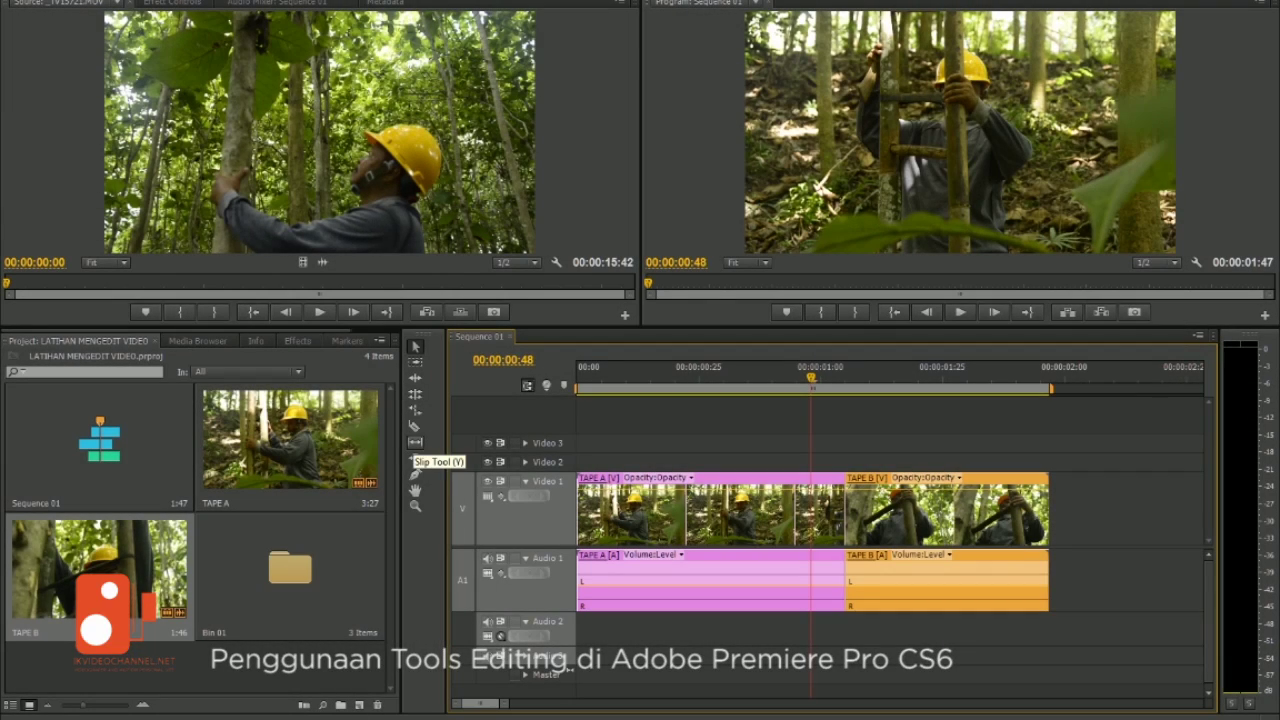
Slip TAPE A's footage, nudging it by four frames, and play the sequence to check
click(415, 442)
mouse_move(800, 510)
mouse_down()
mouse_move(842, 542)
mouse_move(830, 542)
mouse_up()
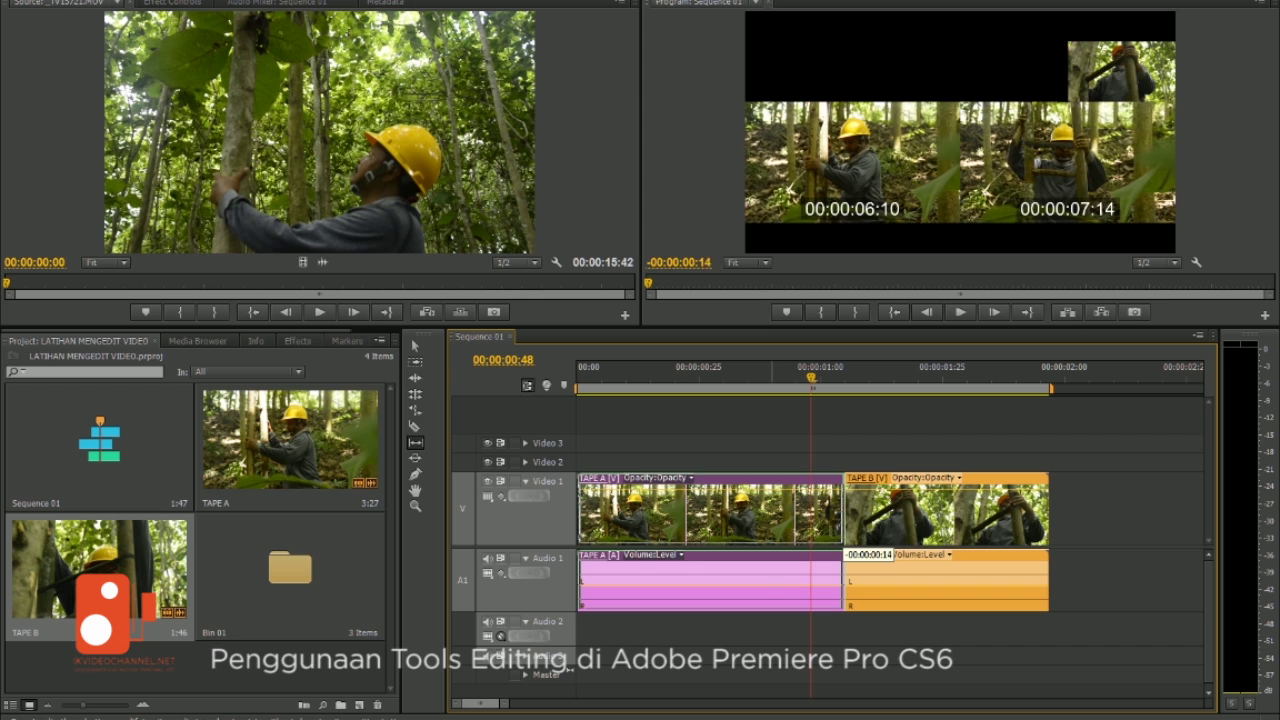
key(Home)
key(space)
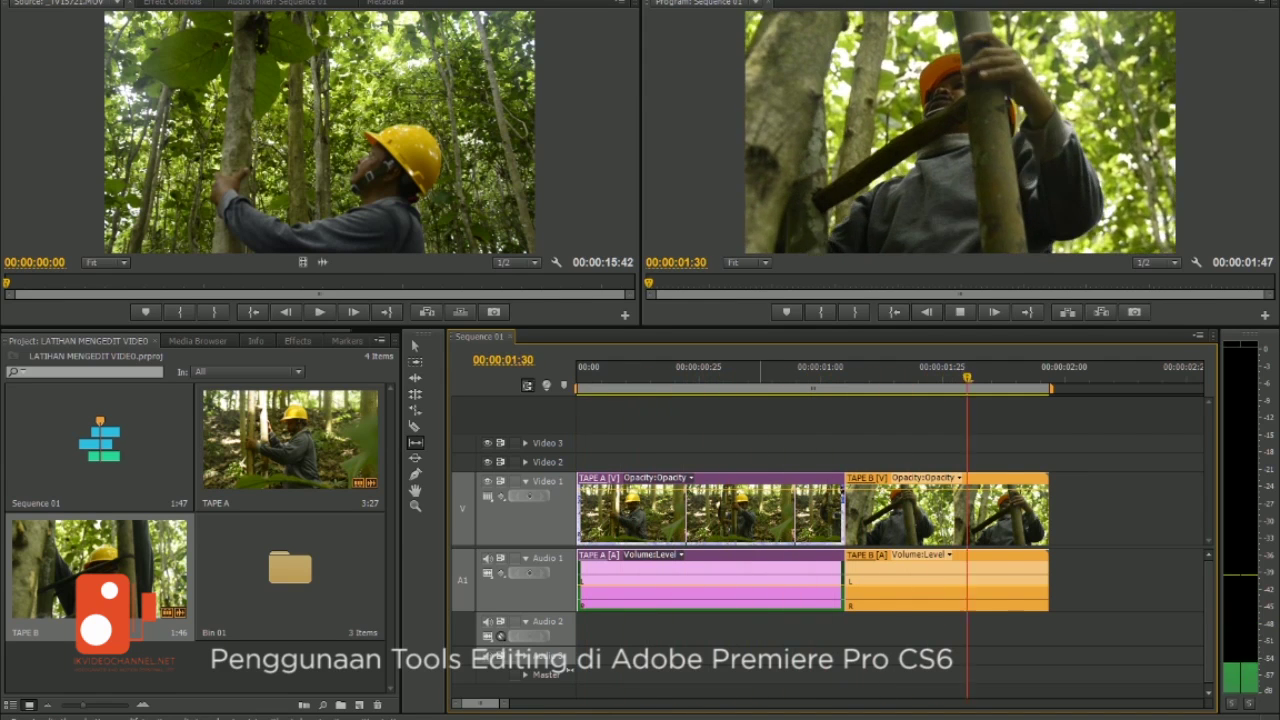
key(Home)
drag(838, 540, 850, 540)
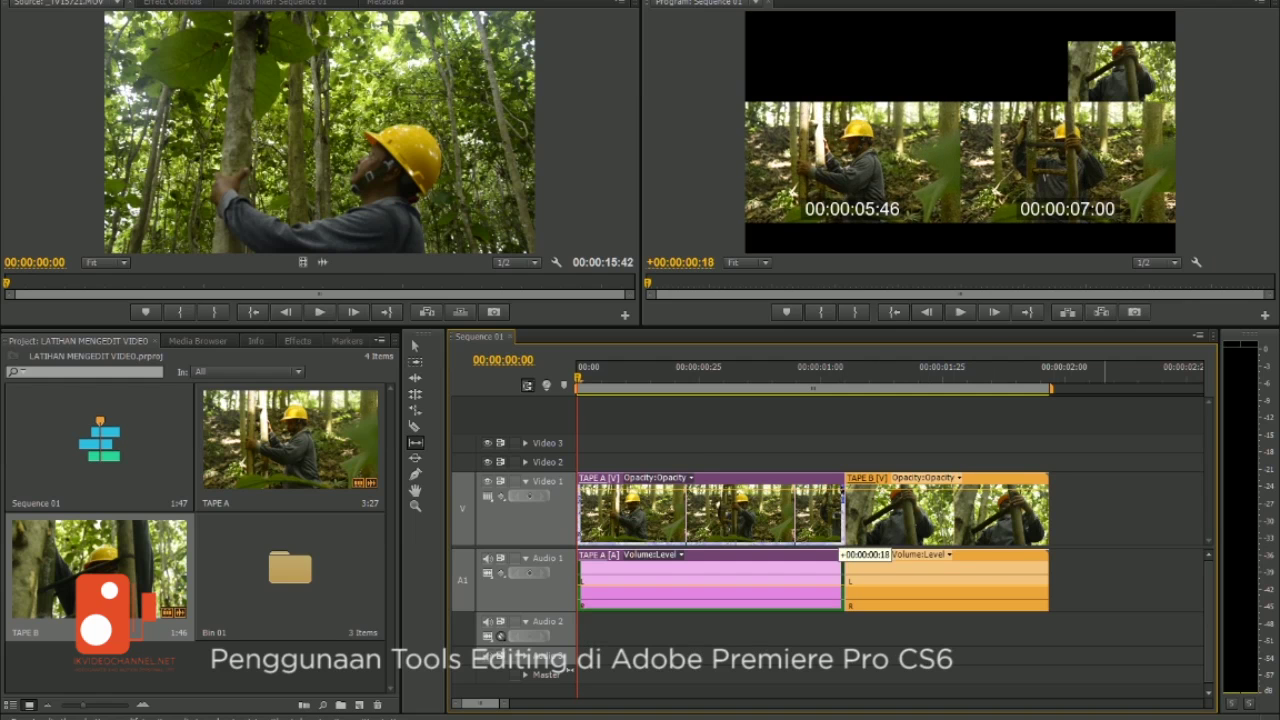
key(space)
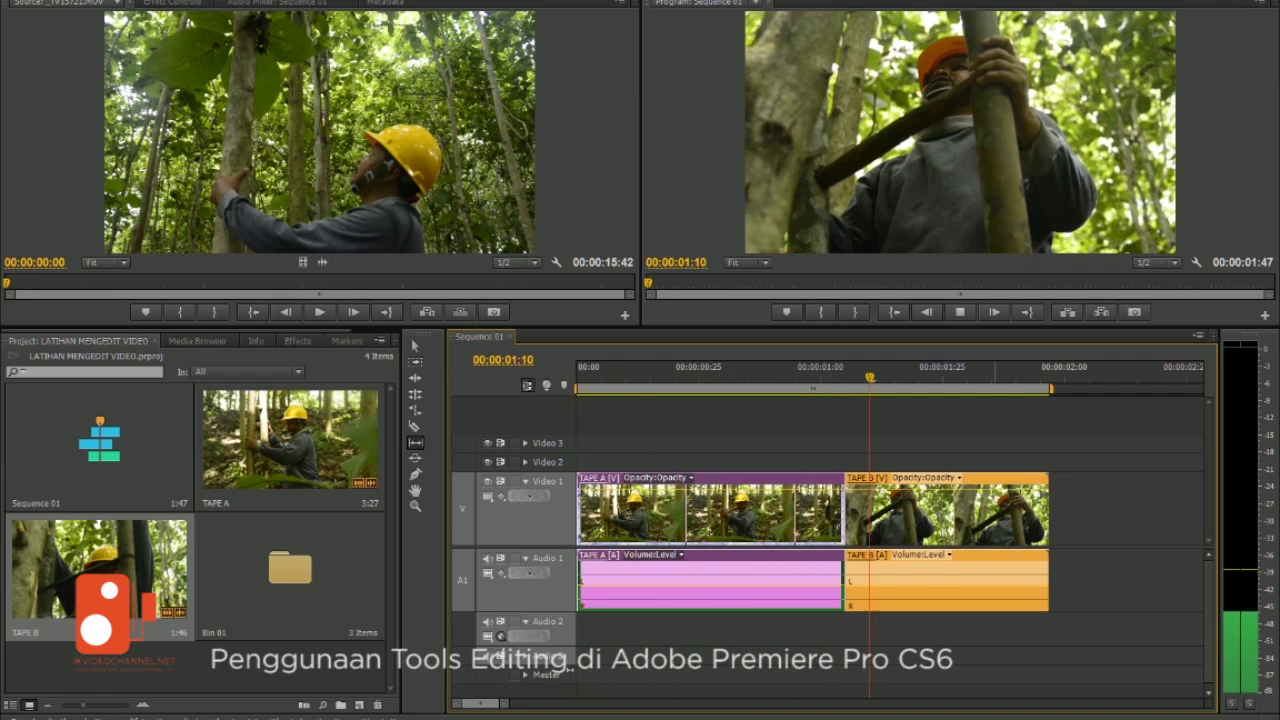
key(space)
Slip TAPE B's footage with a fine-tuned offset and play from about 00:00:00:48
click(946, 510)
drag(848, 556, 852, 556)
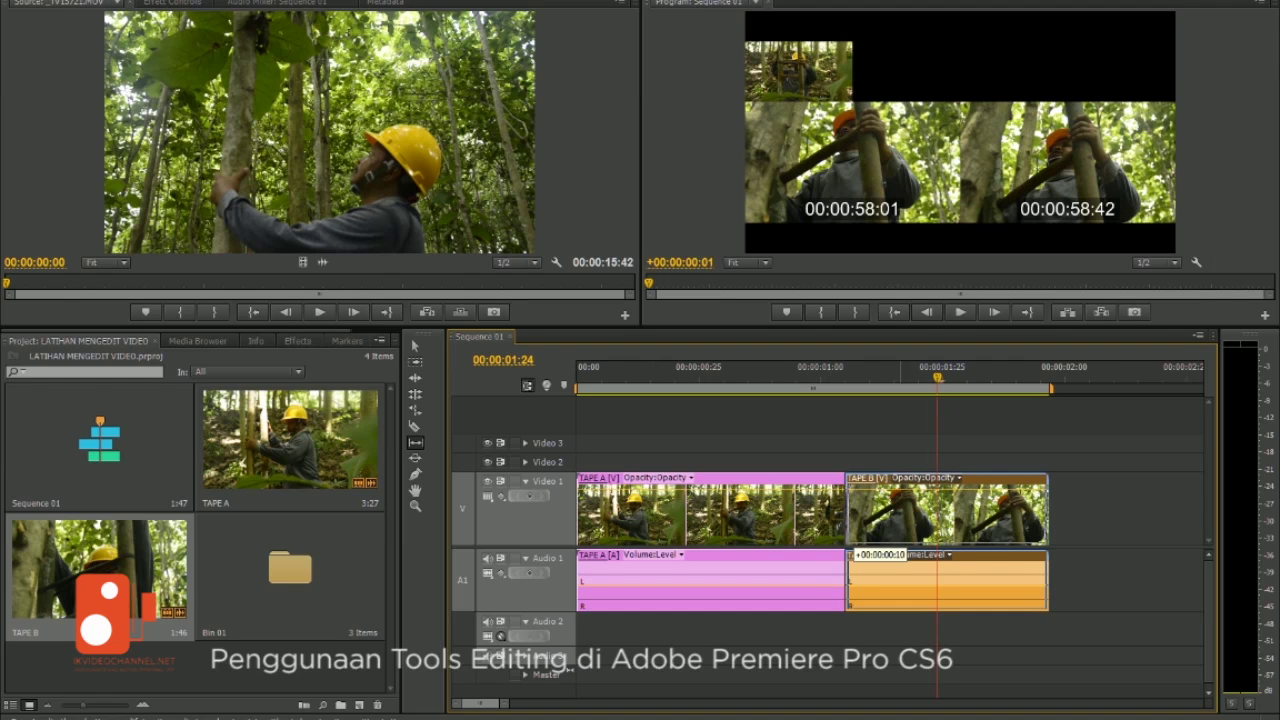
drag(850, 556, 846, 556)
click(811, 372)
key(space)
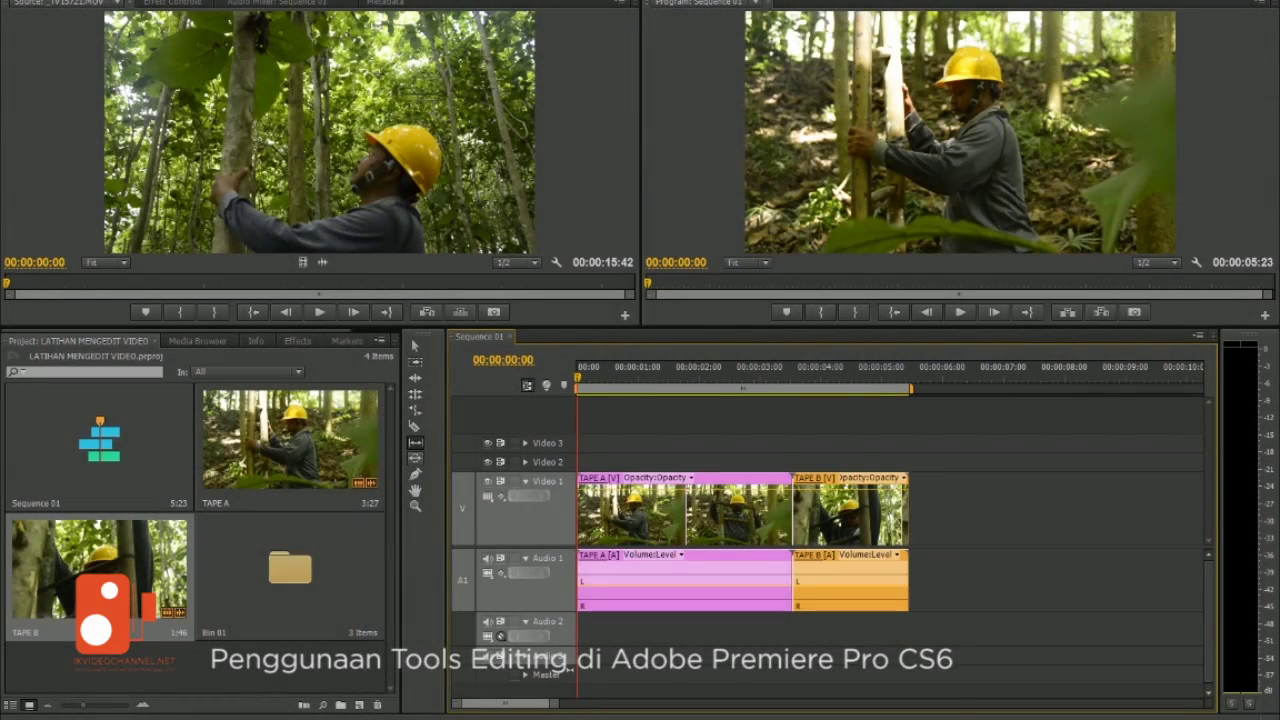
click(415, 458)
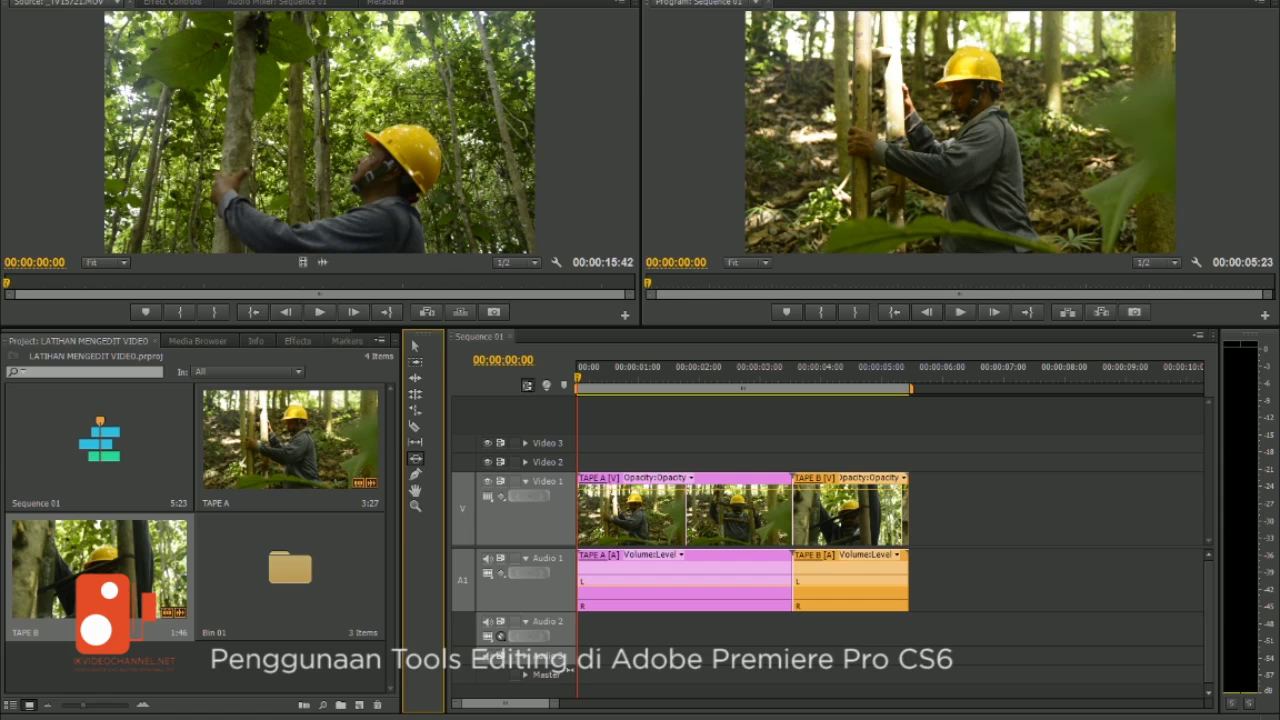
drag(858, 510, 796, 540)
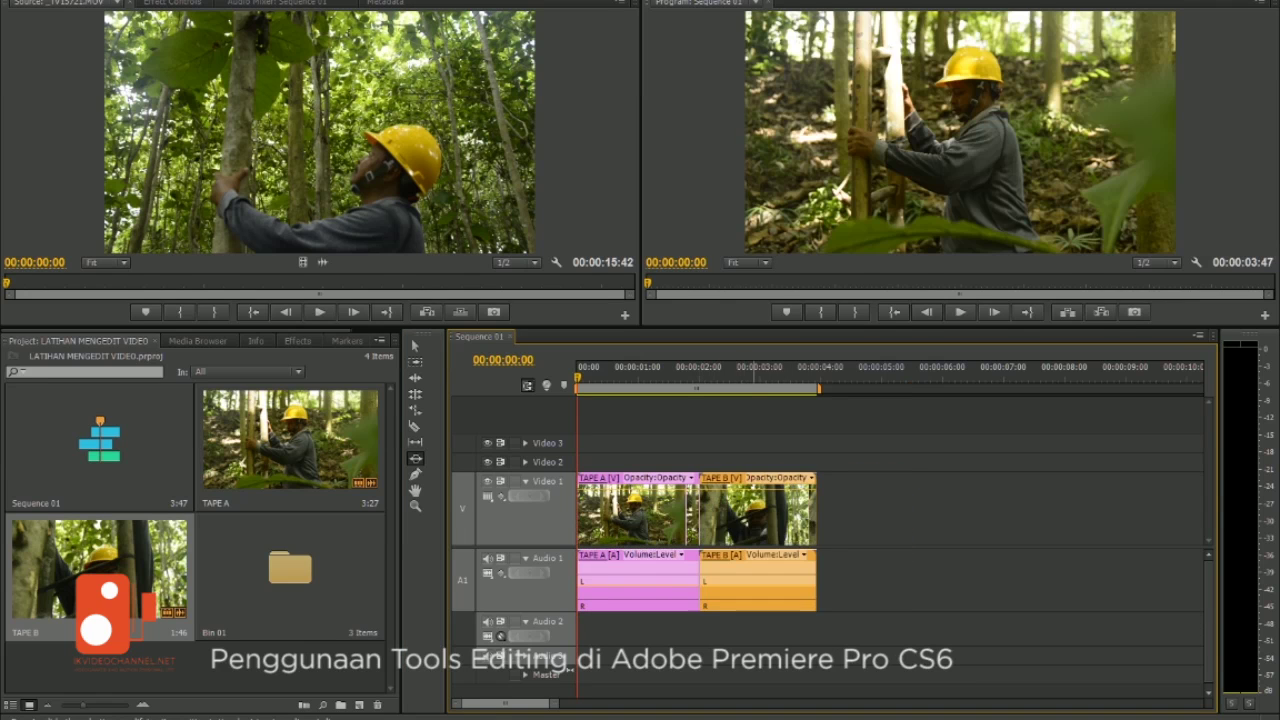
key(space)
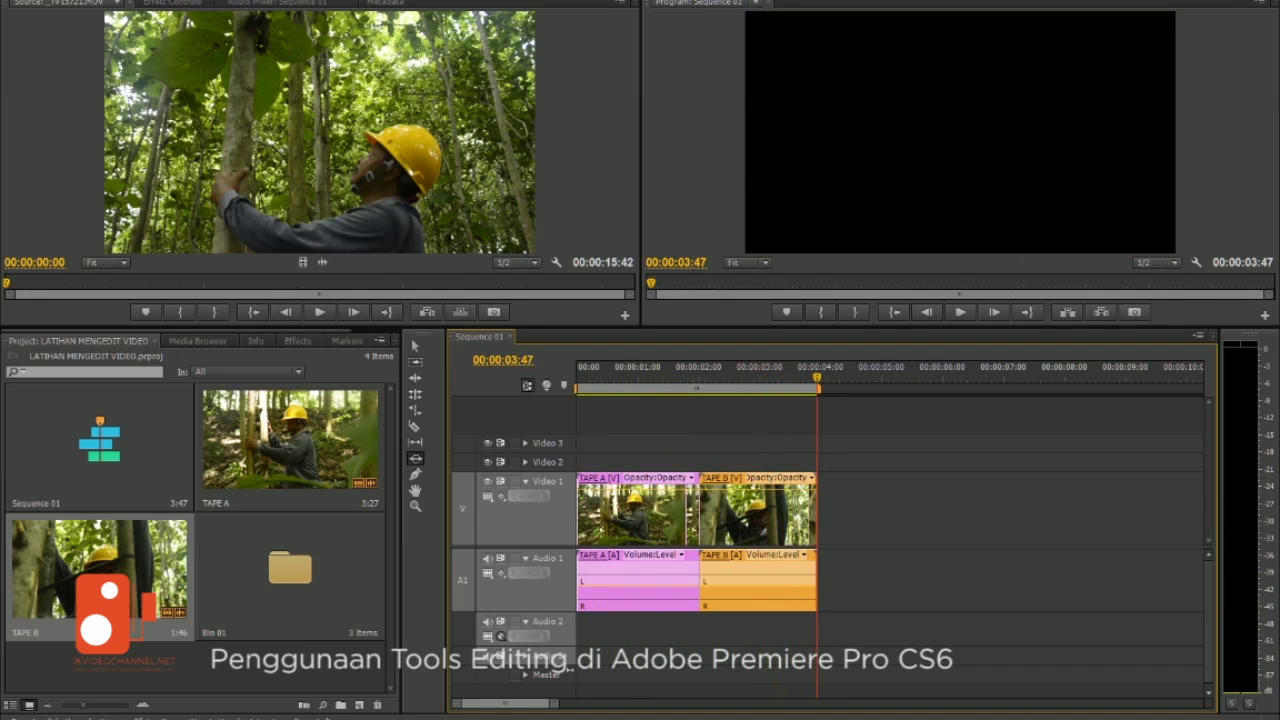
drag(645, 548, 697, 550)
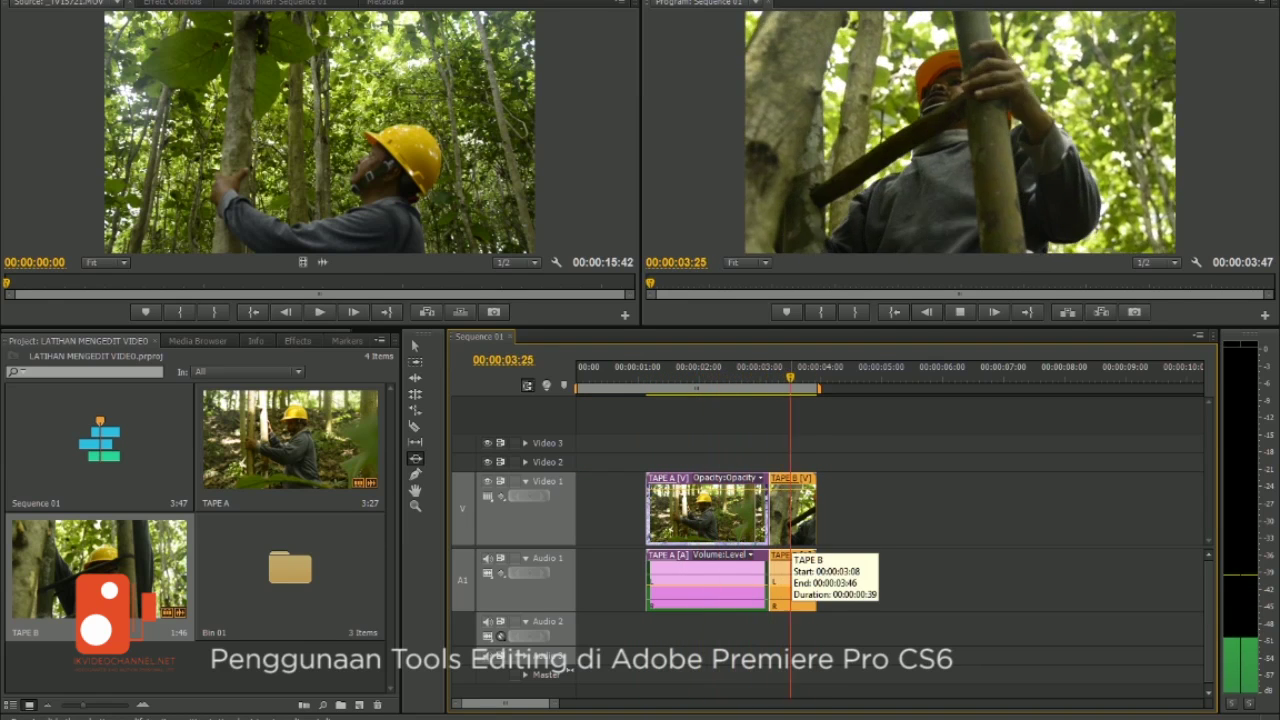
drag(705, 510, 636, 510)
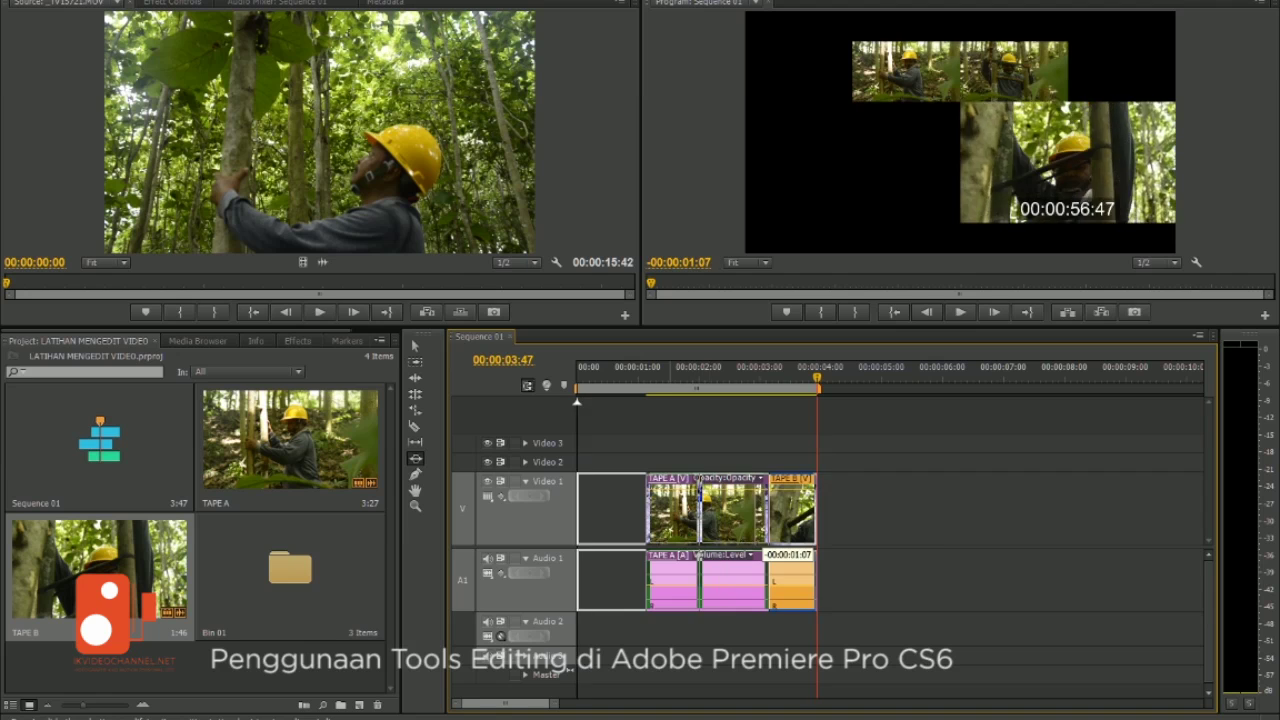
mouse_move(716, 555)
mouse_down()
mouse_move(740, 556)
mouse_move(714, 556)
mouse_up()
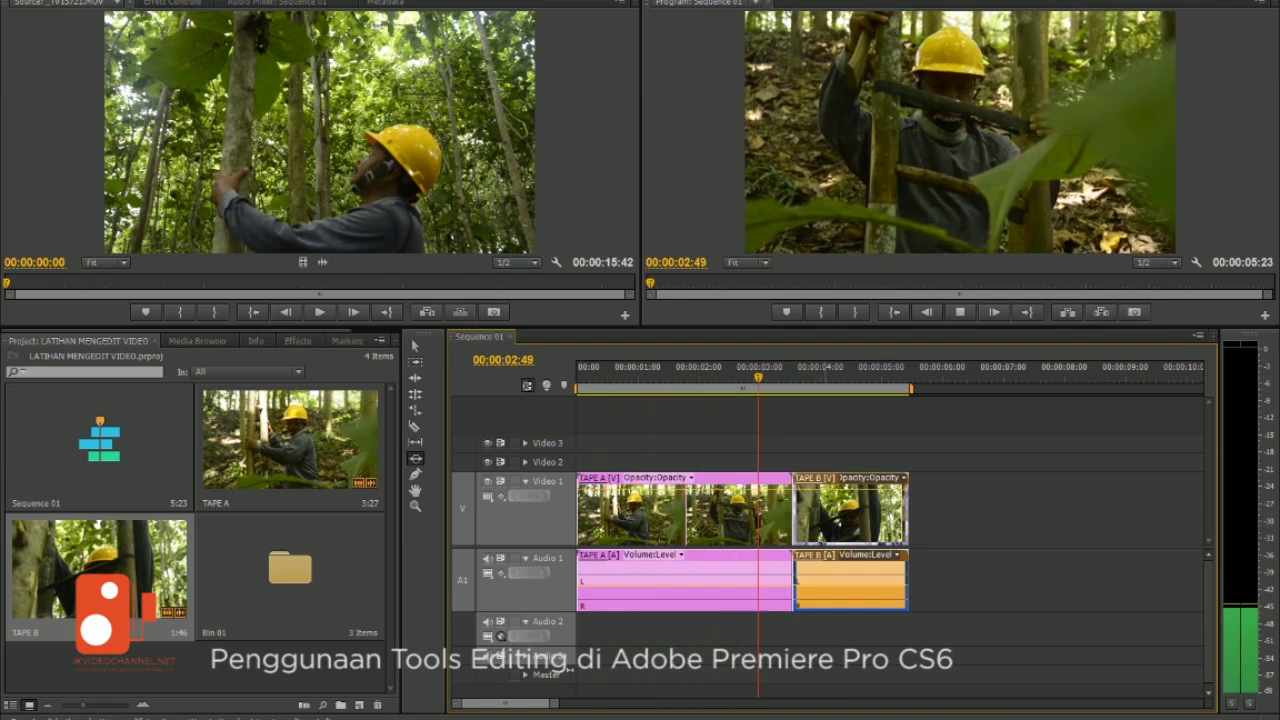
drag(836, 565, 730, 565)
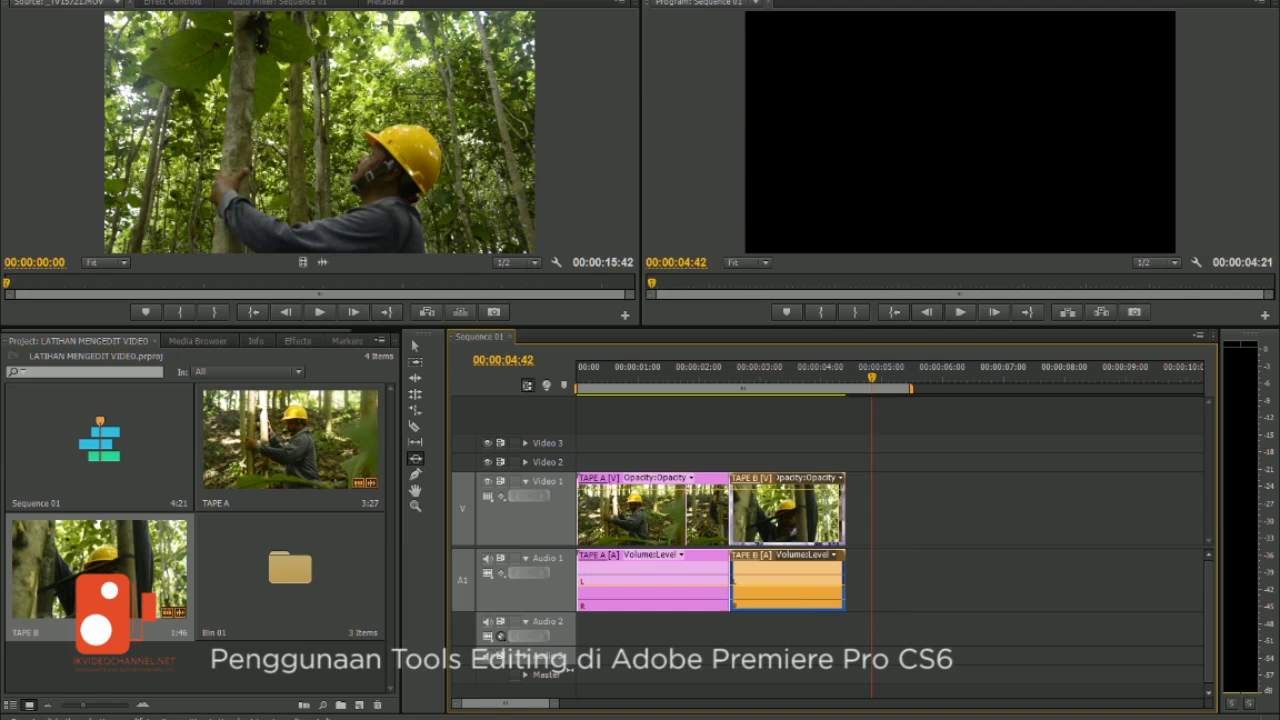
key(space)
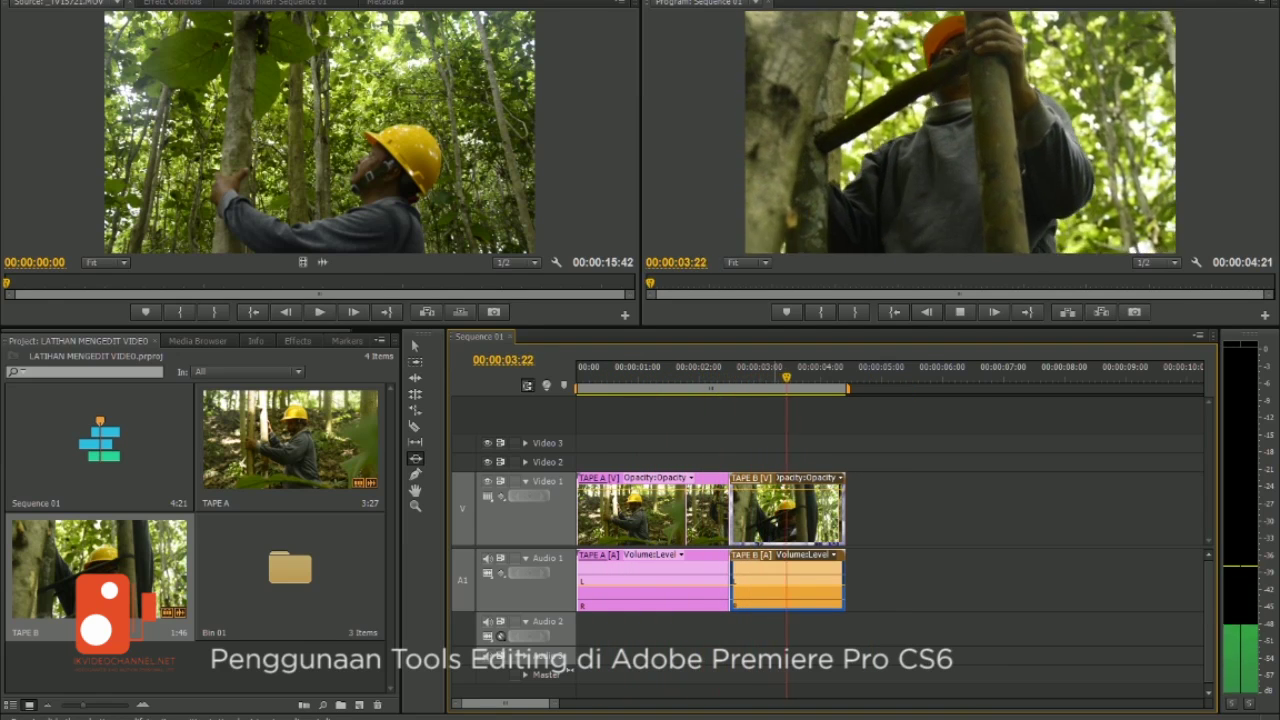
key(space)
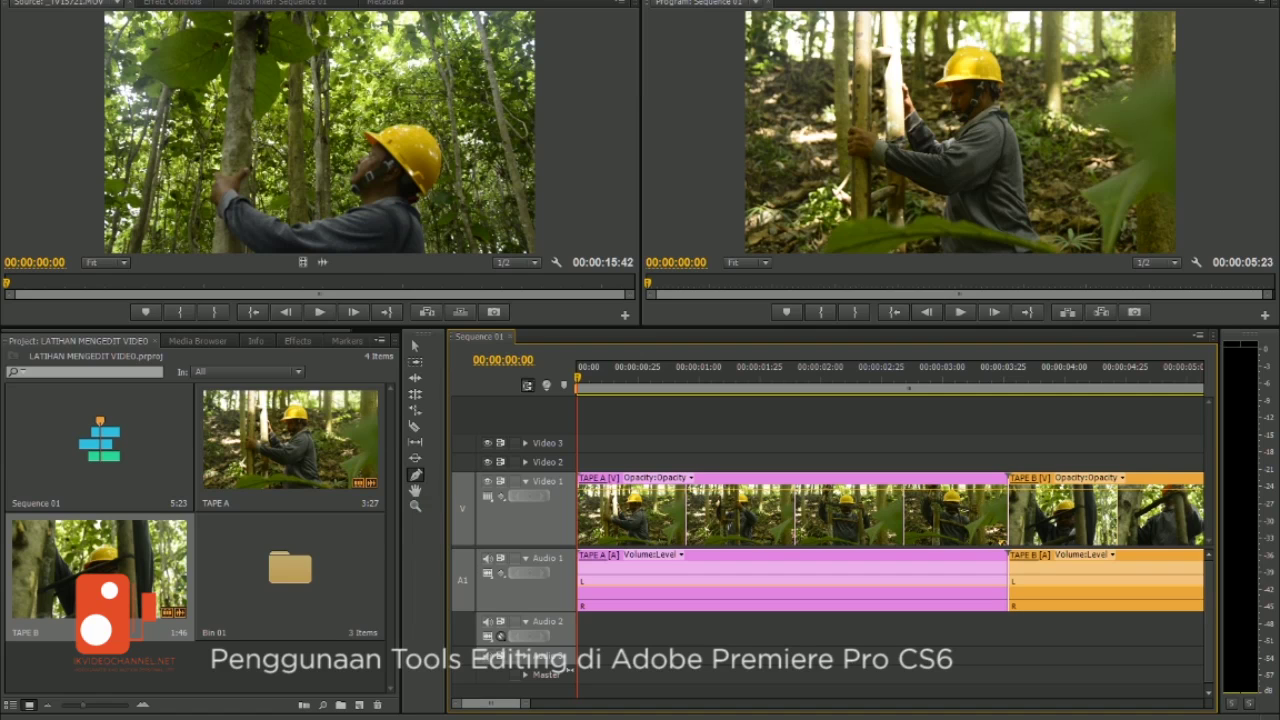
Switch TAPE A's timeline display from Opacity:Opacity to Motion > Scale
click(640, 510)
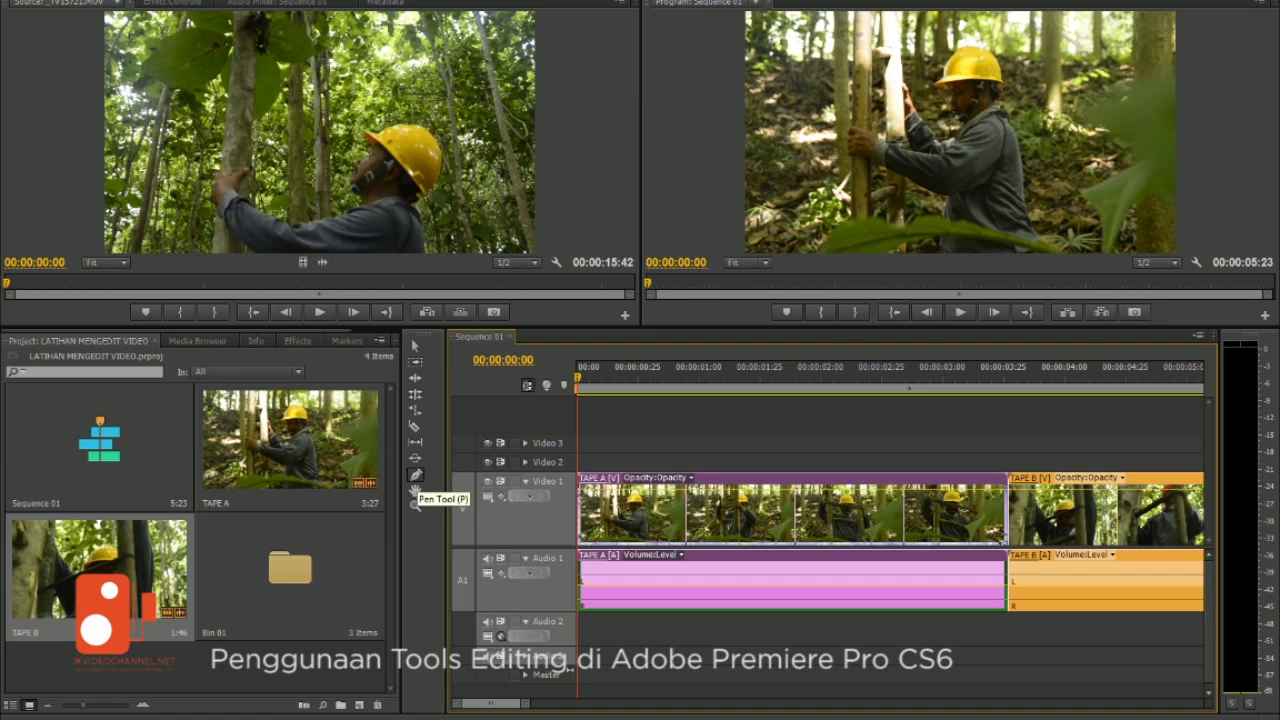
click(655, 477)
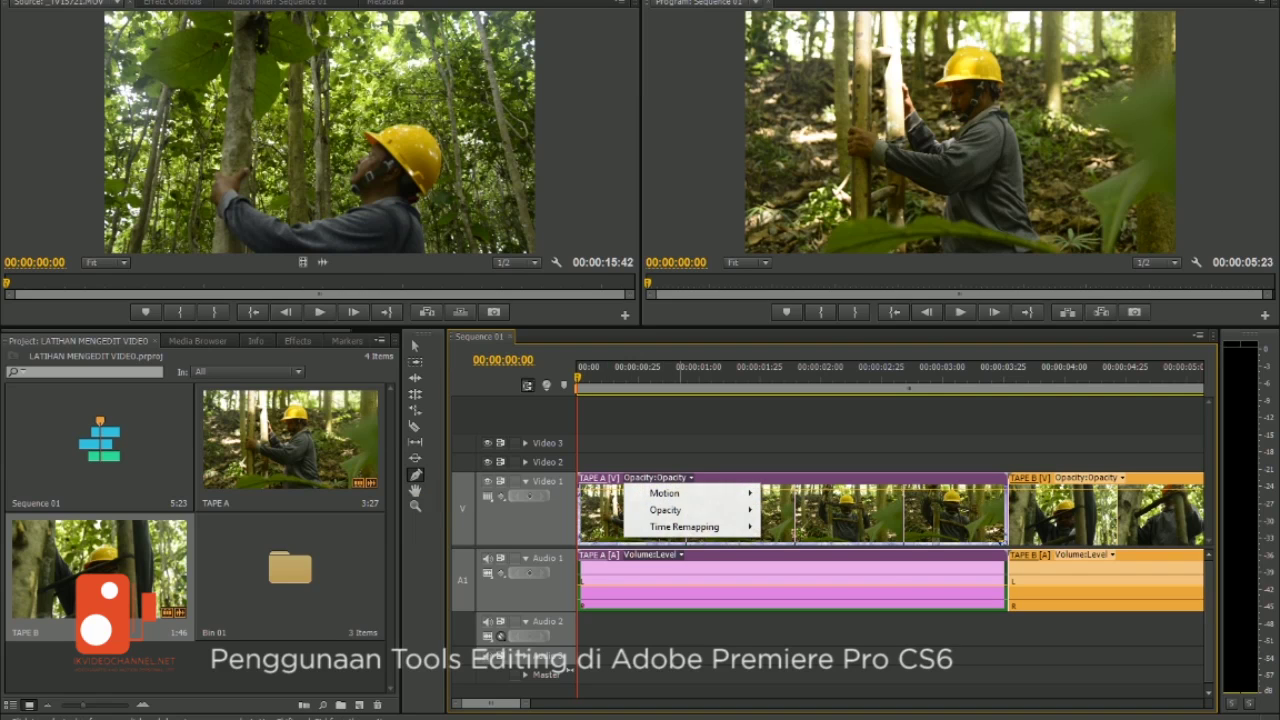
mouse_move(690, 493)
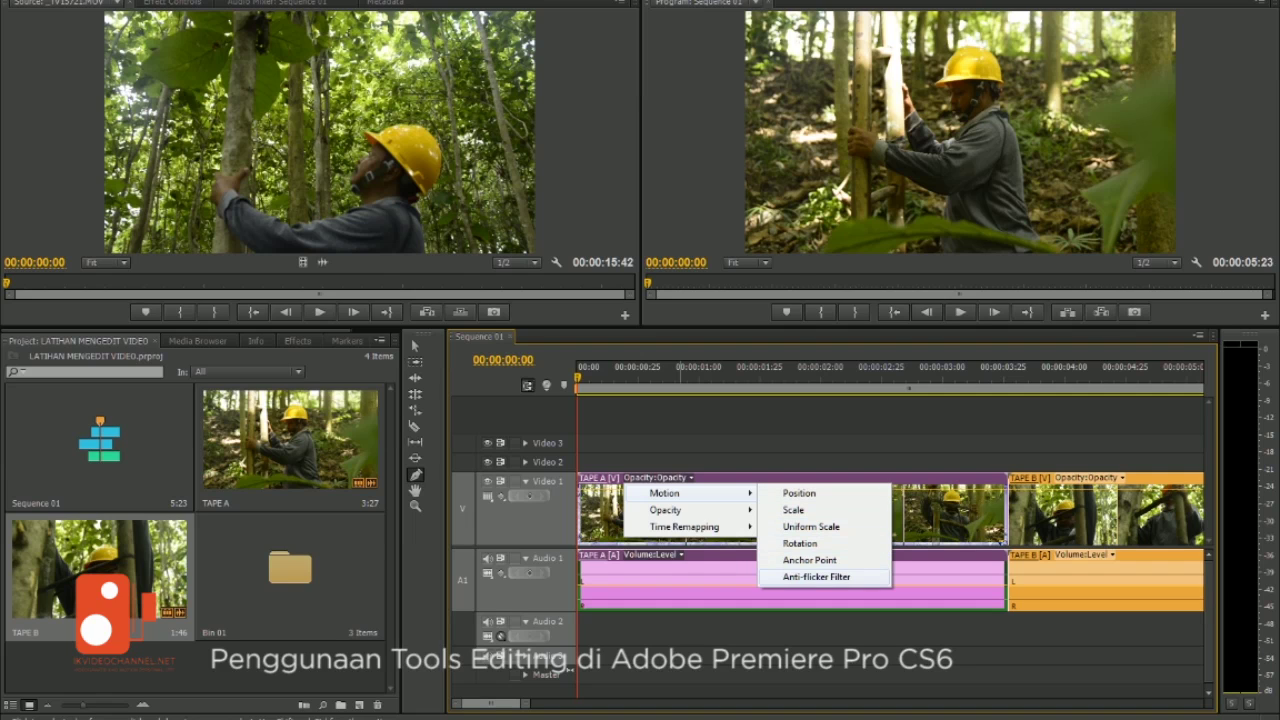
mouse_move(665, 510)
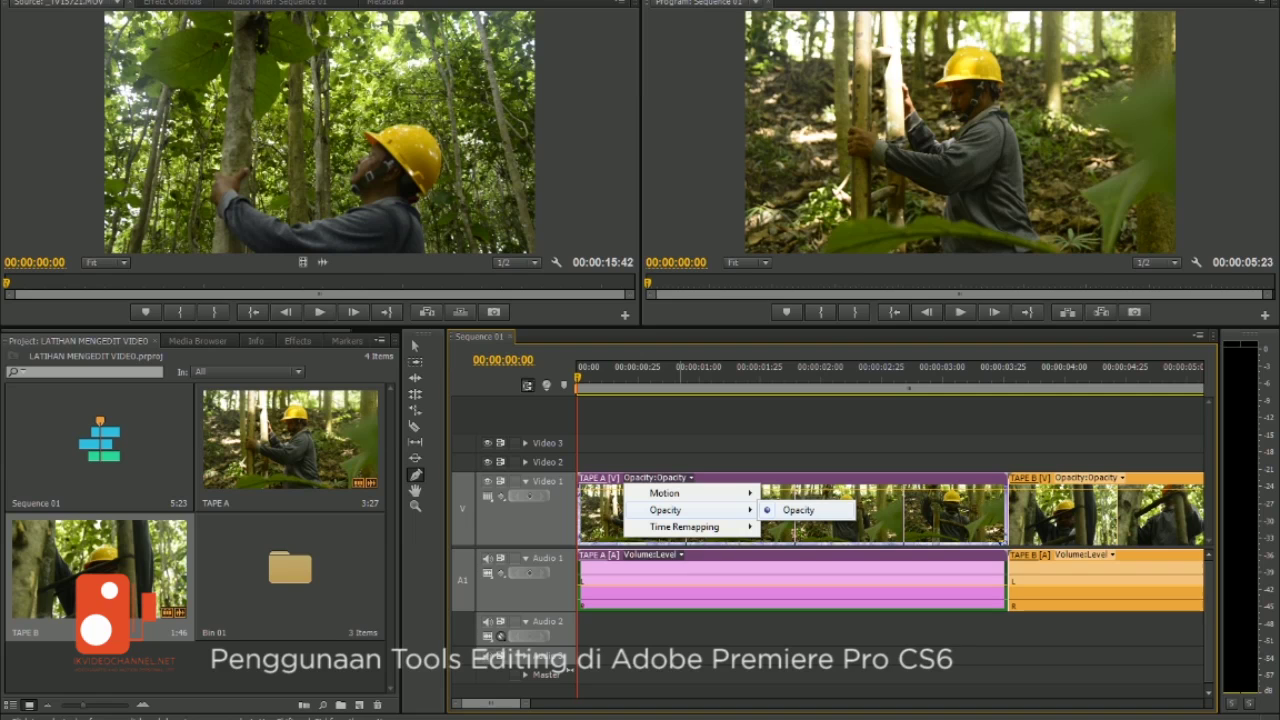
mouse_move(690, 527)
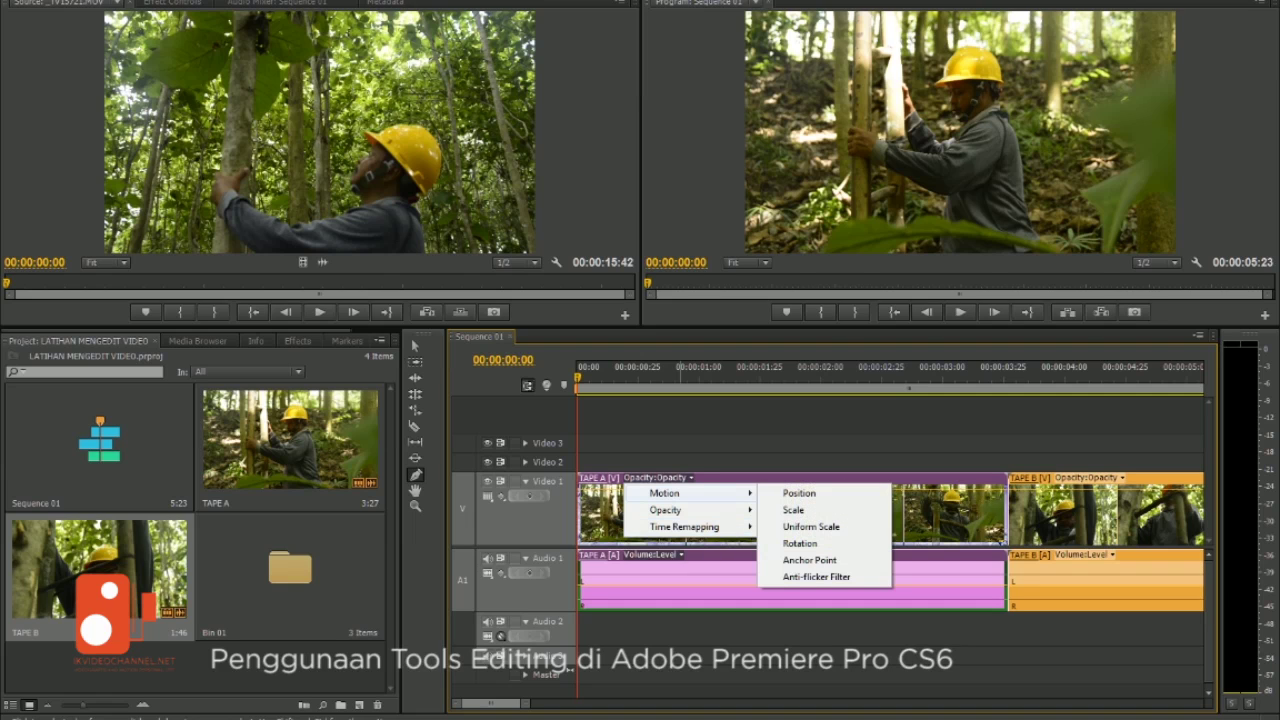
click(793, 510)
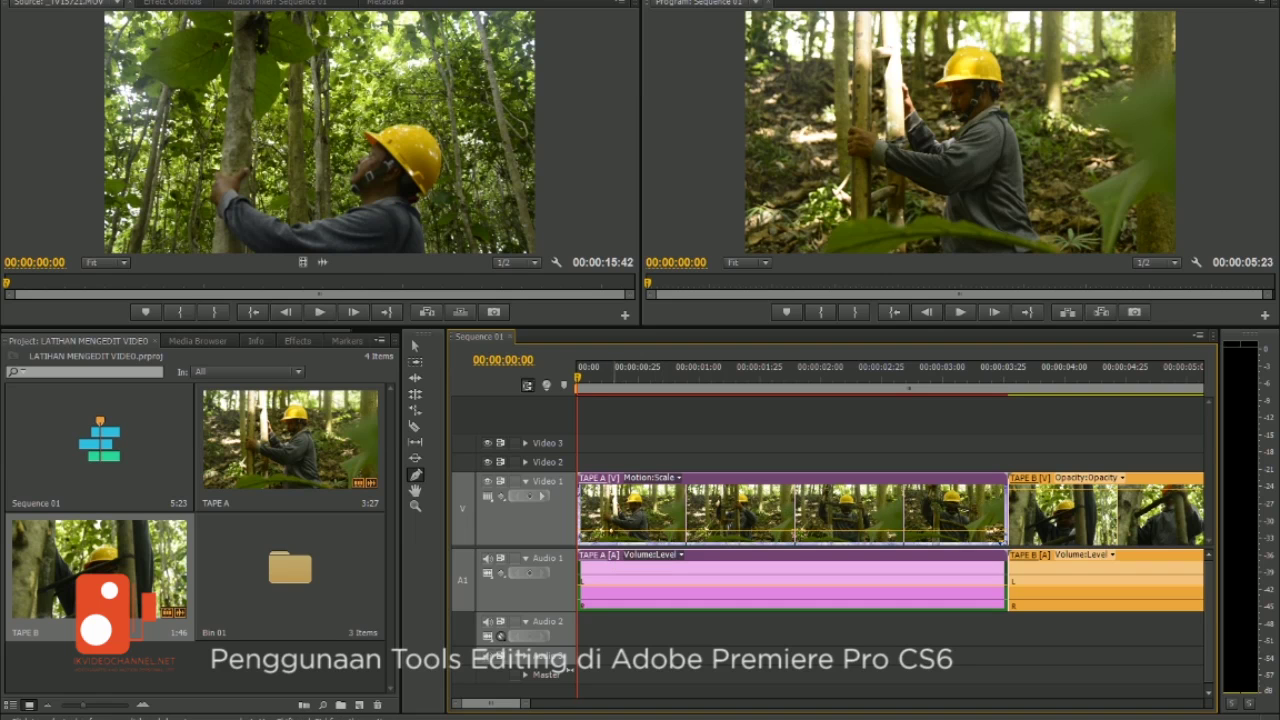
Adjust TAPE A's Scale keyframes, raising one to 220 and lowering another from 100 to 0
key(space)
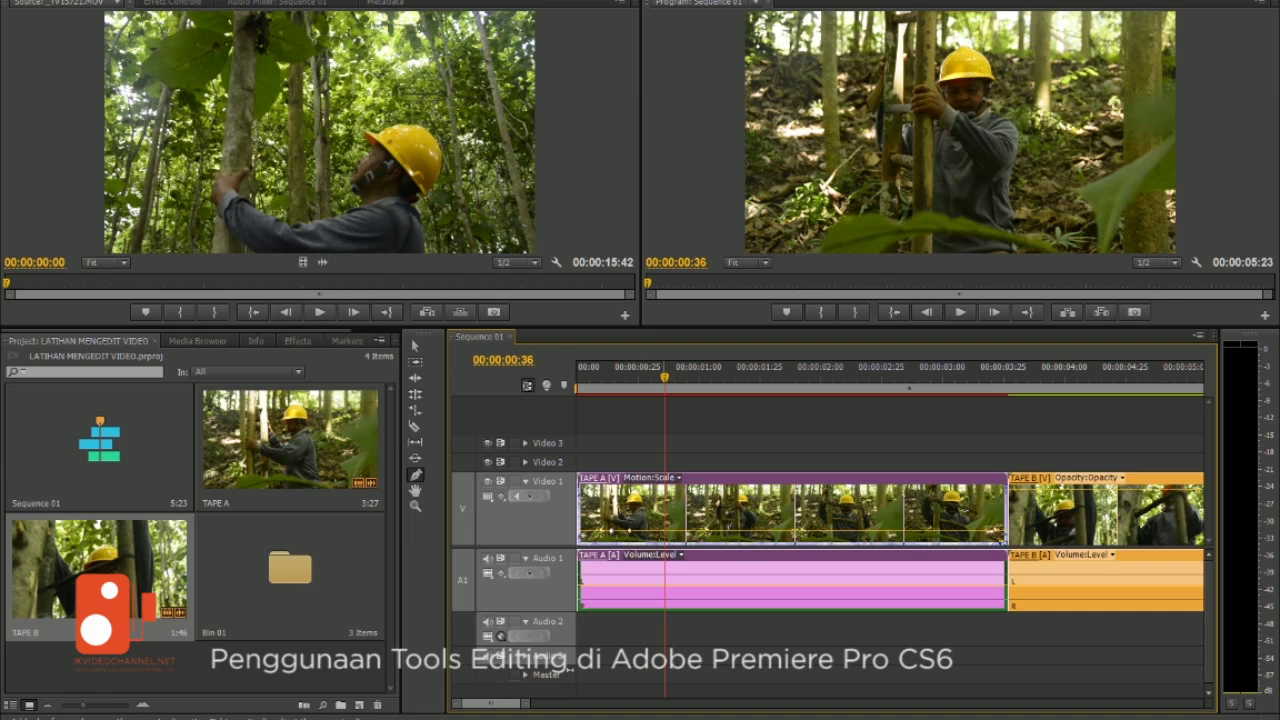
drag(630, 530, 630, 522)
key(space)
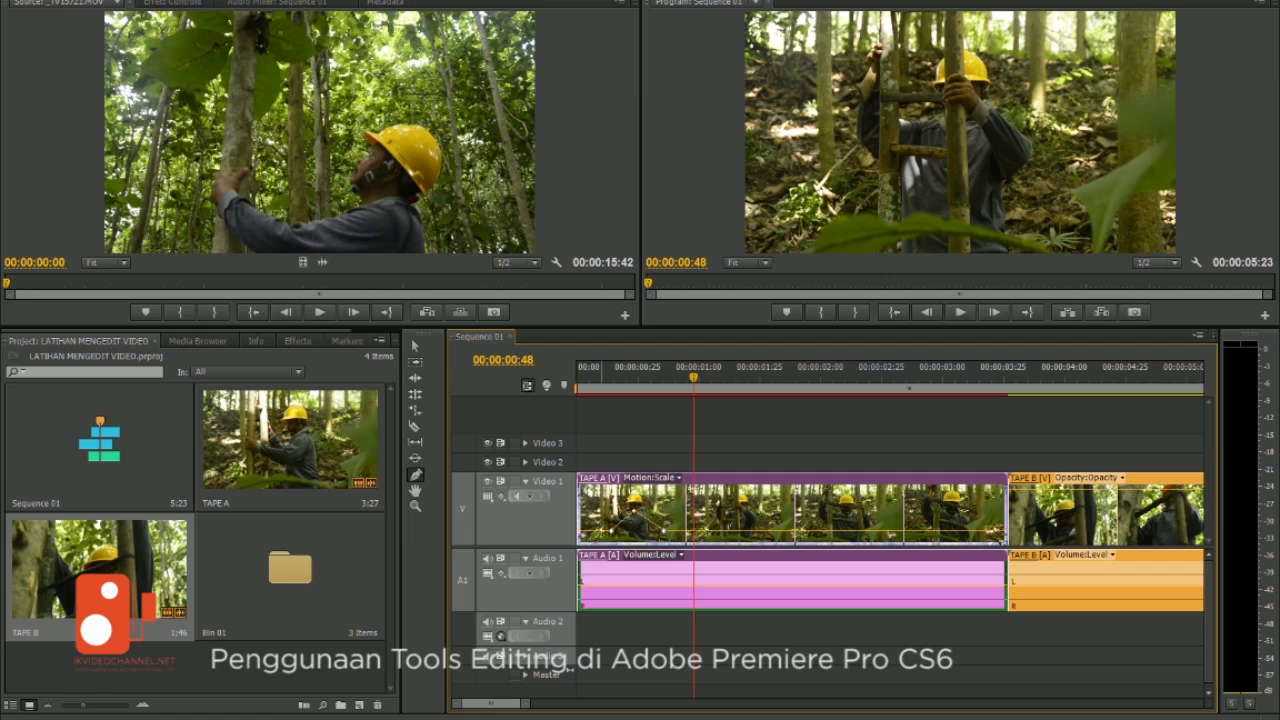
key(Home)
key(space)
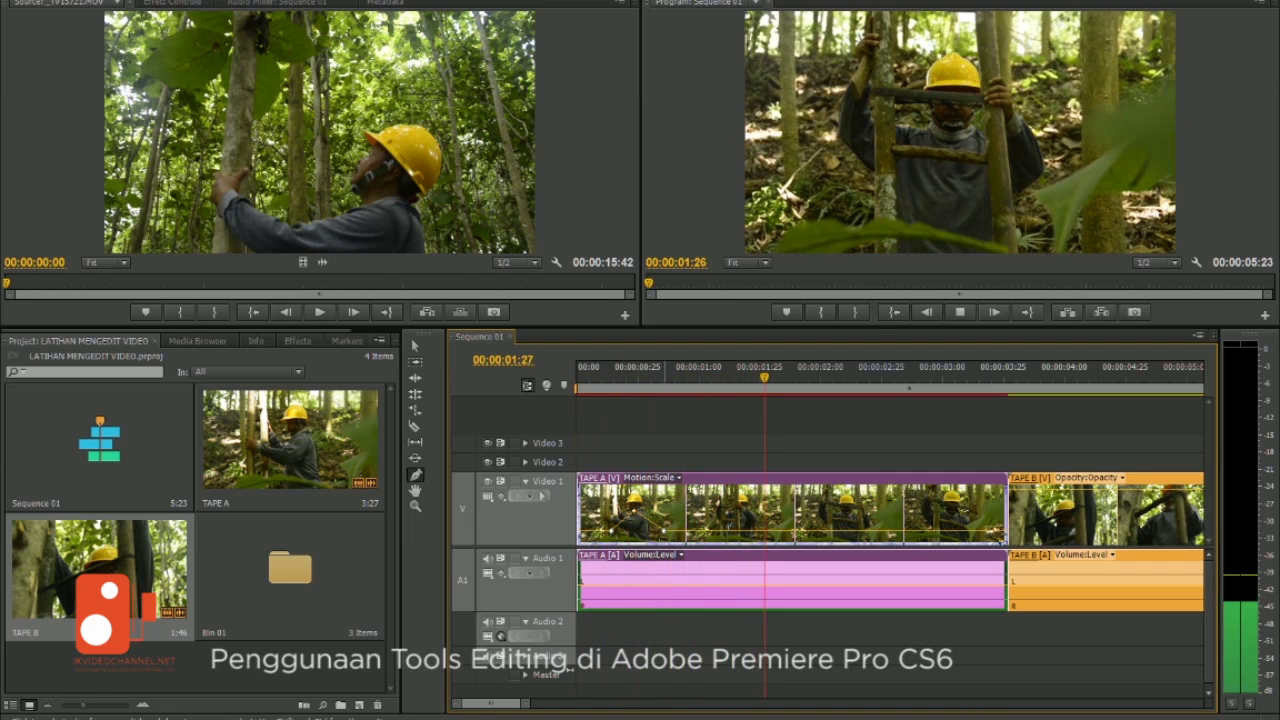
key(space)
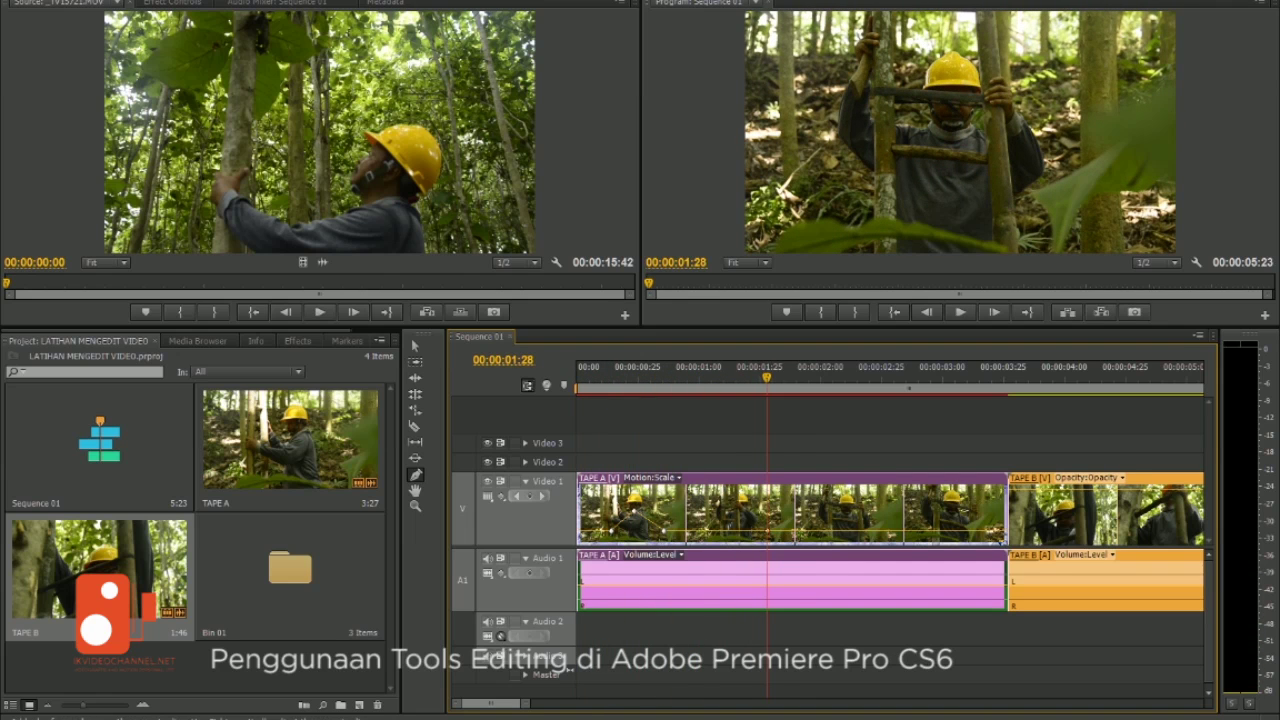
key(space)
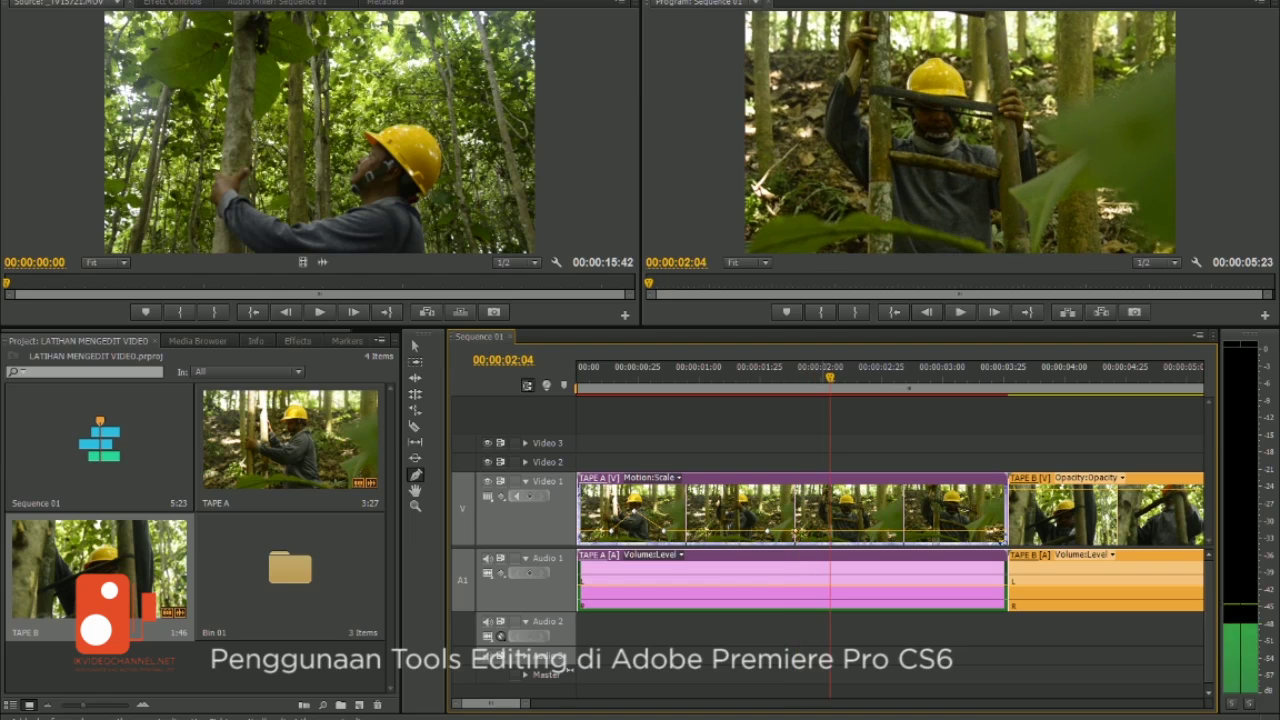
drag(800, 538, 800, 546)
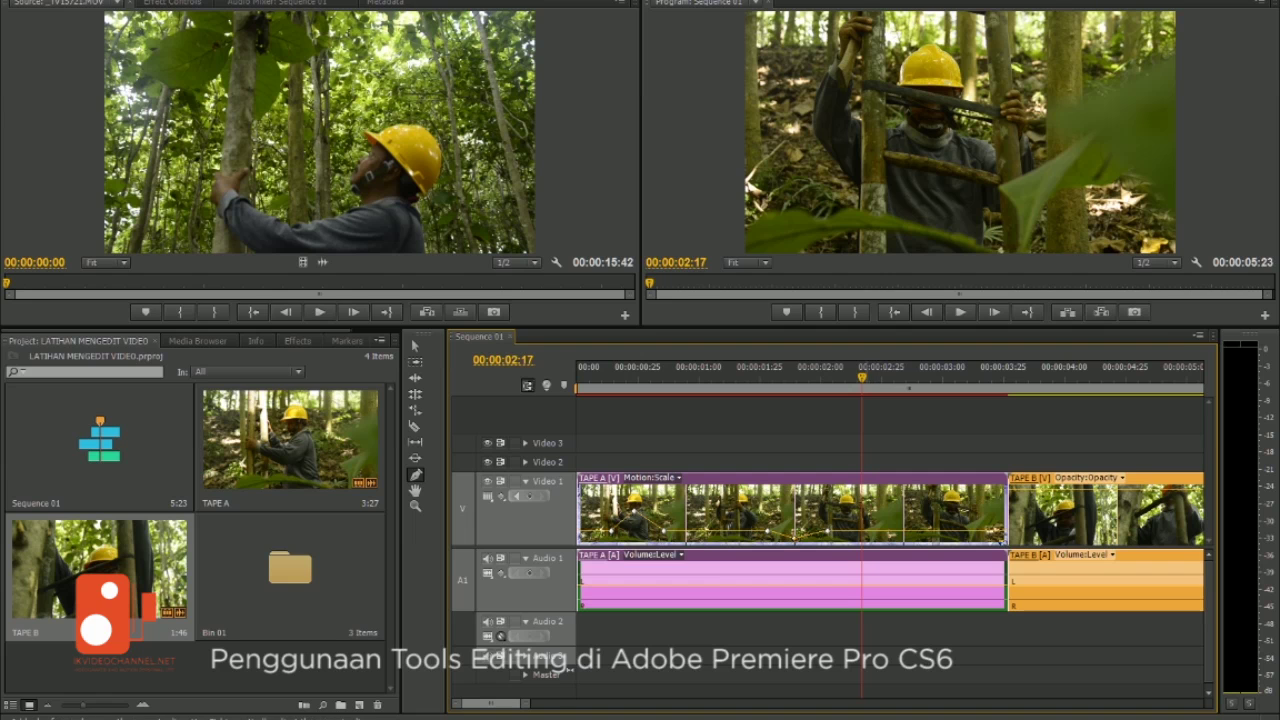
key(space)
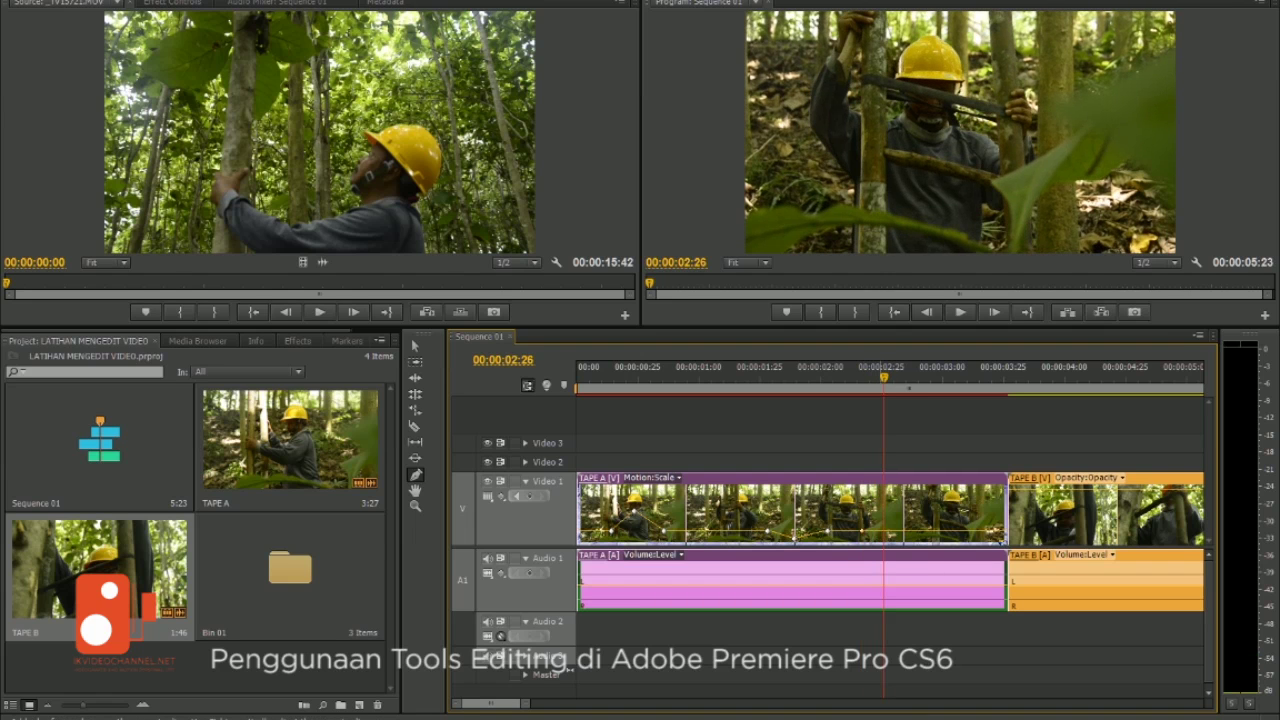
Add a TAPE A Scale keyframe near 00:00:02:27 raised to about 349 and replay
click(884, 530)
drag(884, 500, 884, 495)
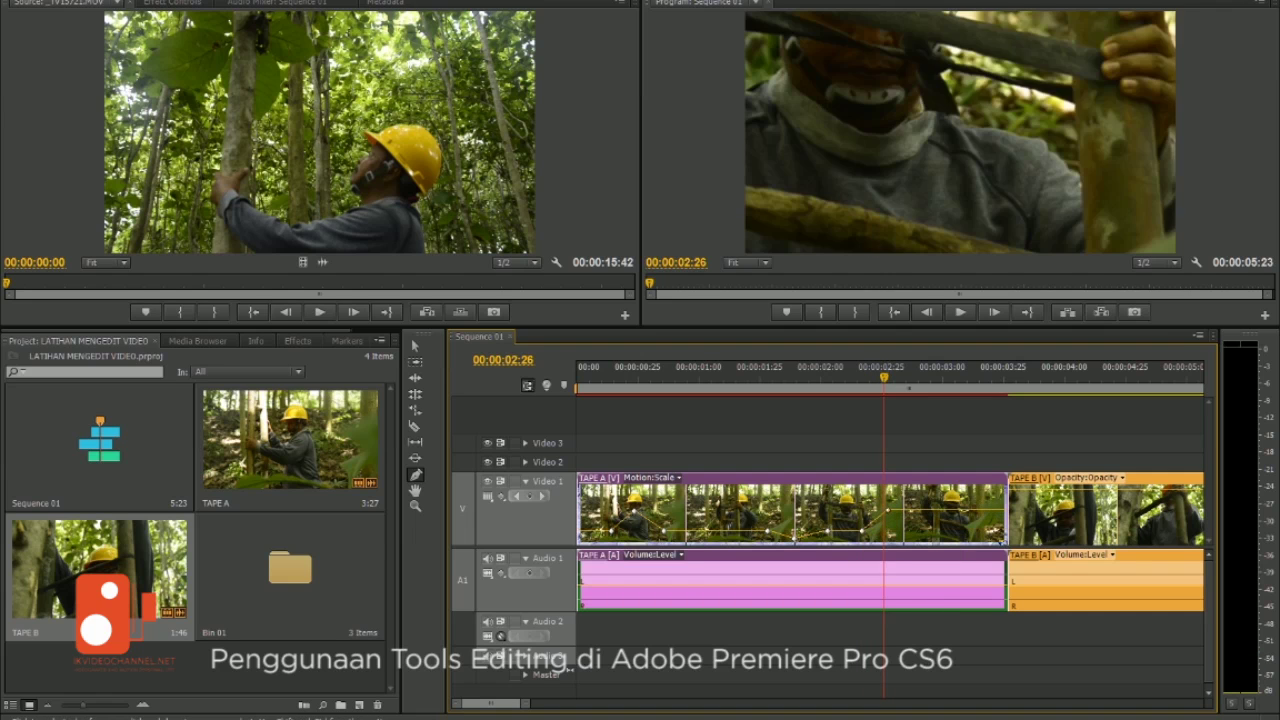
key(space)
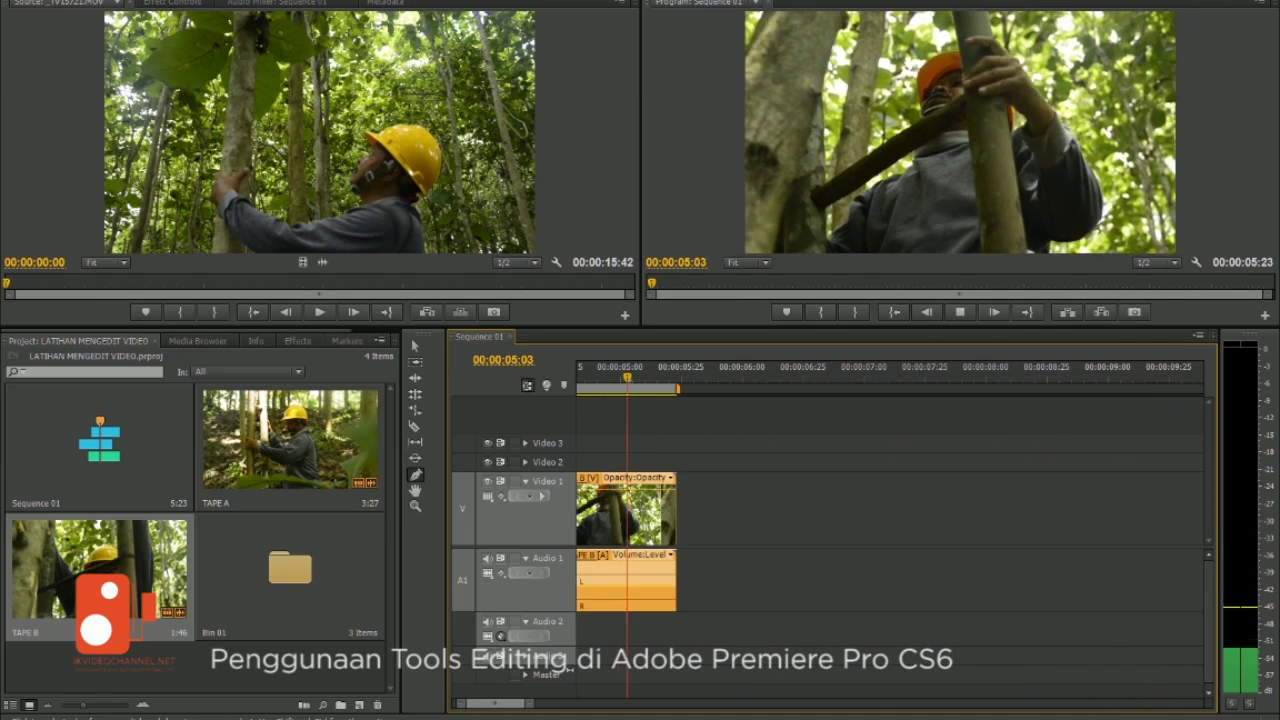
key(minus)
key(minus)
key(space)
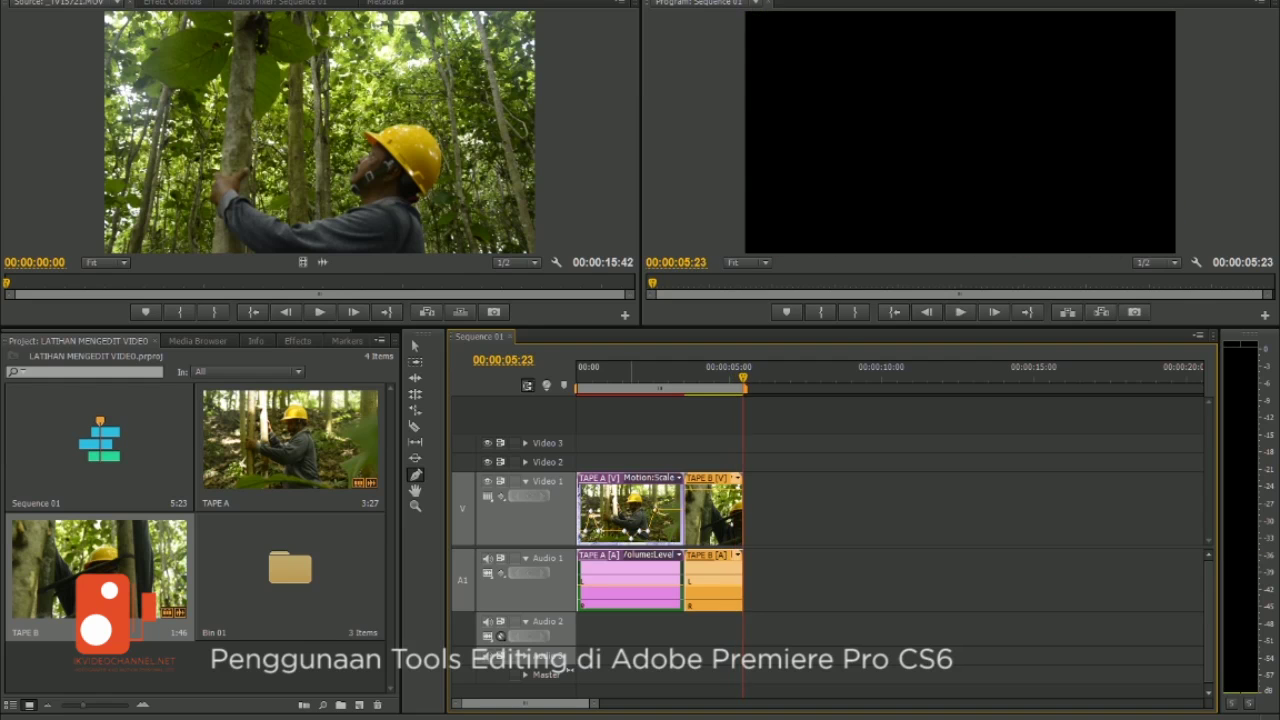
key(equal)
key(equal)
Select the TAPE B clips and switch their keyframe display to Motion: Scale
key(Up)
key(space)
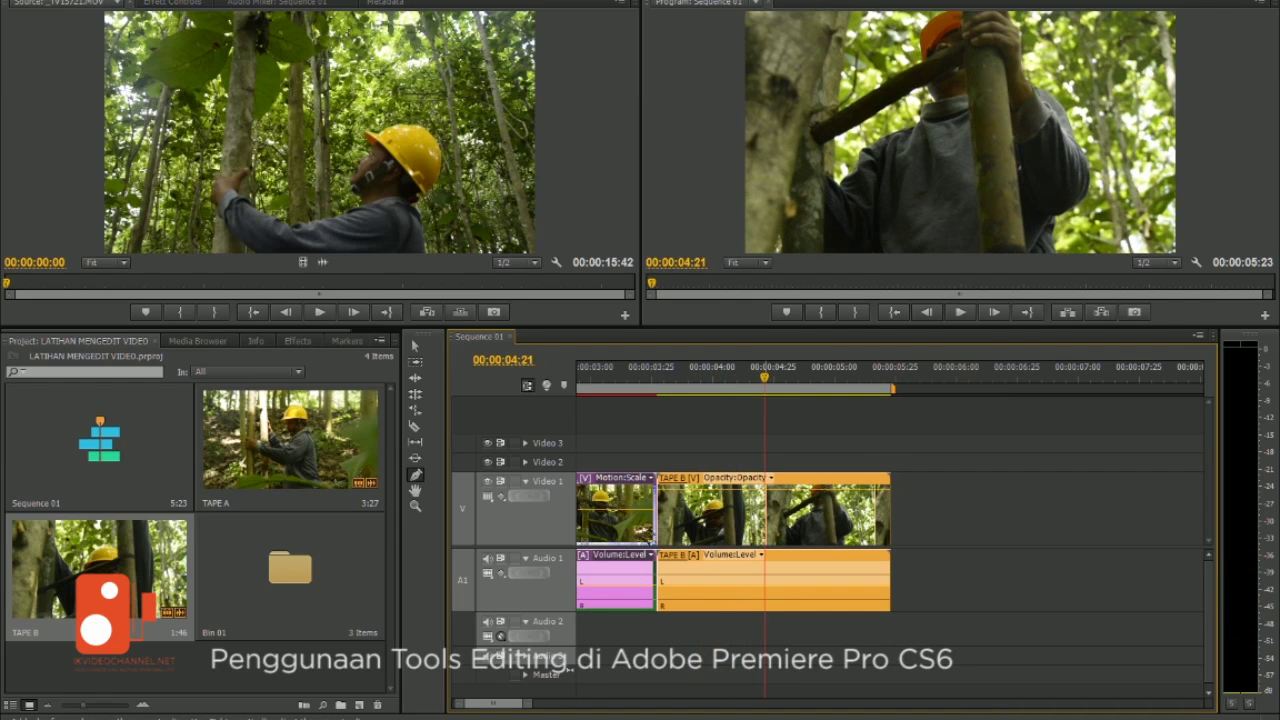
click(820, 515)
click(770, 477)
mouse_move(735, 491)
click(880, 507)
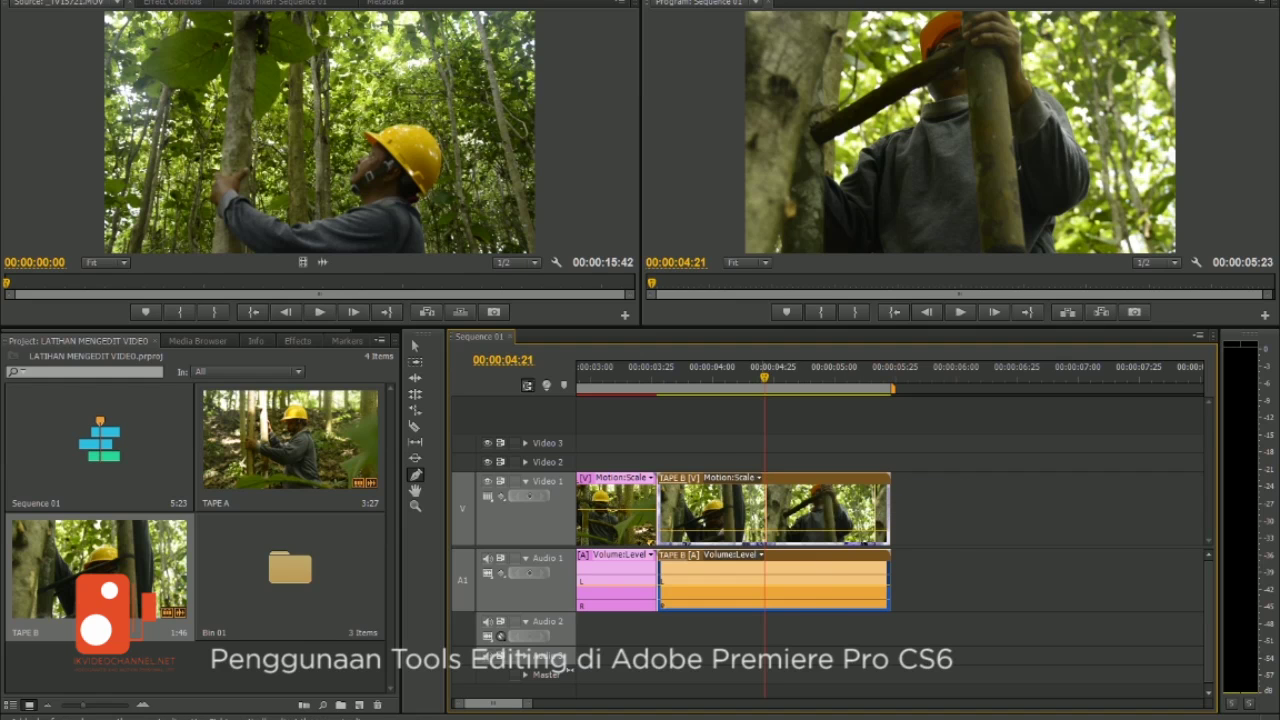
Play through TAPE B and the sequence to review, then zoom the timeline out
key(space)
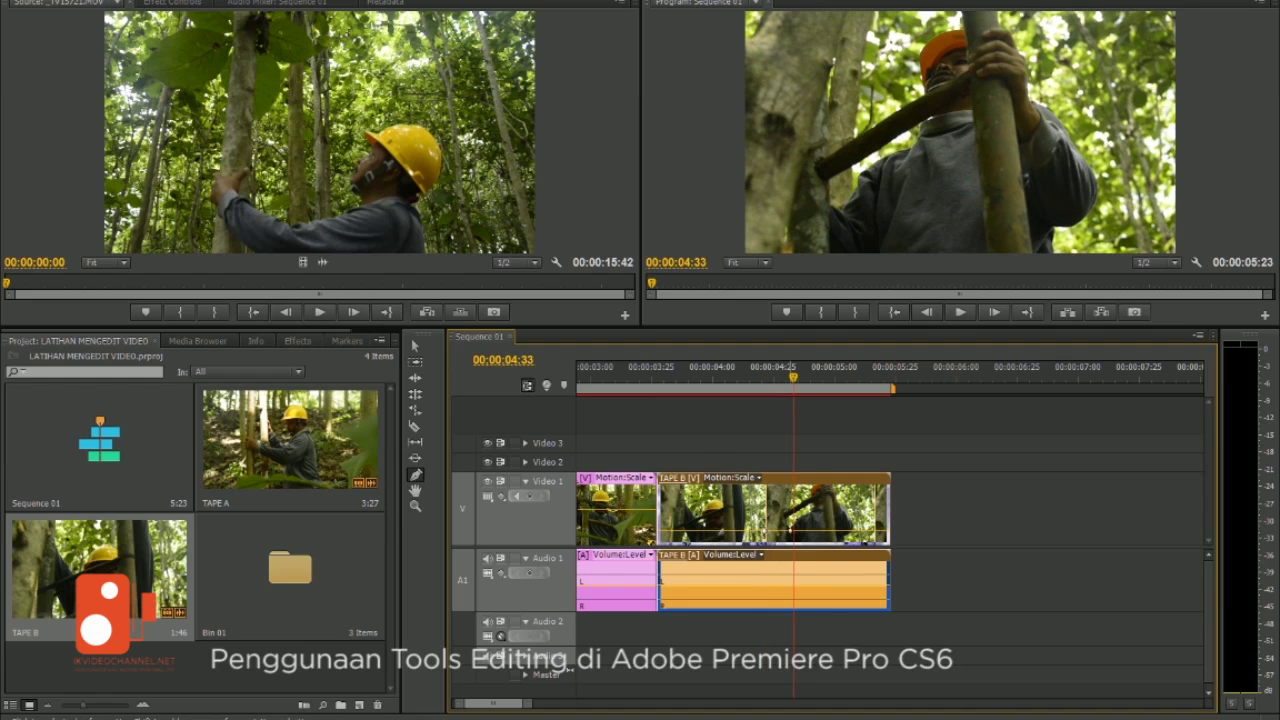
key(space)
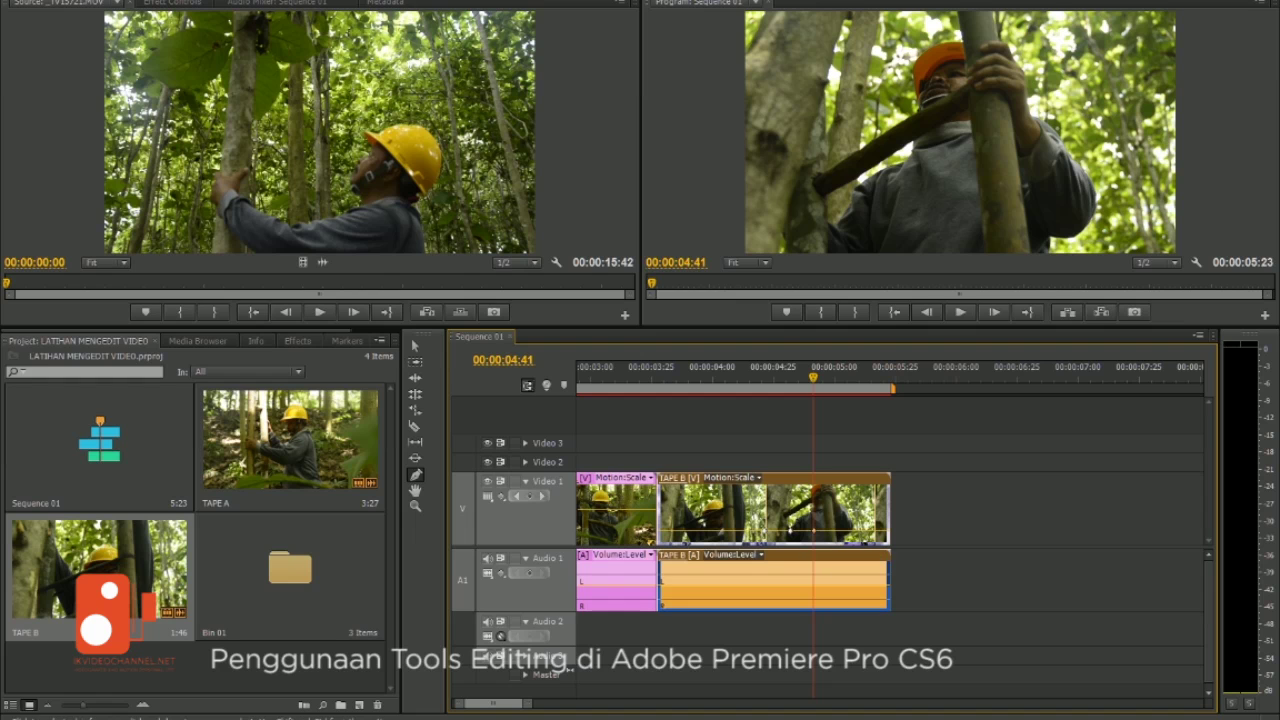
key(space)
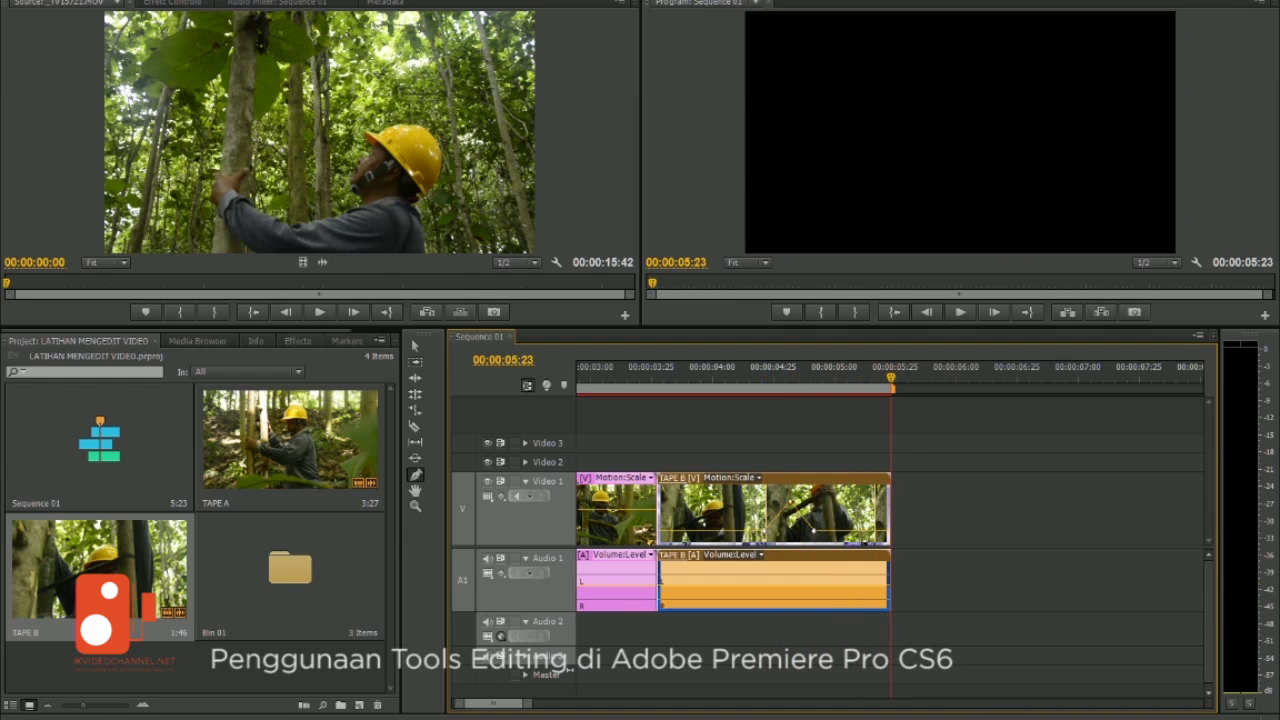
key(space)
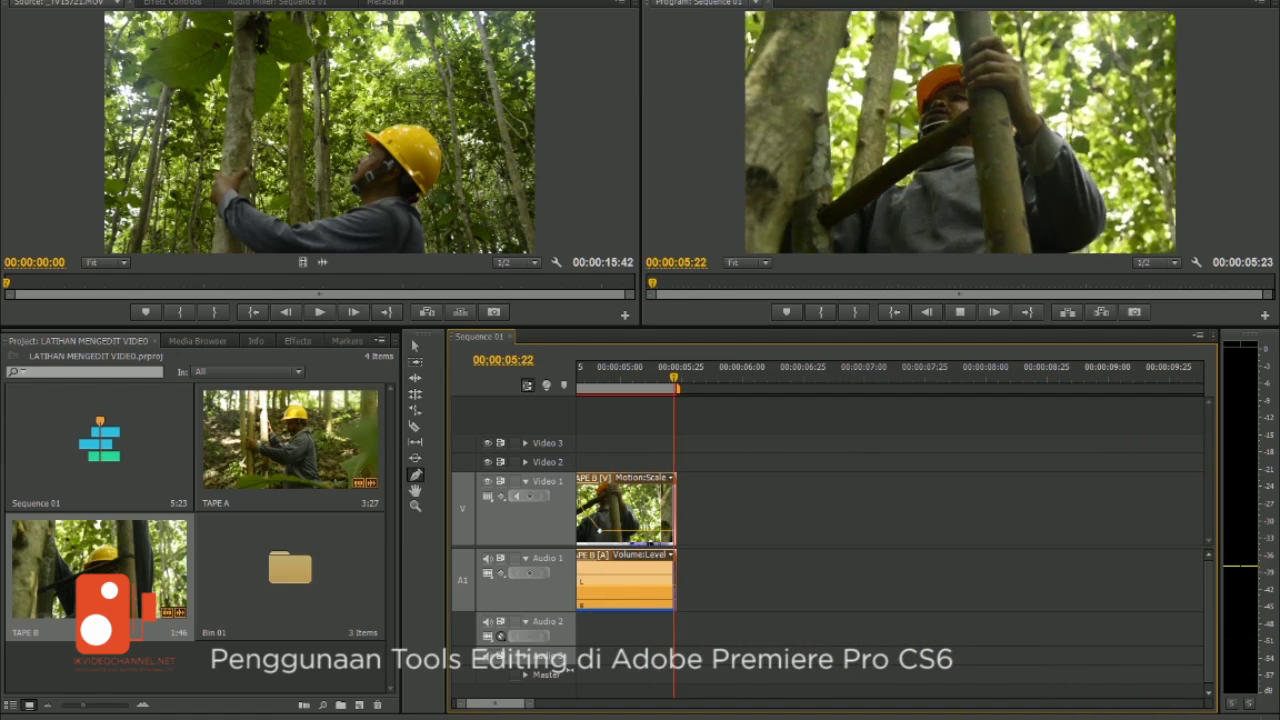
key(minus)
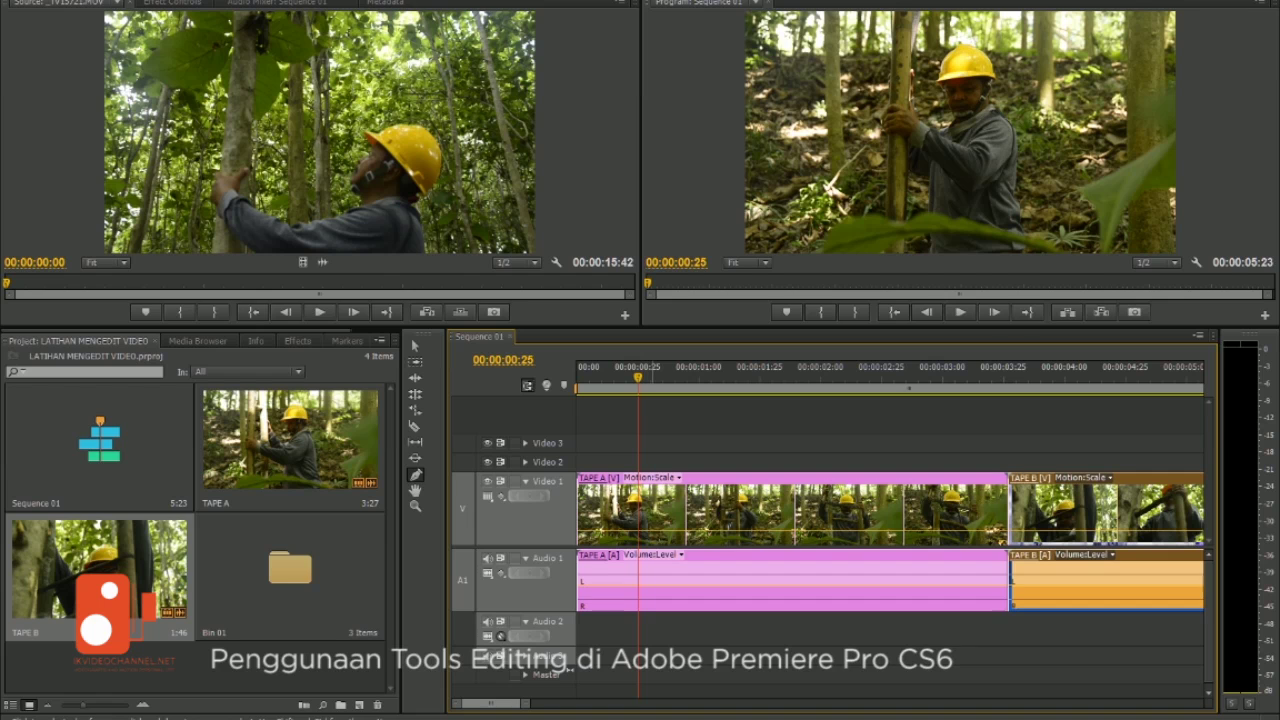
Show TAPE A's Motion: Rotation line and play the sequence from the start
click(678, 478)
mouse_move(690, 493)
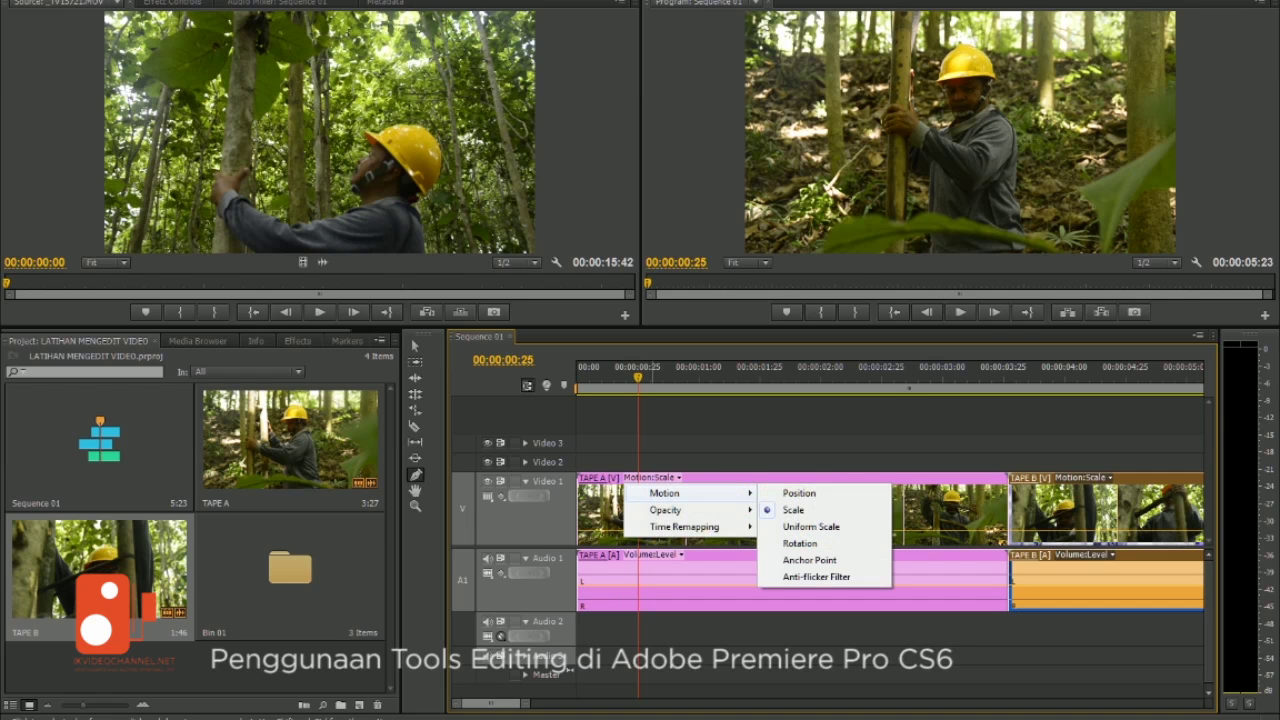
click(800, 543)
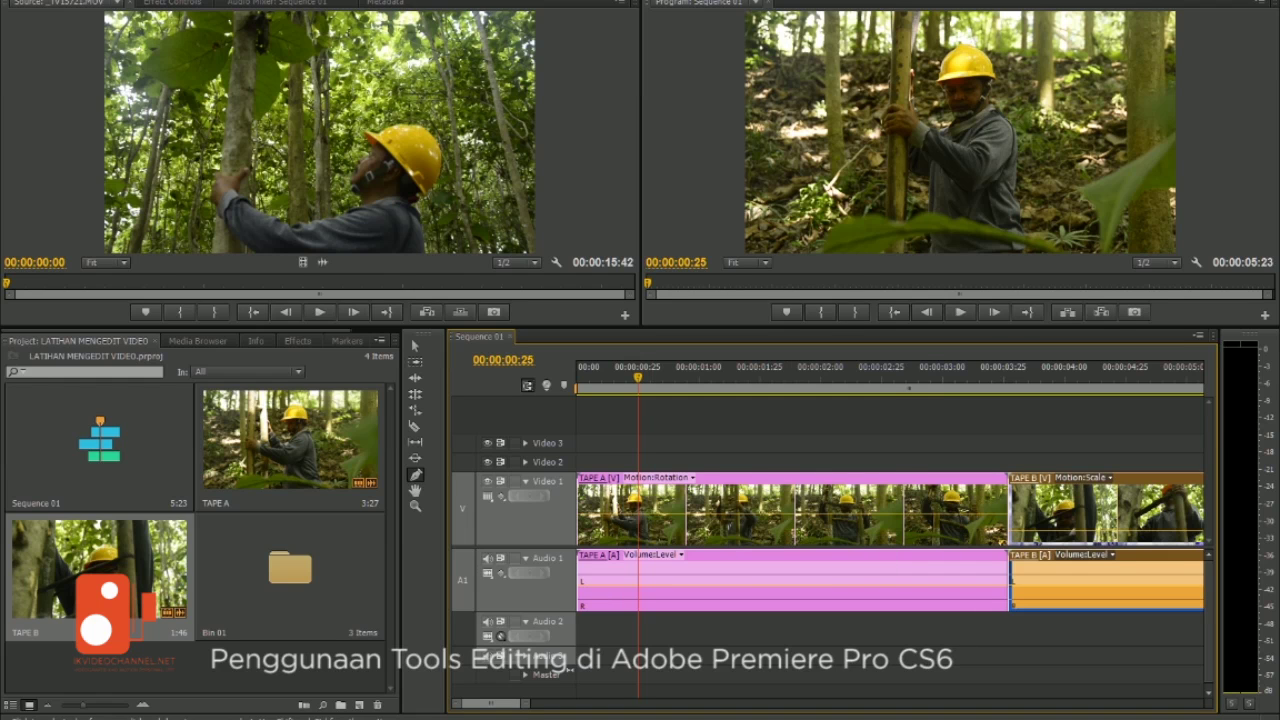
key(Home)
key(space)
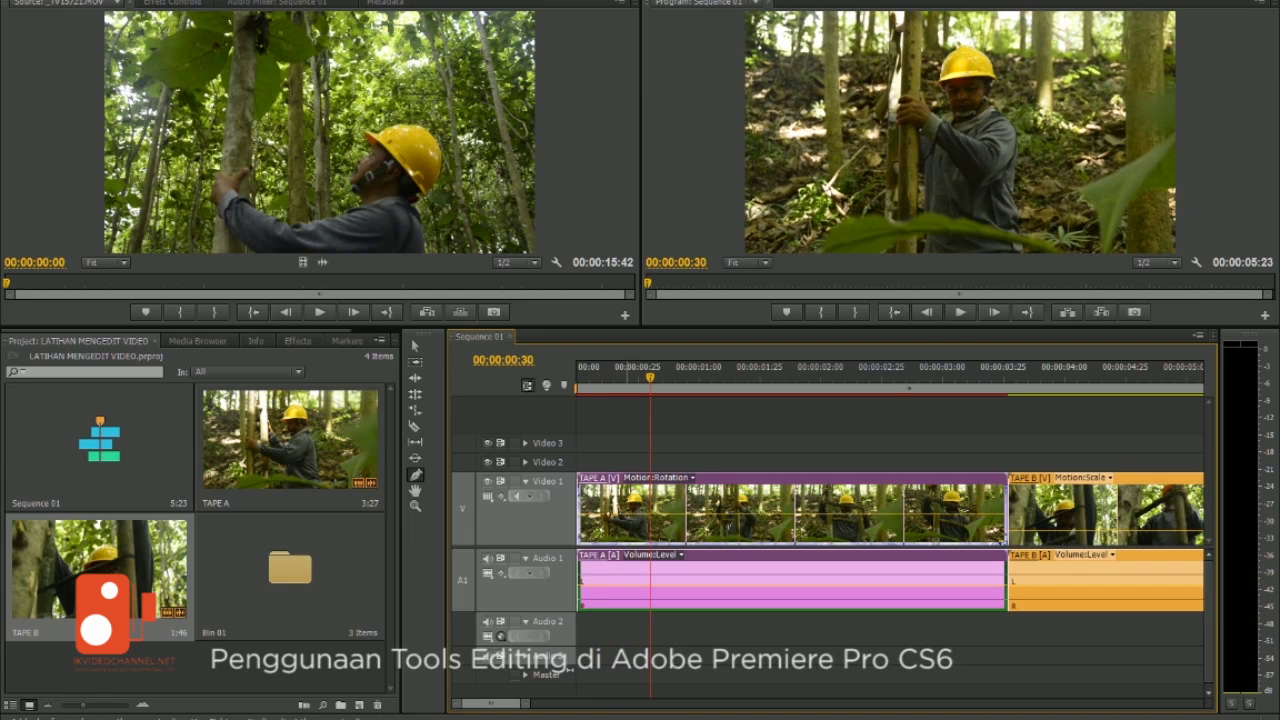
key(space)
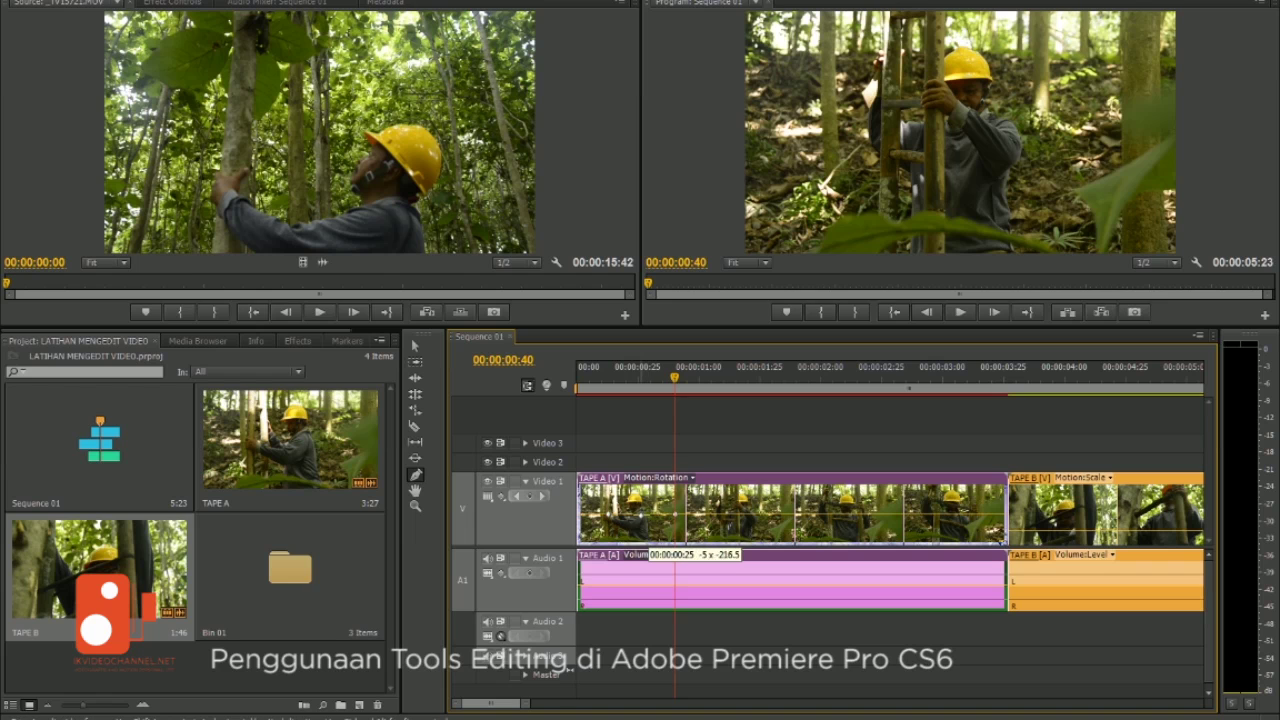
key(space)
Add a rotation keyframe early in TAPE A and preview the result
click(600, 372)
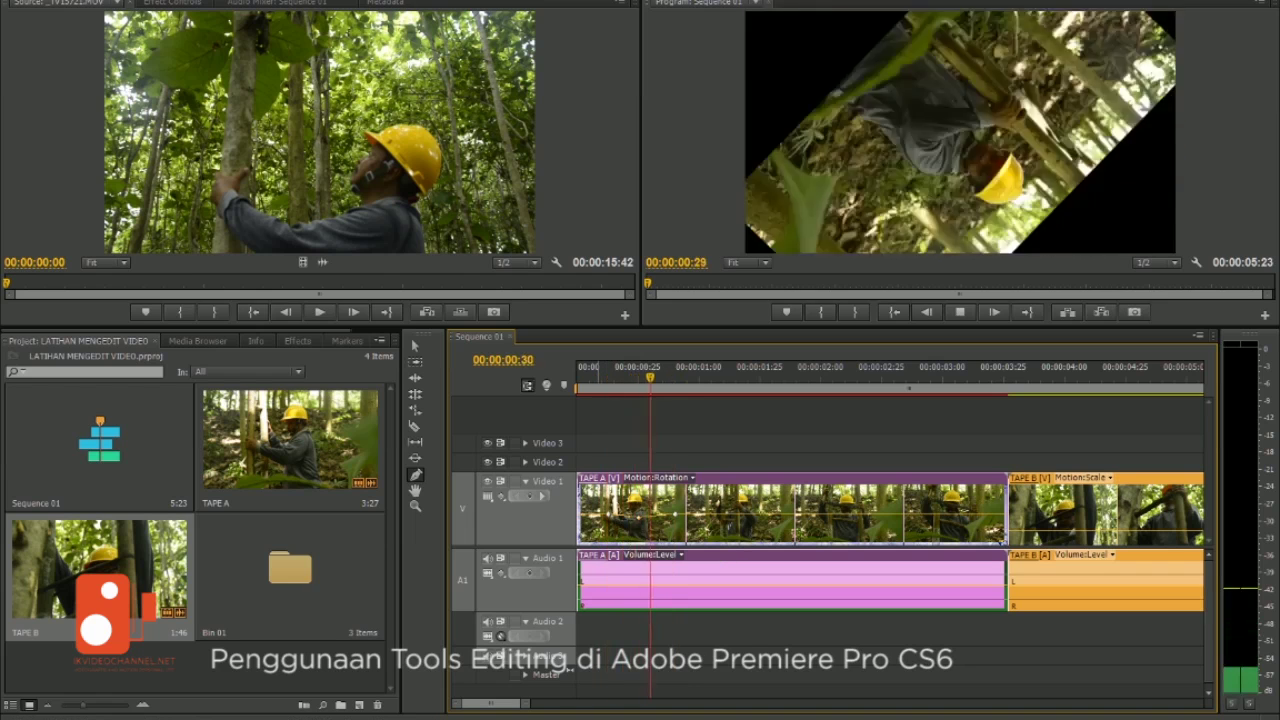
key(Home)
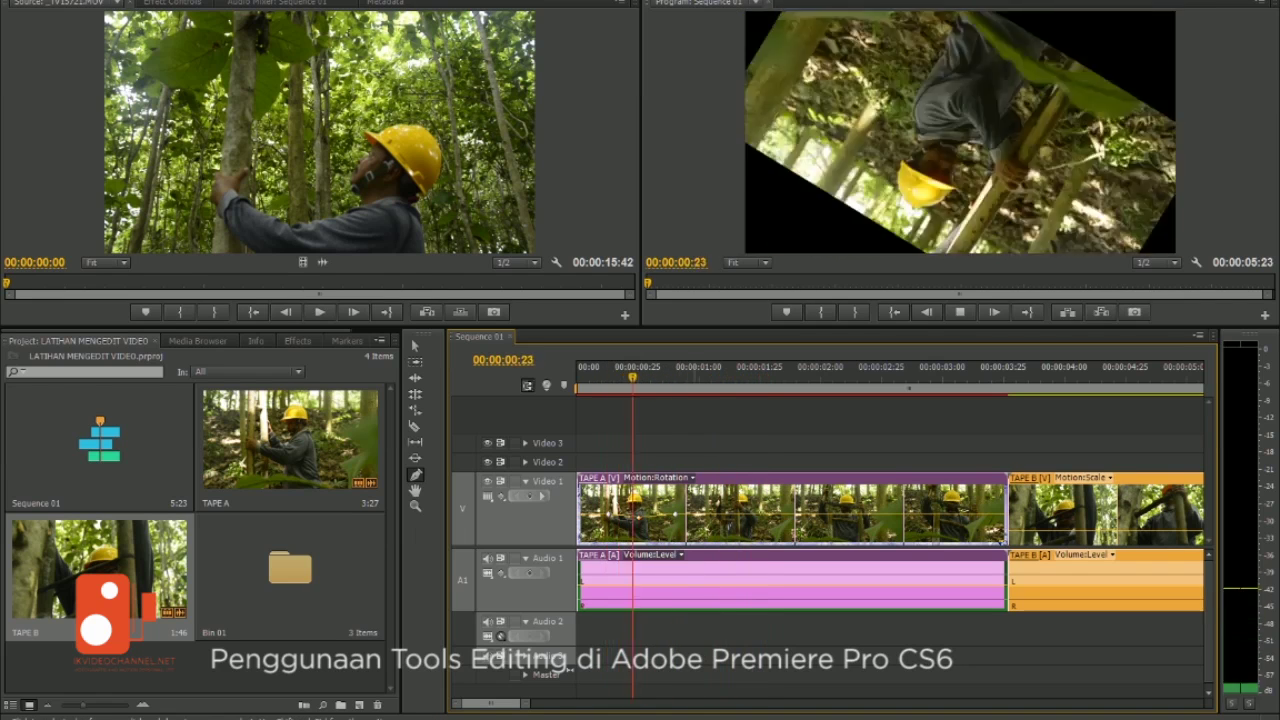
key(space)
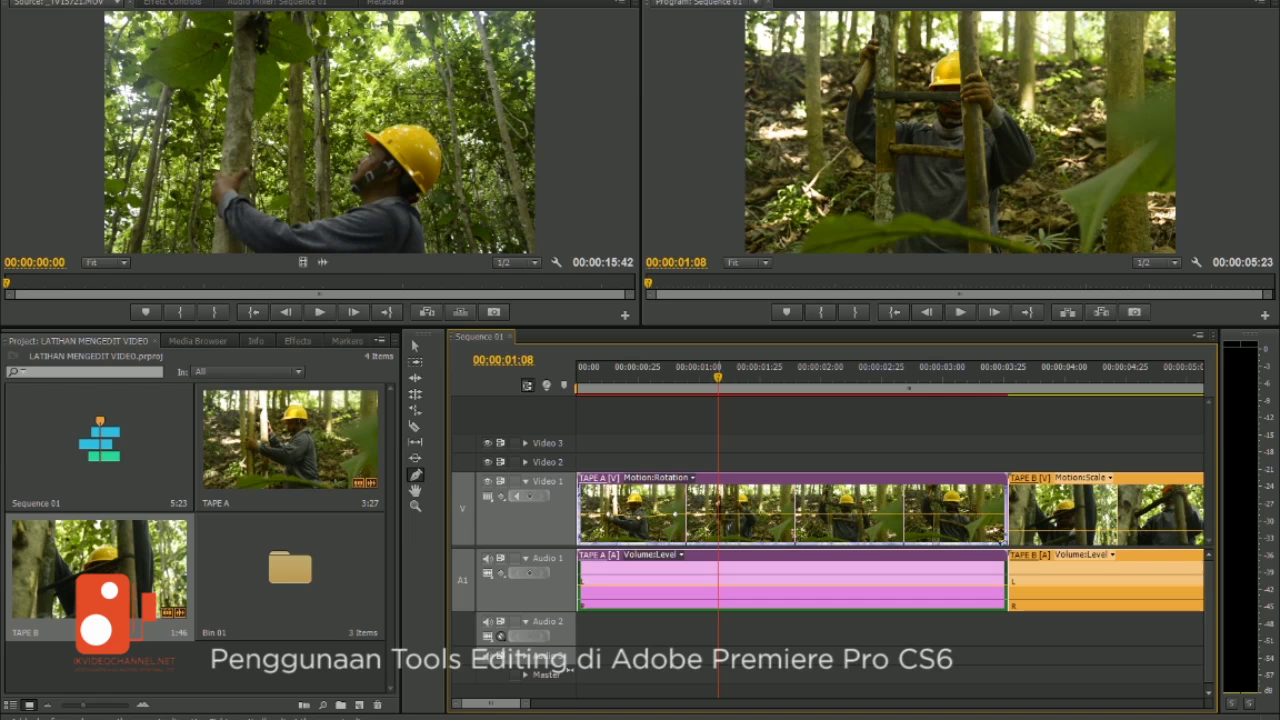
key(space)
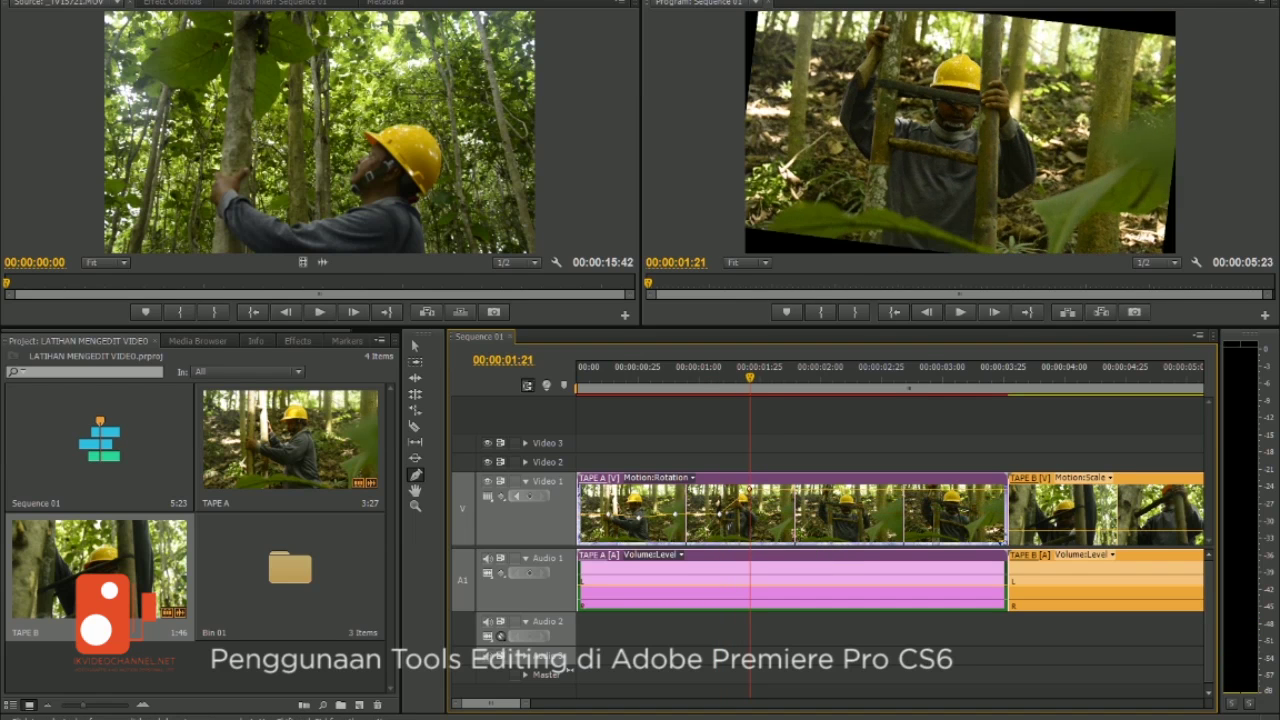
key(space)
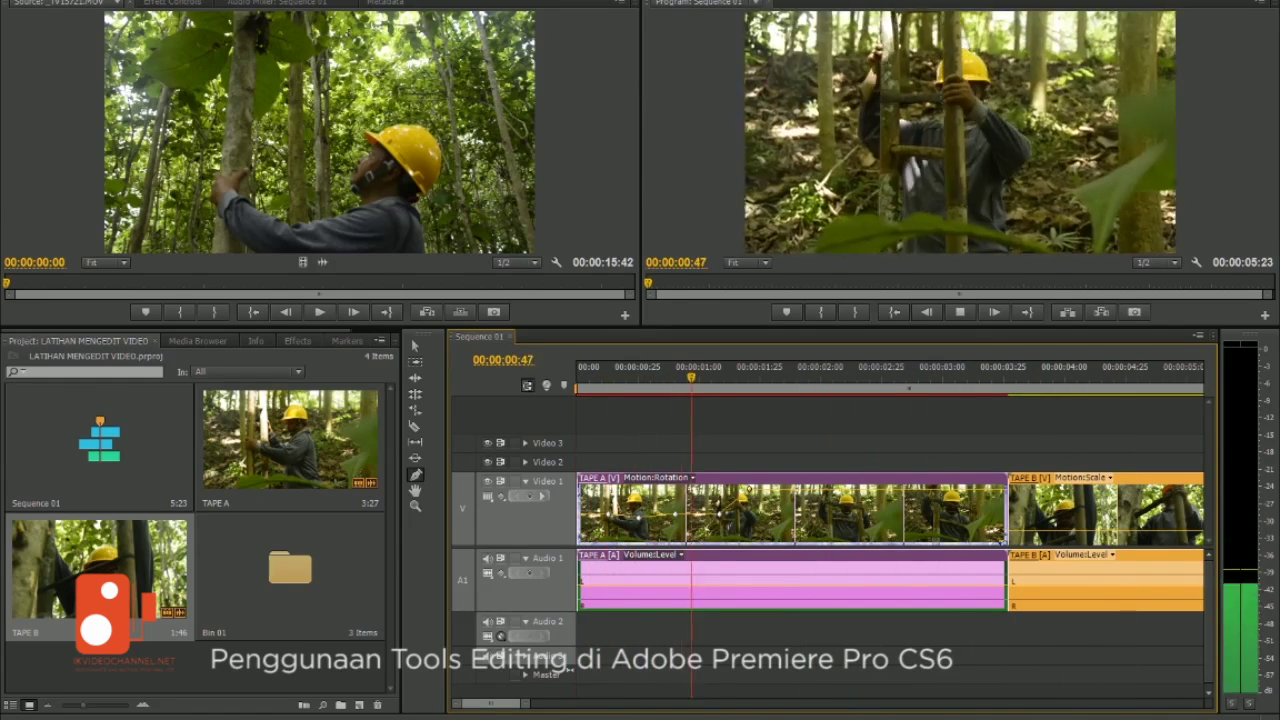
key(space)
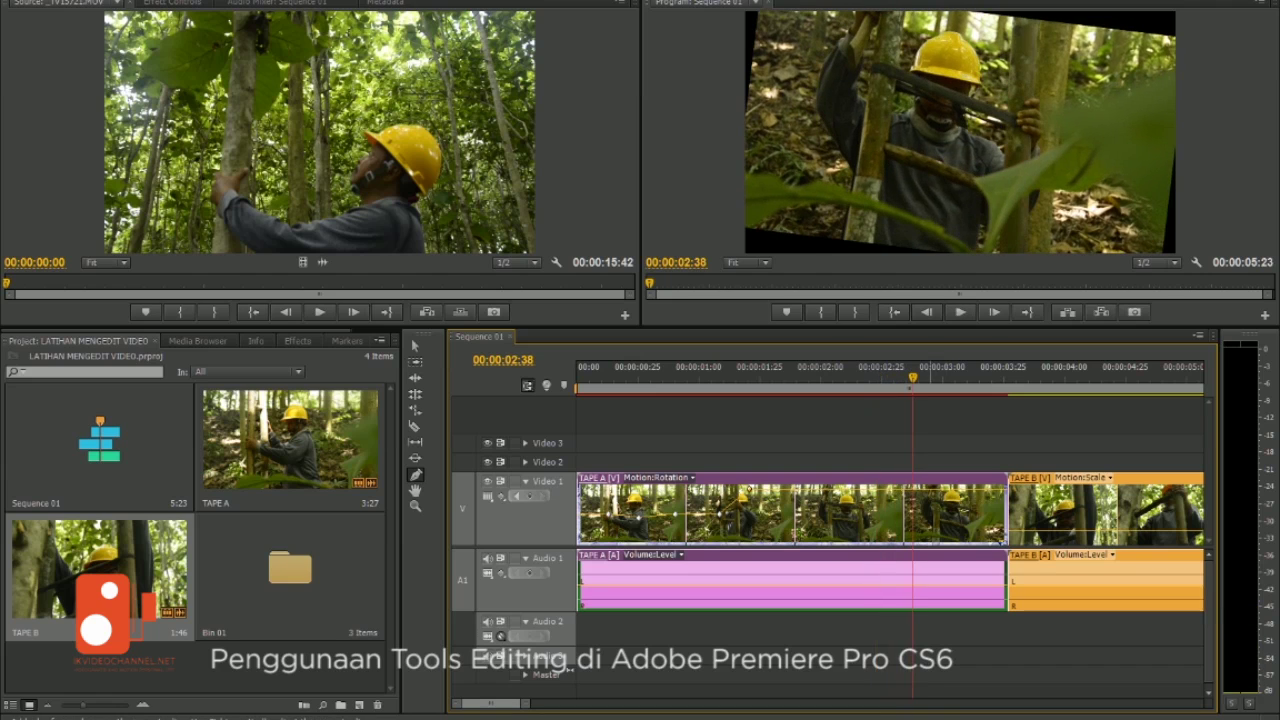
Add a rotation keyframe at 00:00:02:44, drag it to change the rotation, and replay
click(930, 505)
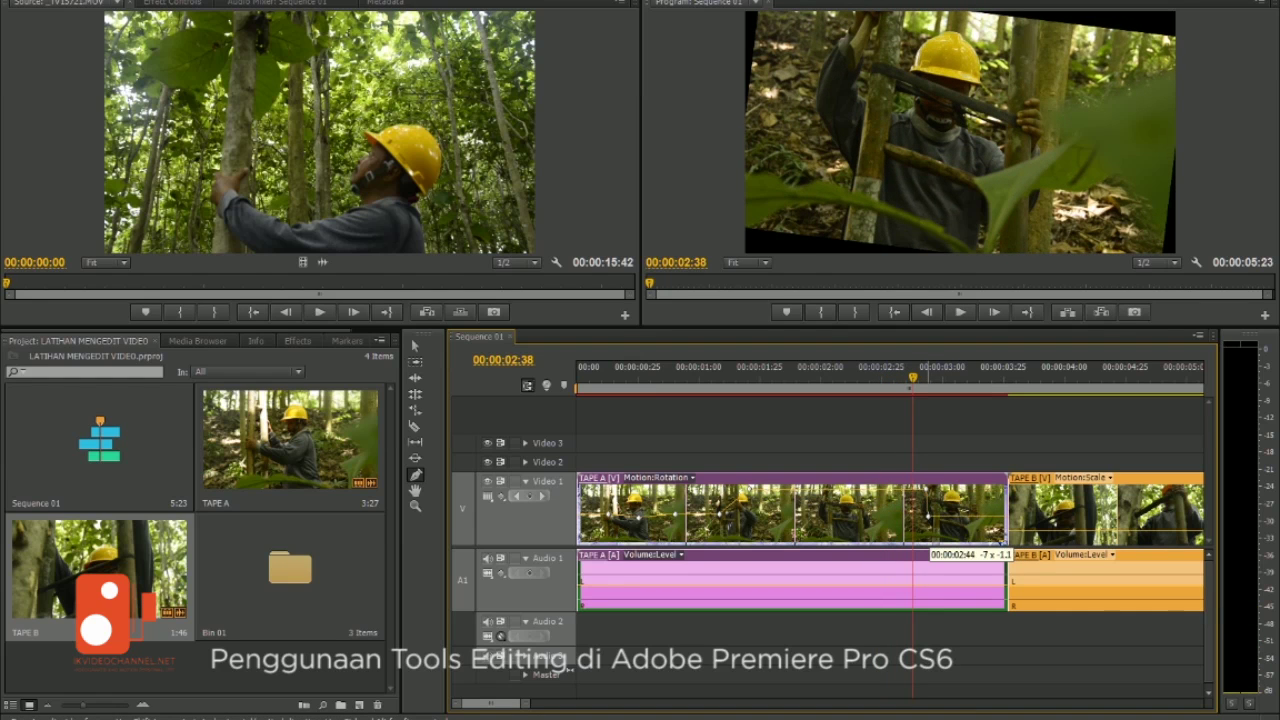
key(space)
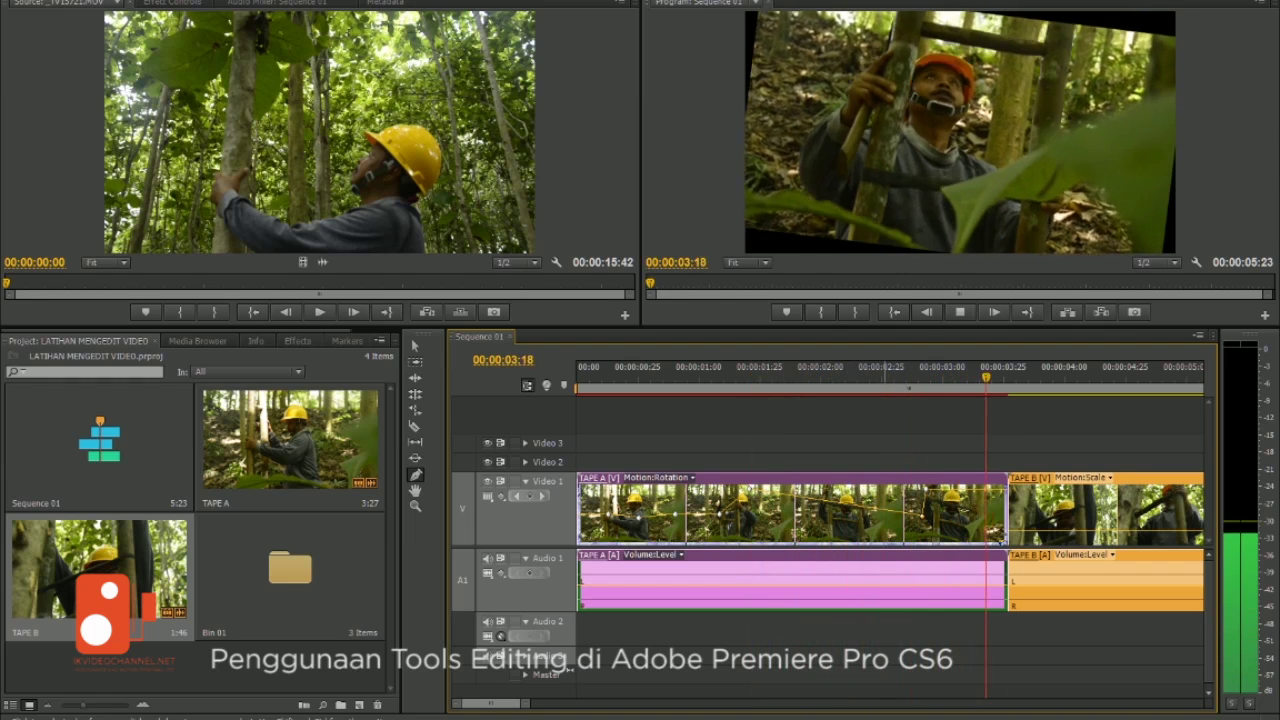
key(space)
drag(930, 505, 930, 549)
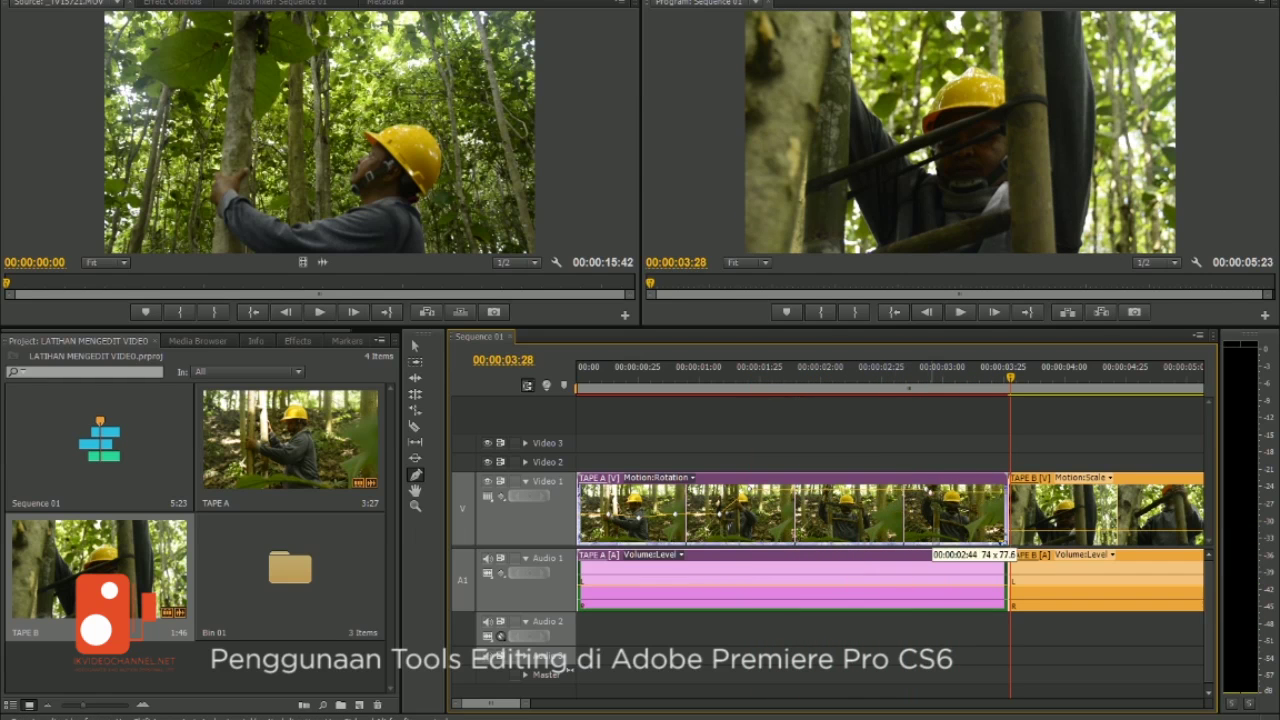
key(space)
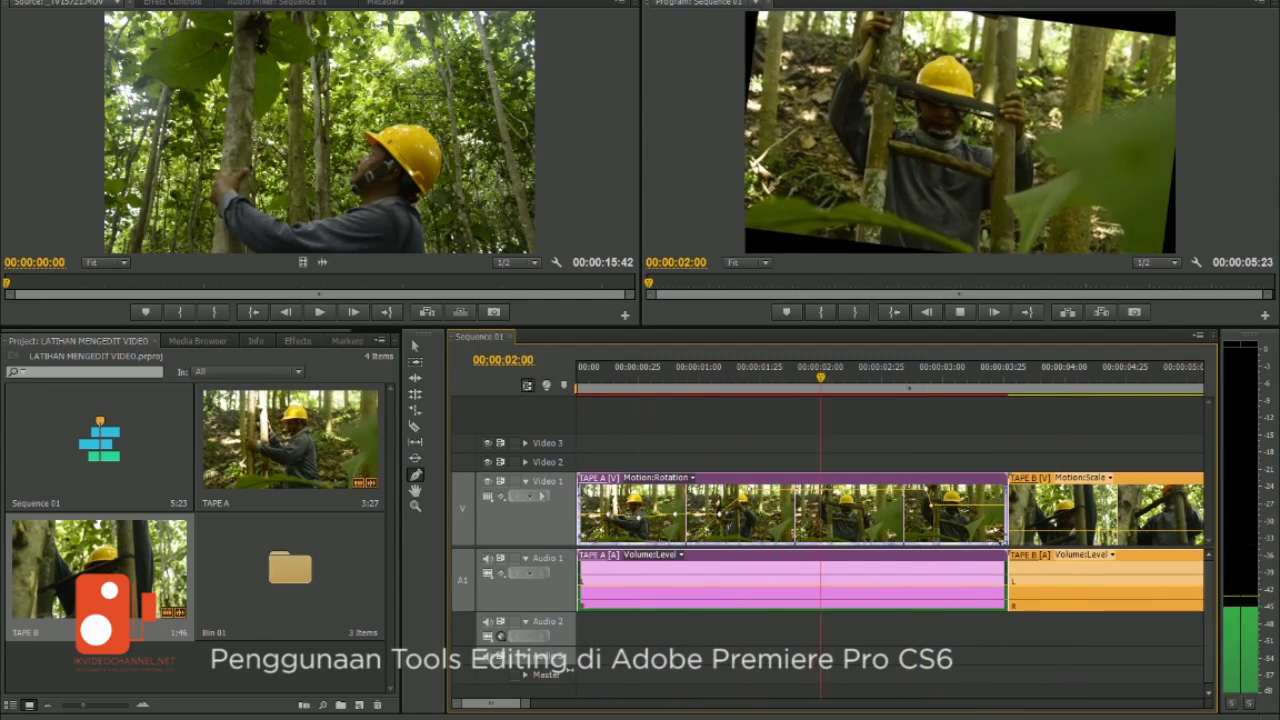
key(space)
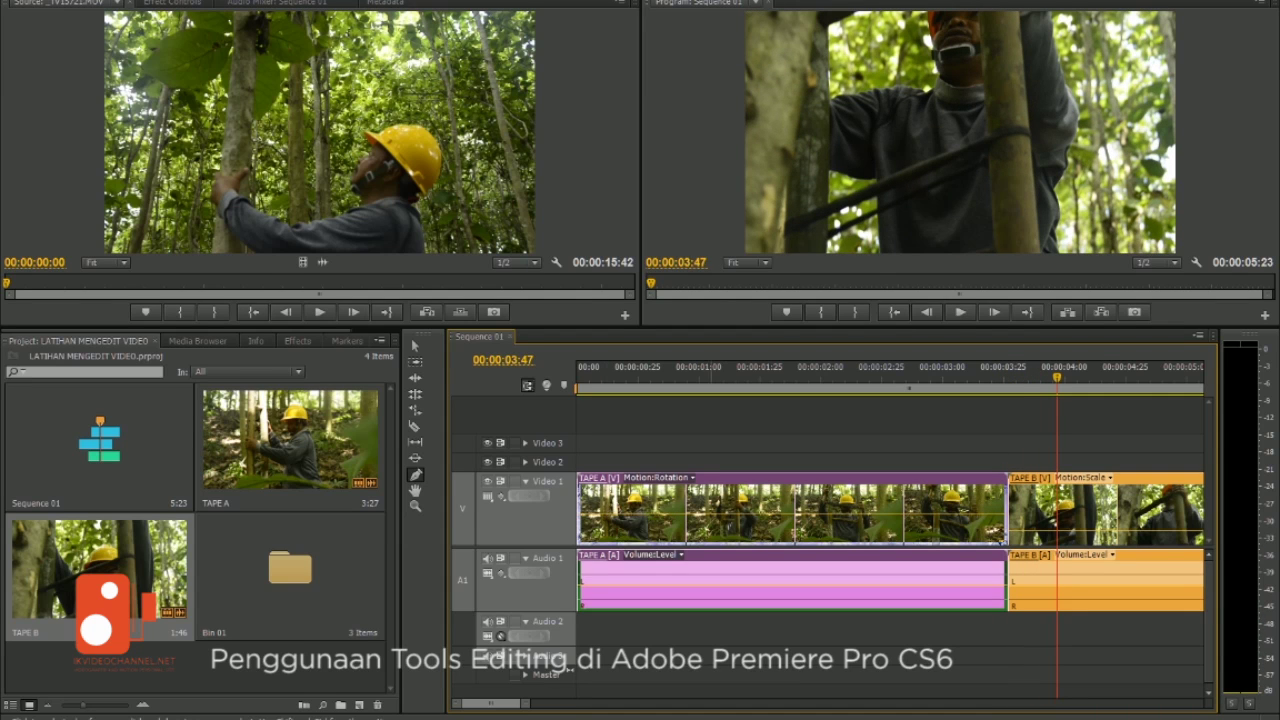
Switch TAPE A back to its Opacity line and zoom in on the opening seconds
click(691, 477)
mouse_move(690, 510)
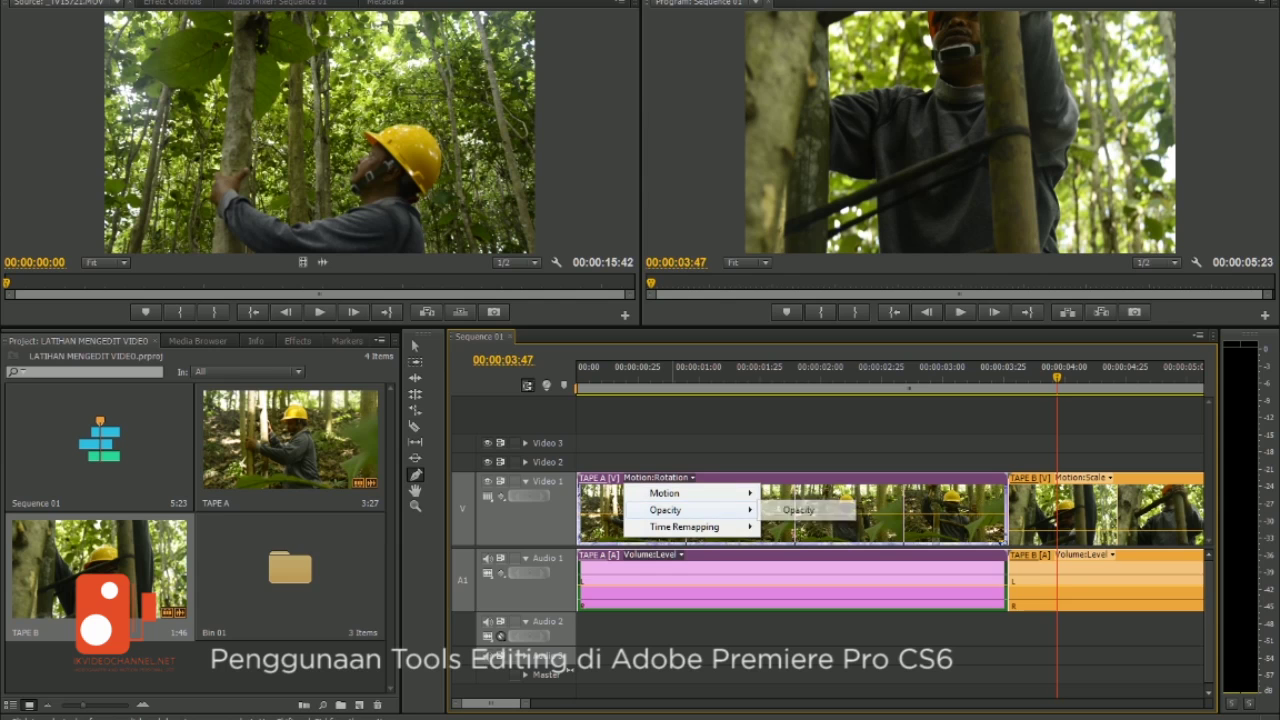
click(798, 510)
key(Home)
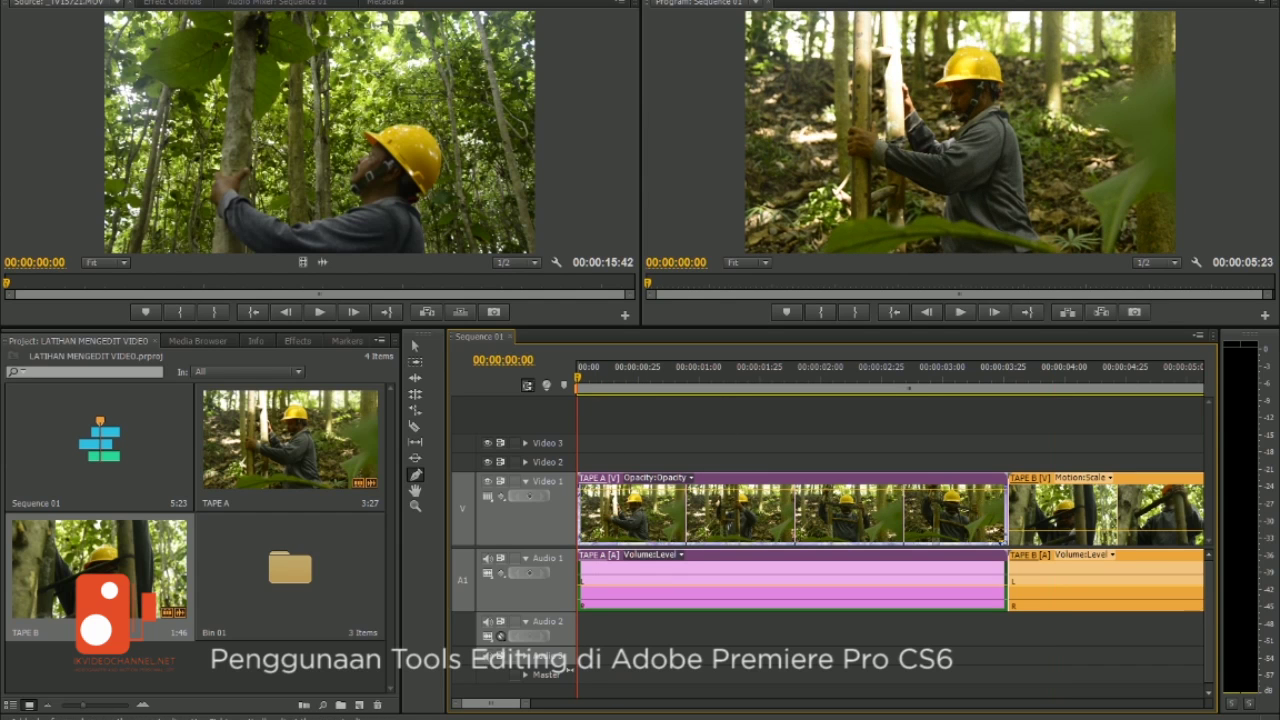
key(=)
key(space)
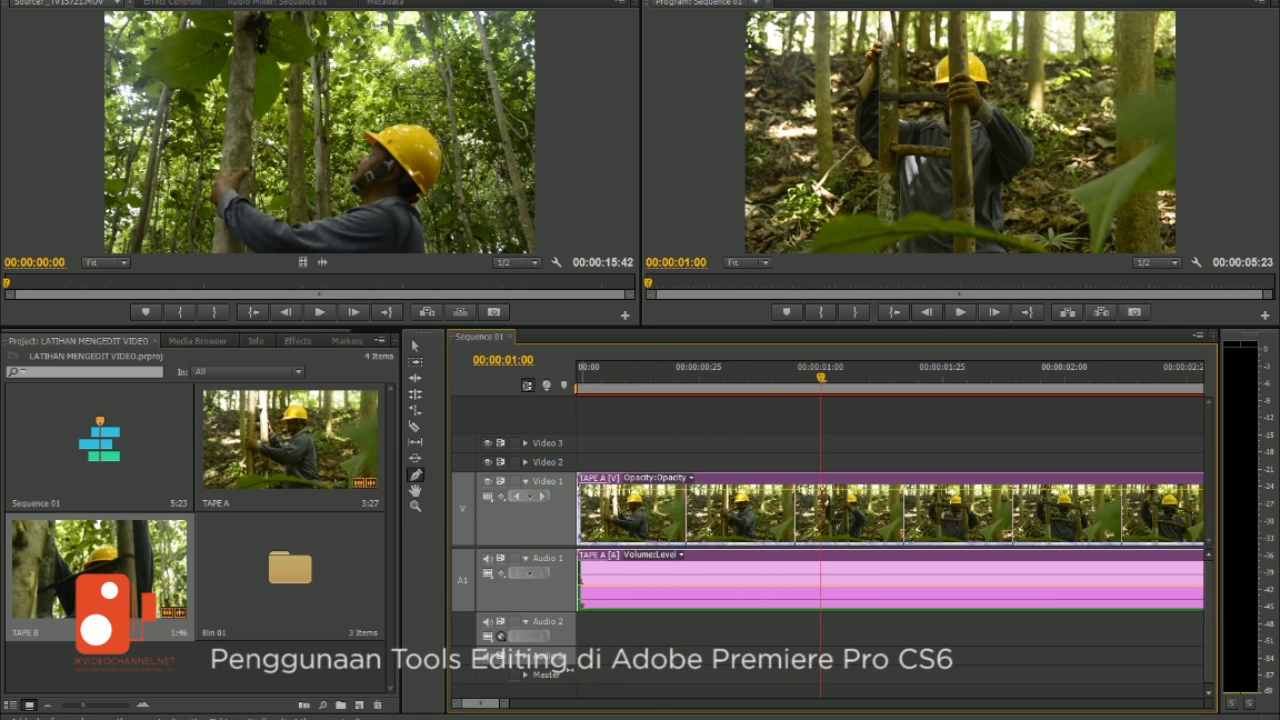
Lower TAPE A's opening opacity keyframe to 0 for a fade-in and preview it
drag(580, 530, 580, 542)
key(minus)
key(Home)
key(space)
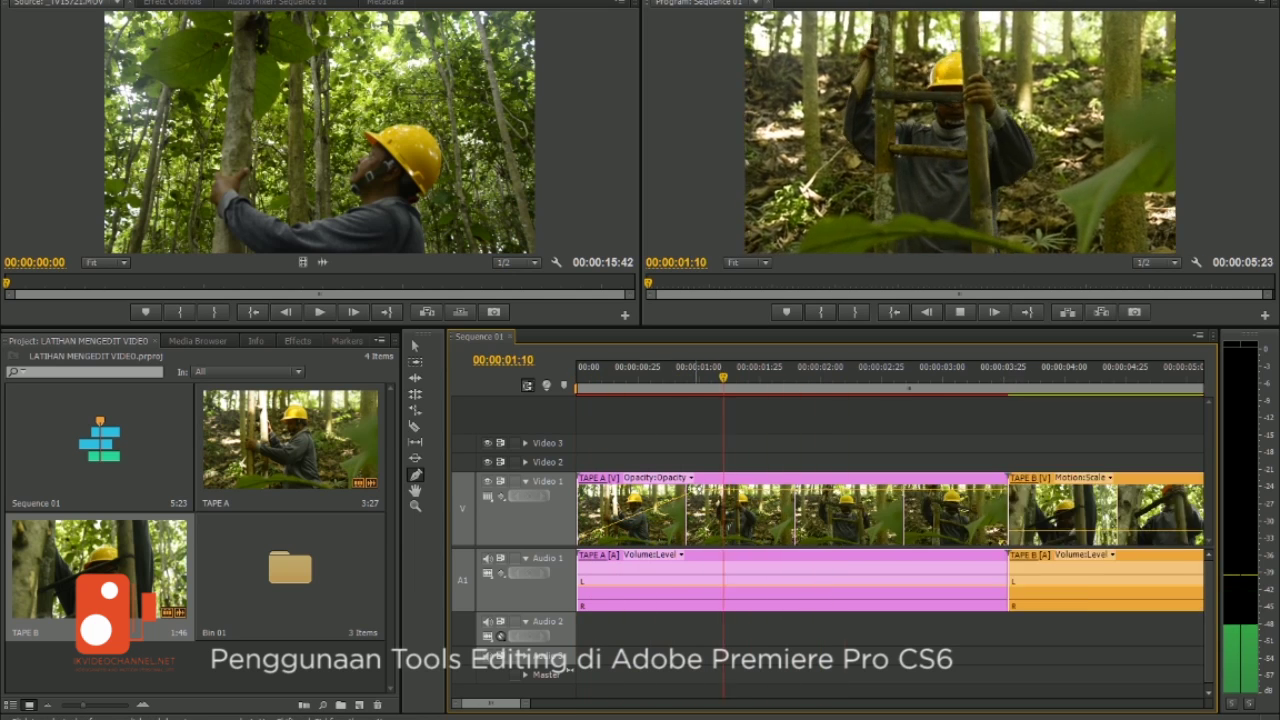
key(minus)
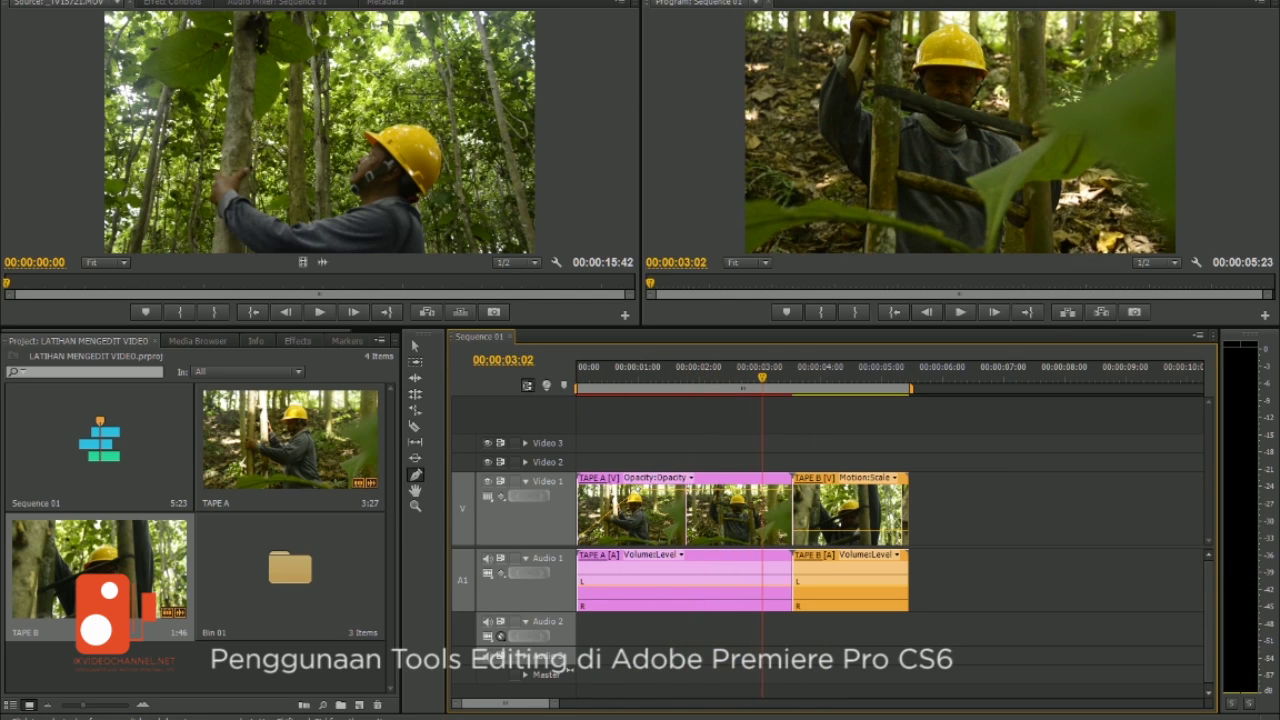
click(765, 563)
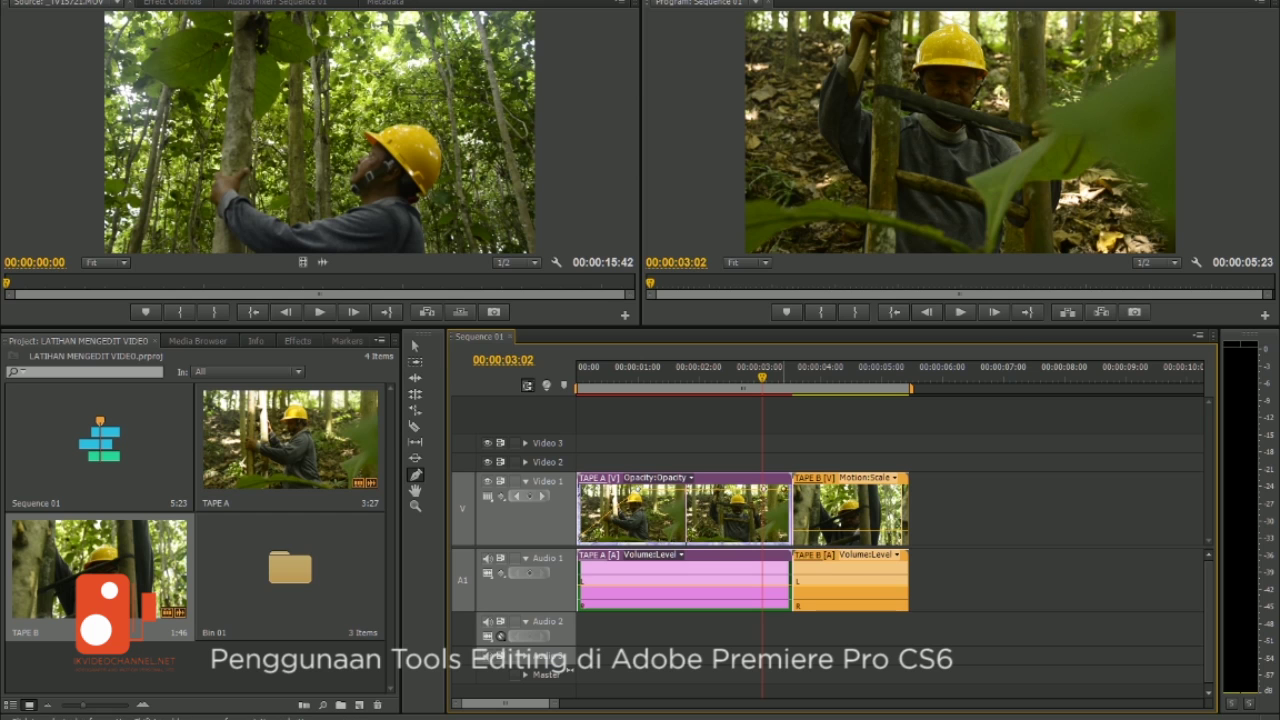
mouse_move(788, 558)
key(space)
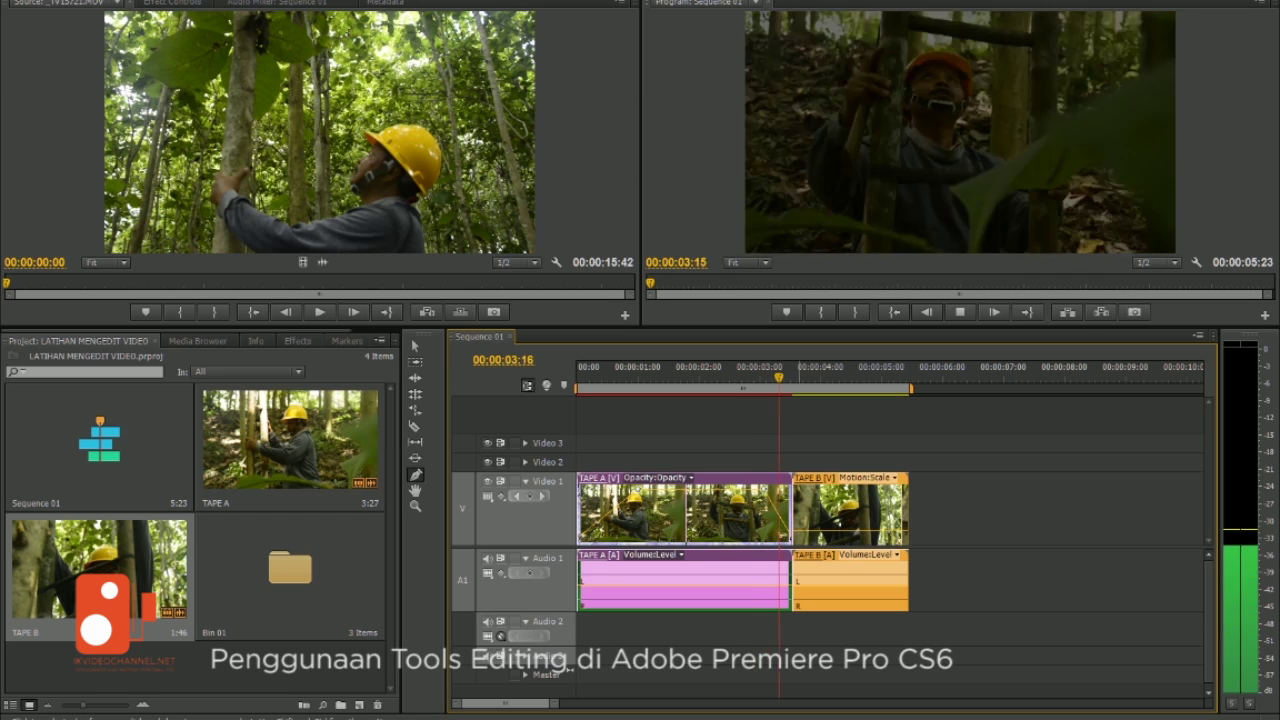
Switch TAPE B's display to Opacity: Opacity and select both clips
click(894, 477)
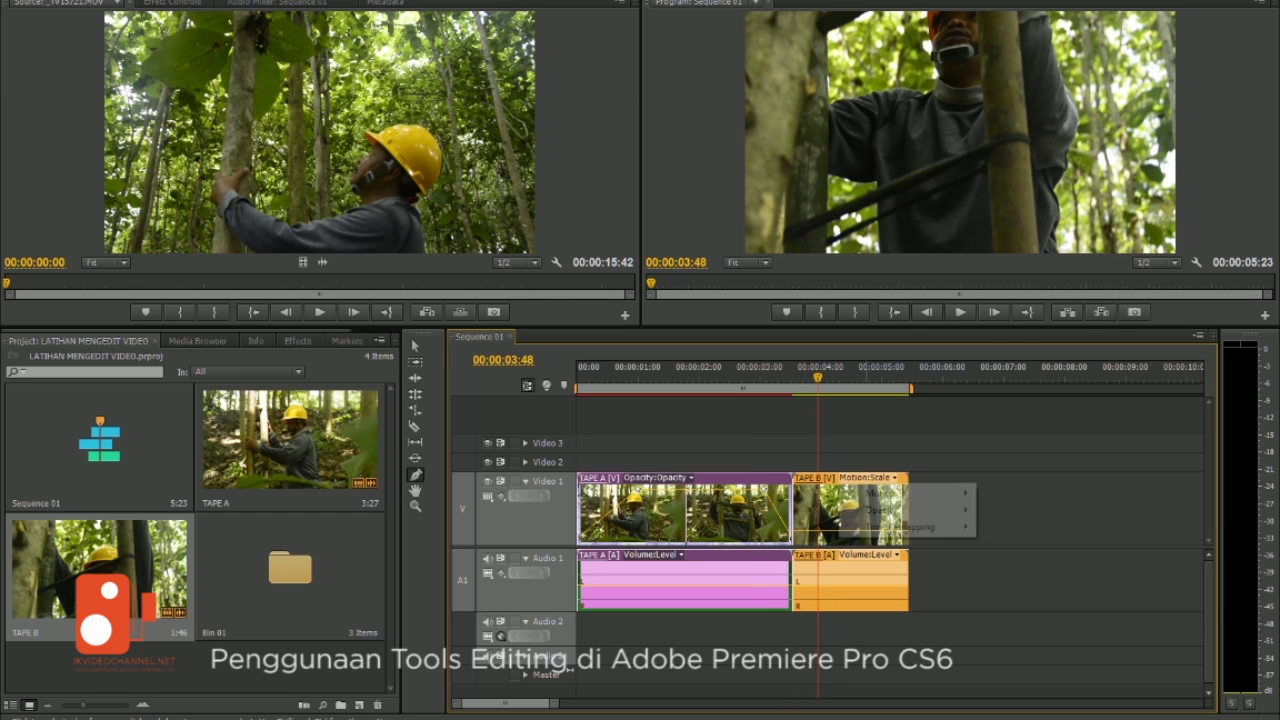
mouse_move(880, 509)
click(1013, 510)
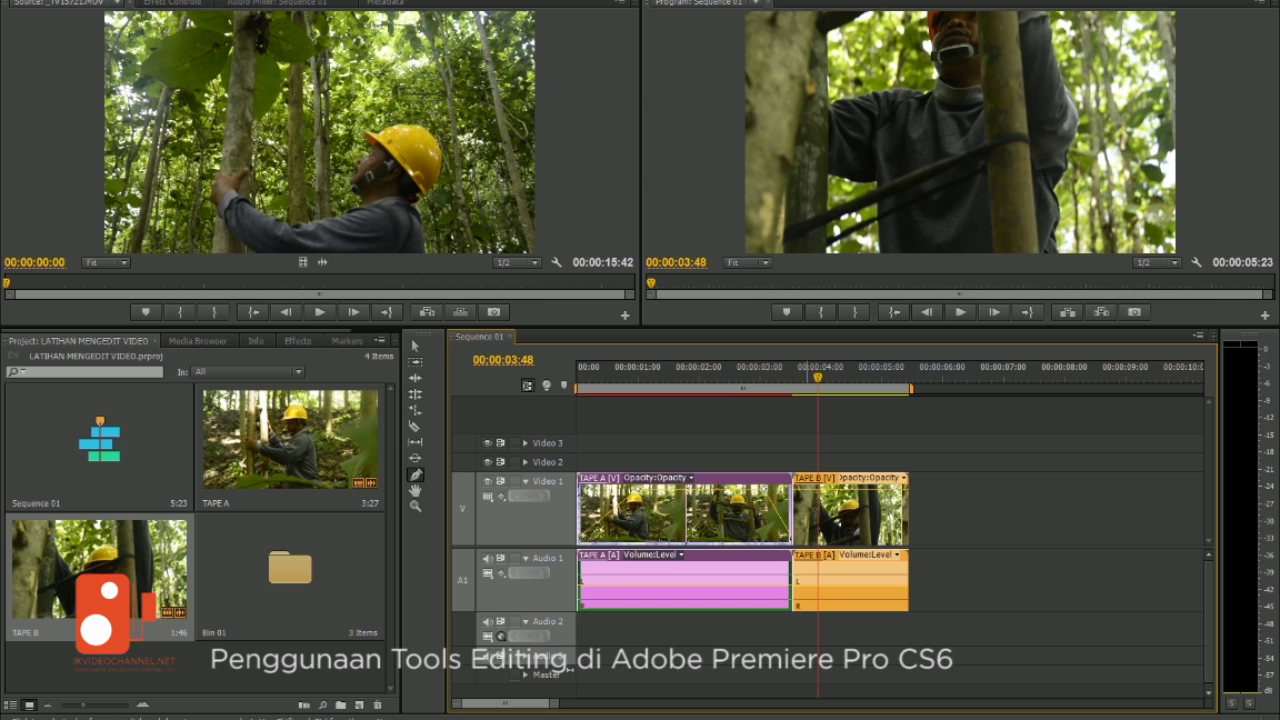
key(ctrl+a)
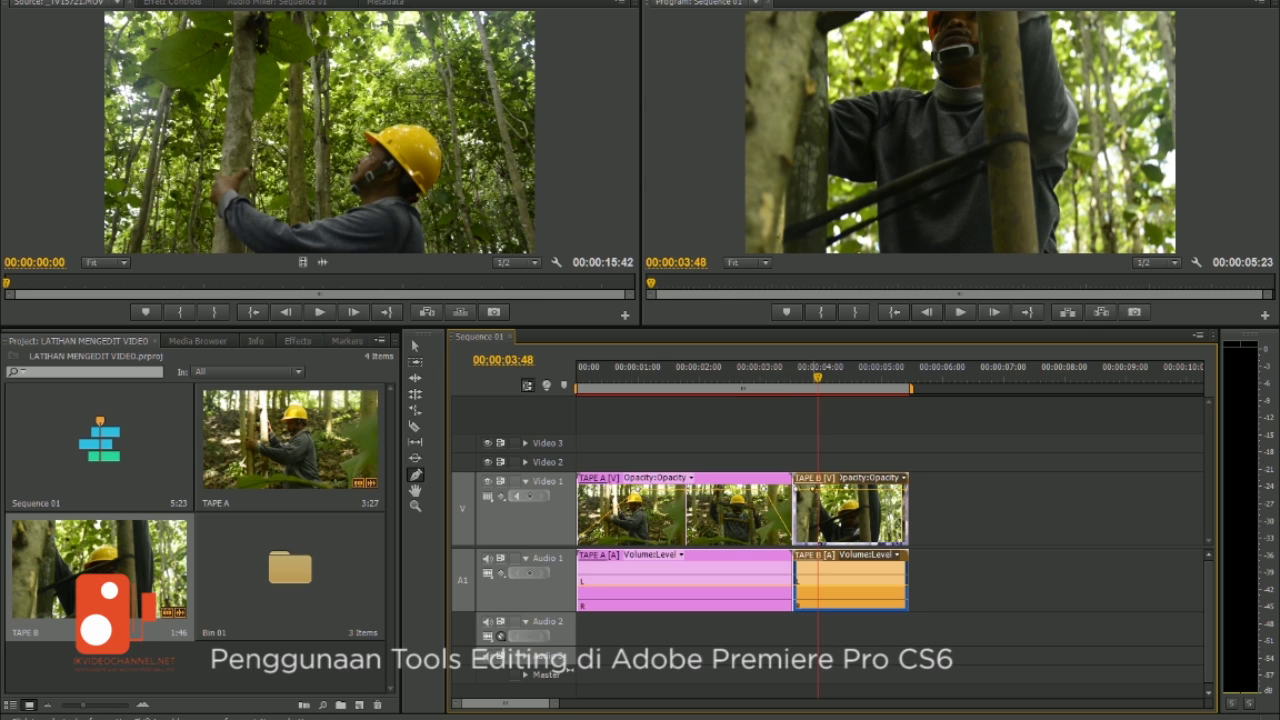
Lower TAPE B's opacity and preview playback across the cut
key(space)
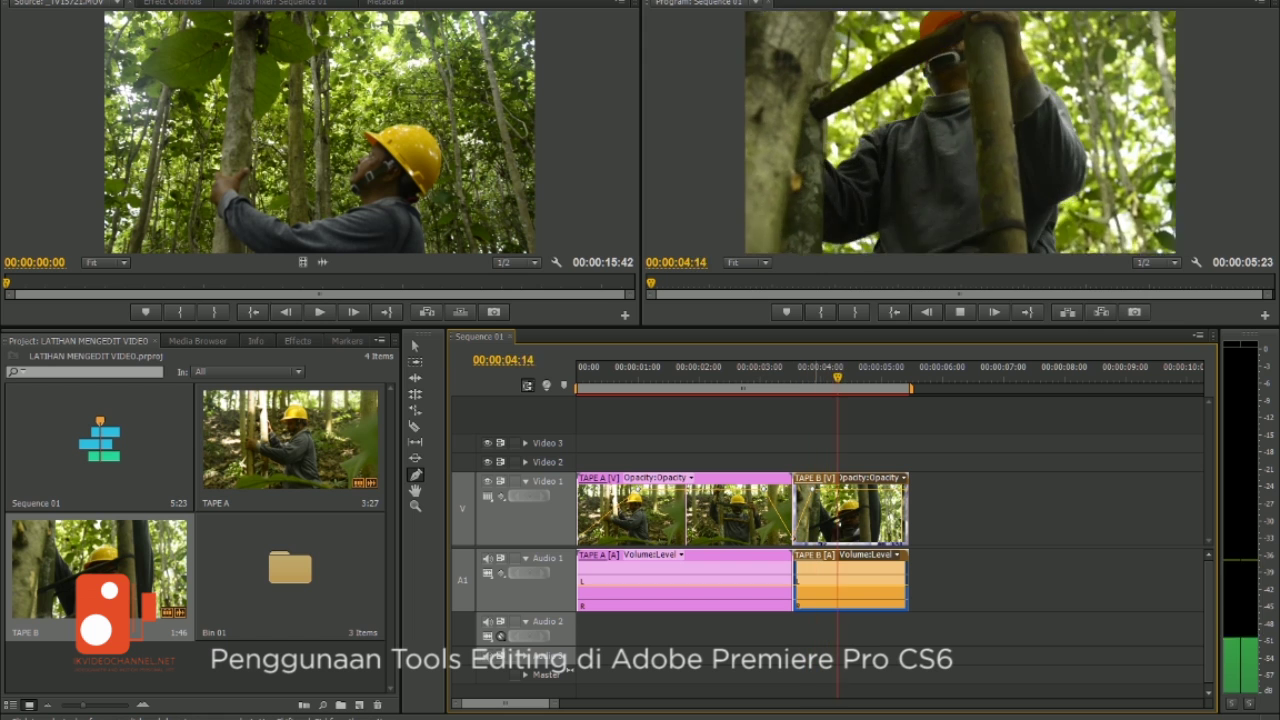
key(space)
key(space)
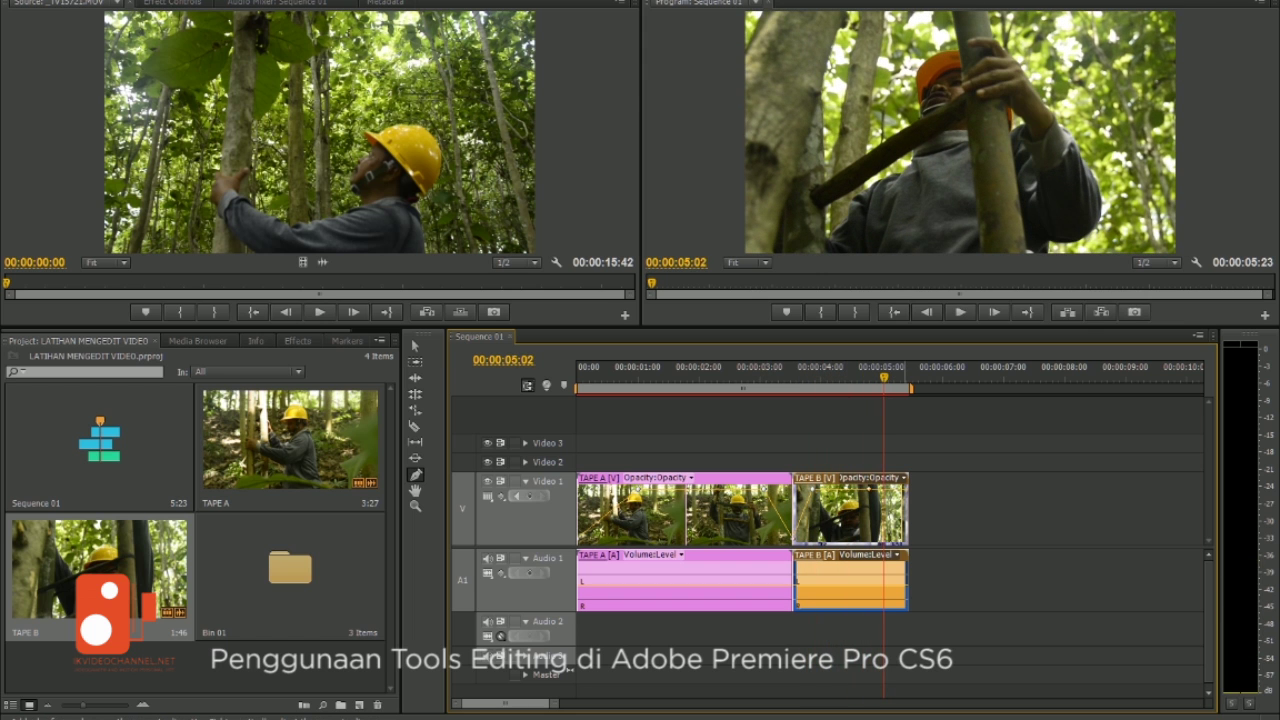
drag(880, 490, 882, 510)
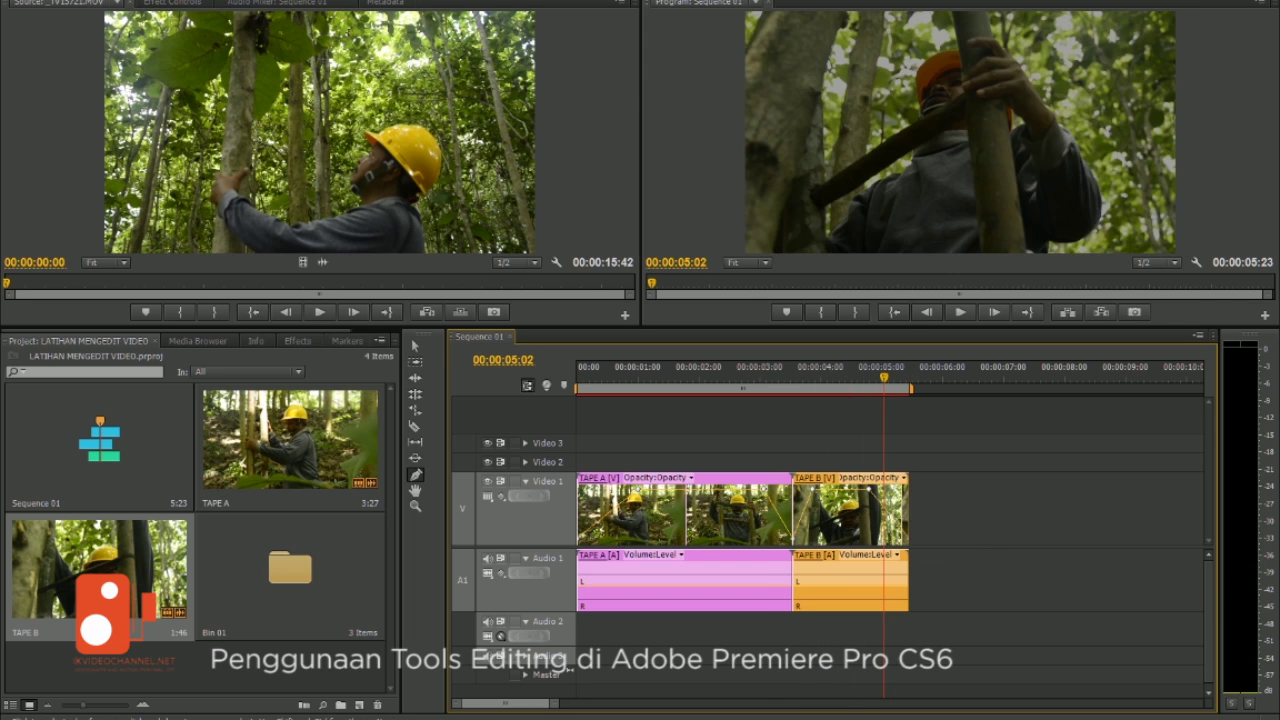
key(shift+k)
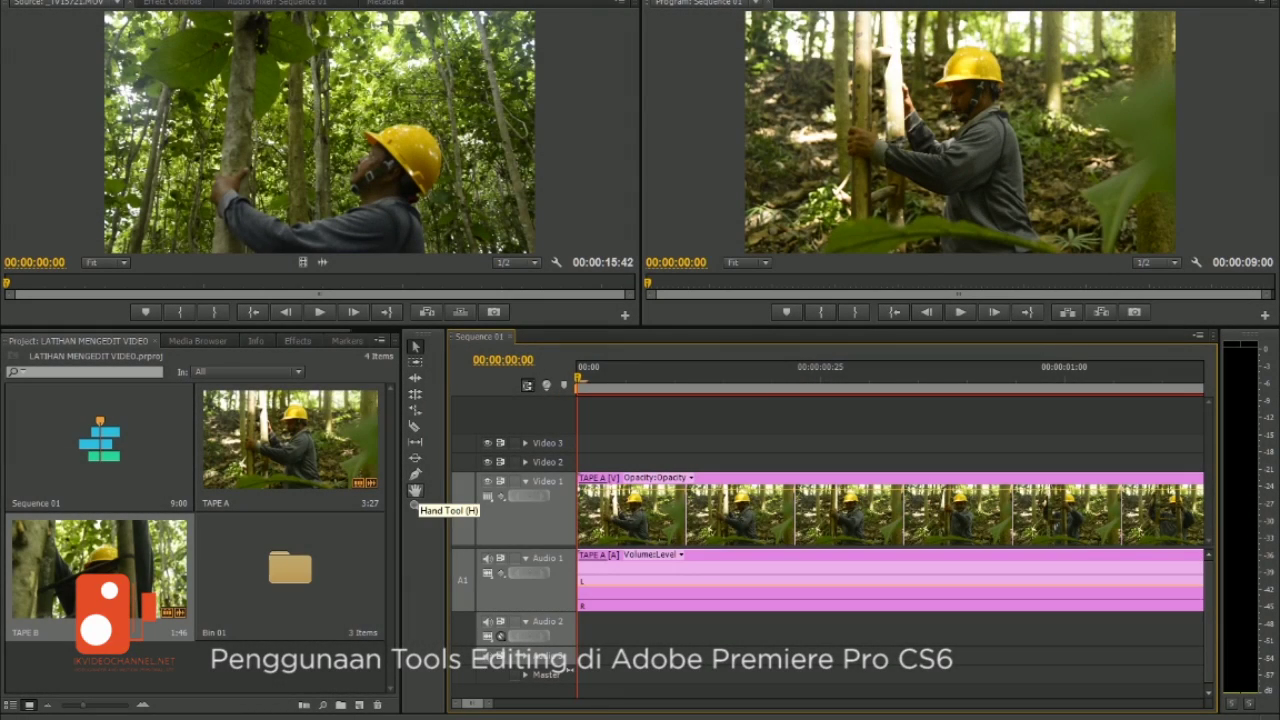
Pan the Sequence 01 timeline with the Hand tool, then zoom out to show all three clips
click(415, 490)
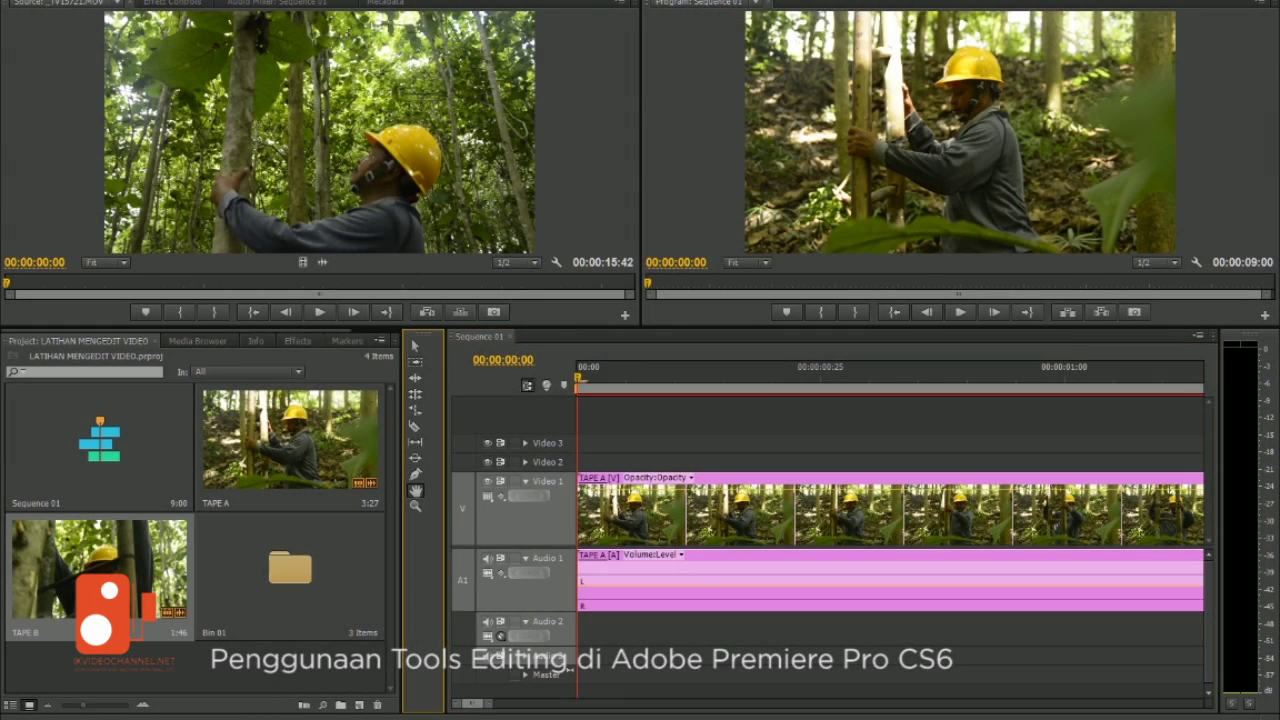
drag(1000, 510, 522, 510)
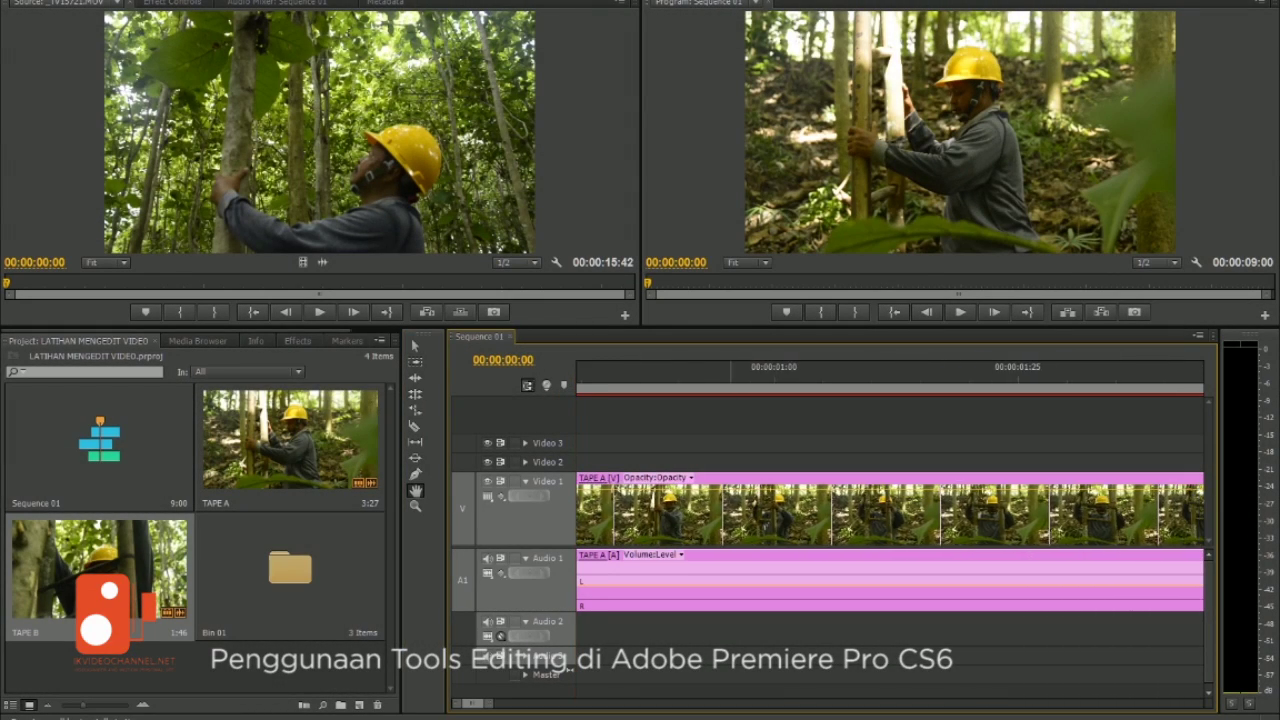
scroll(890, 510, down, 5)
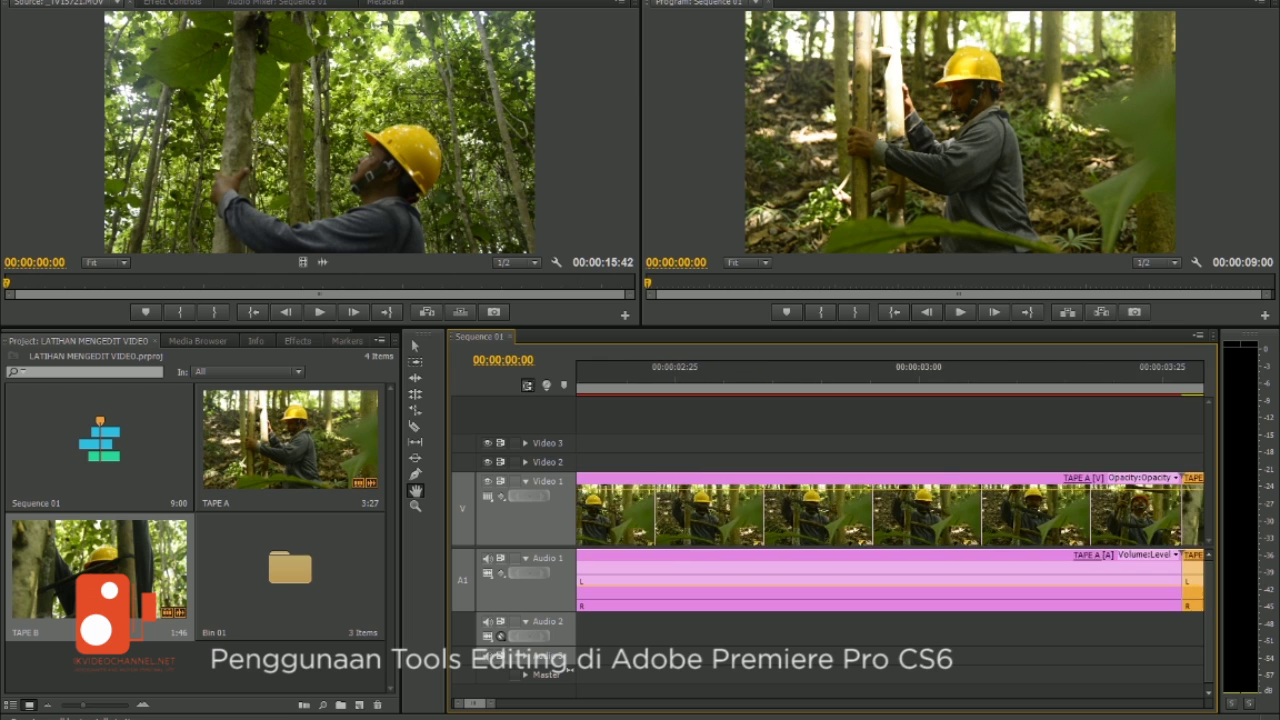
scroll(890, 510, down, 3)
scroll(890, 510, down, 3)
scroll(890, 510, down, 3)
scroll(890, 510, down, 2)
scroll(890, 510, down, 3)
scroll(890, 510, down, 3)
scroll(890, 510, down, 2)
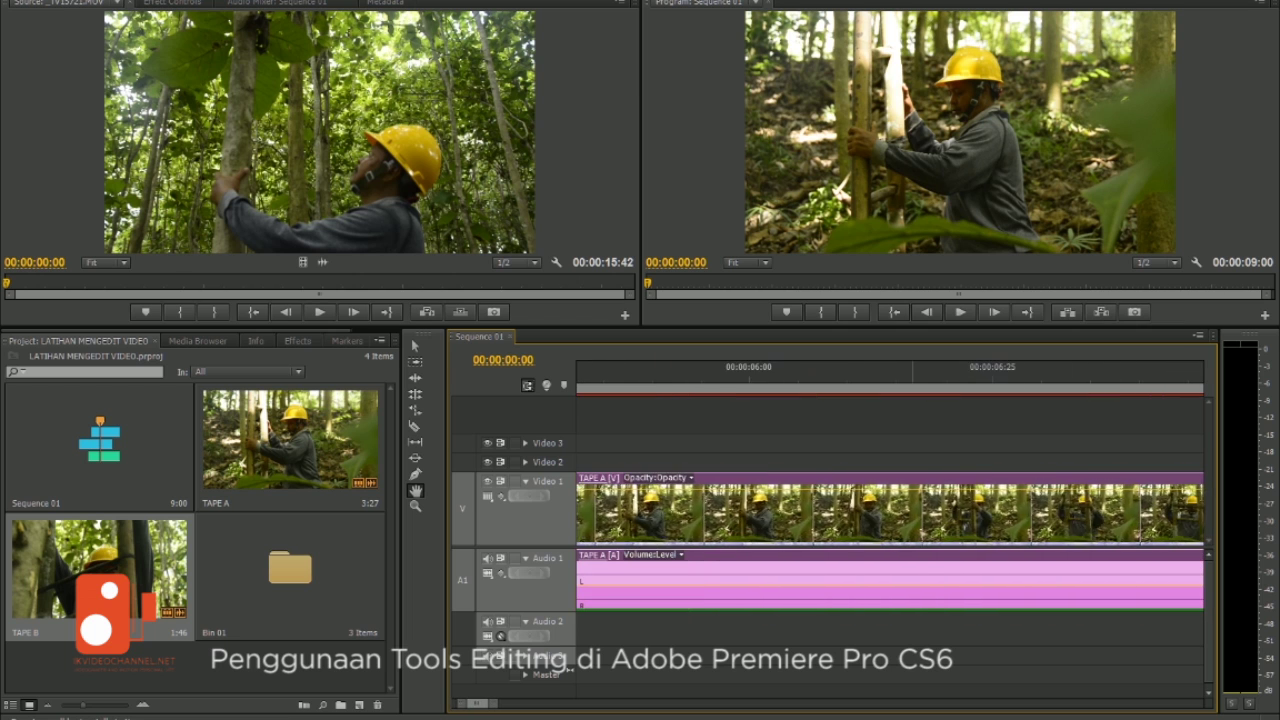
scroll(890, 510, up, 3)
scroll(890, 510, up, 2)
scroll(890, 510, up, 3)
scroll(890, 510, up, 3)
scroll(890, 510, up, 2)
scroll(890, 510, up, 3)
scroll(890, 510, up, 3)
scroll(890, 510, up, 3)
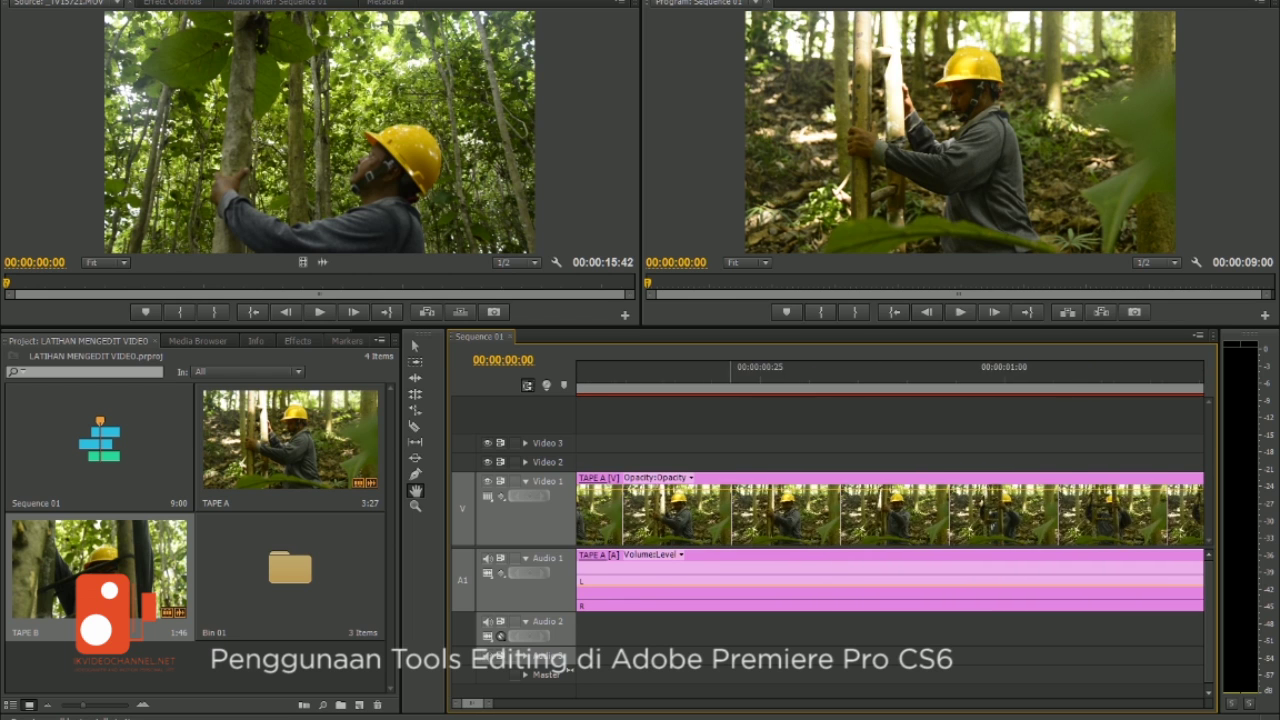
key(minus)
key(minus)
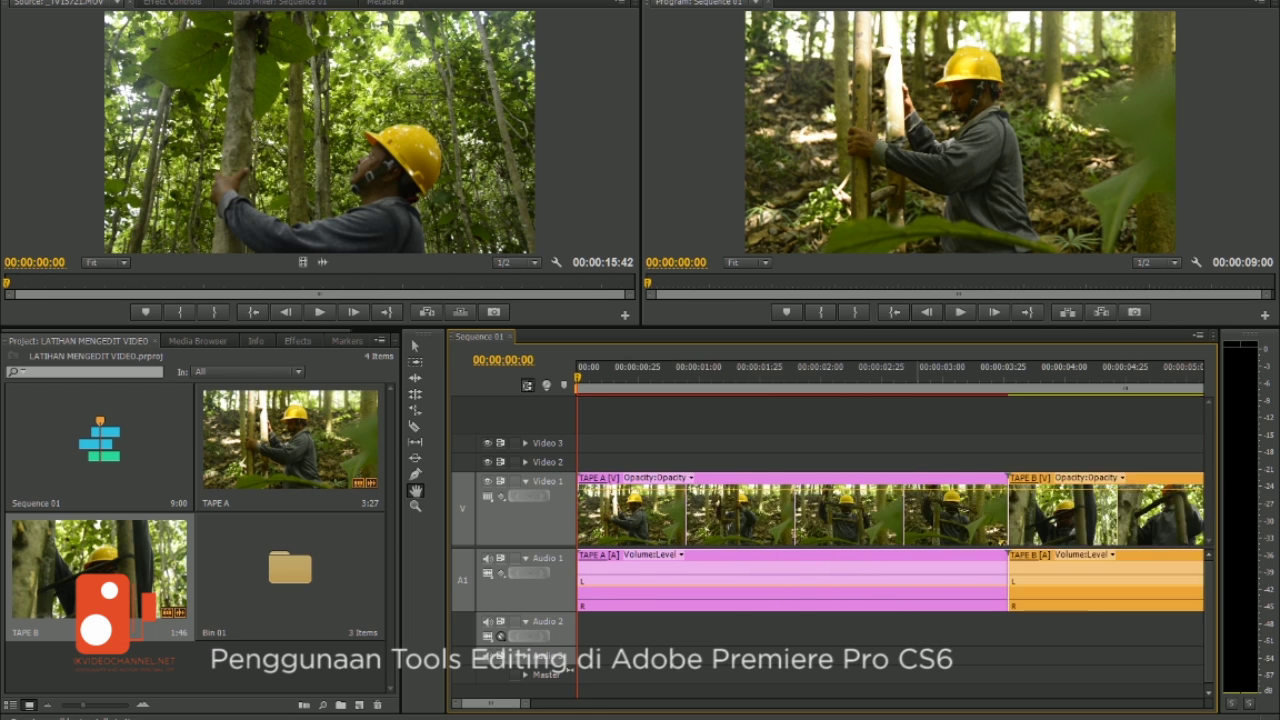
key(minus)
key(minus)
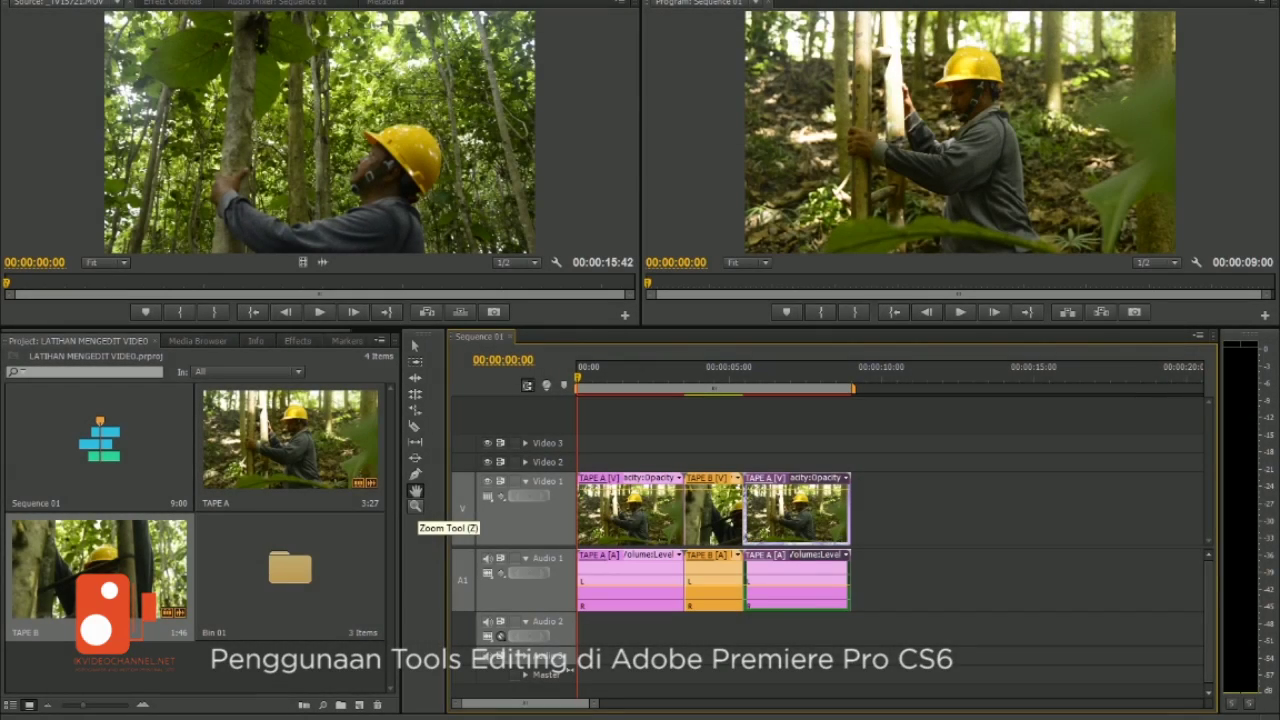
Zoom in on the start of TAPE A with the Zoom tool, then around the TAPE A–TAPE B cut
click(415, 505)
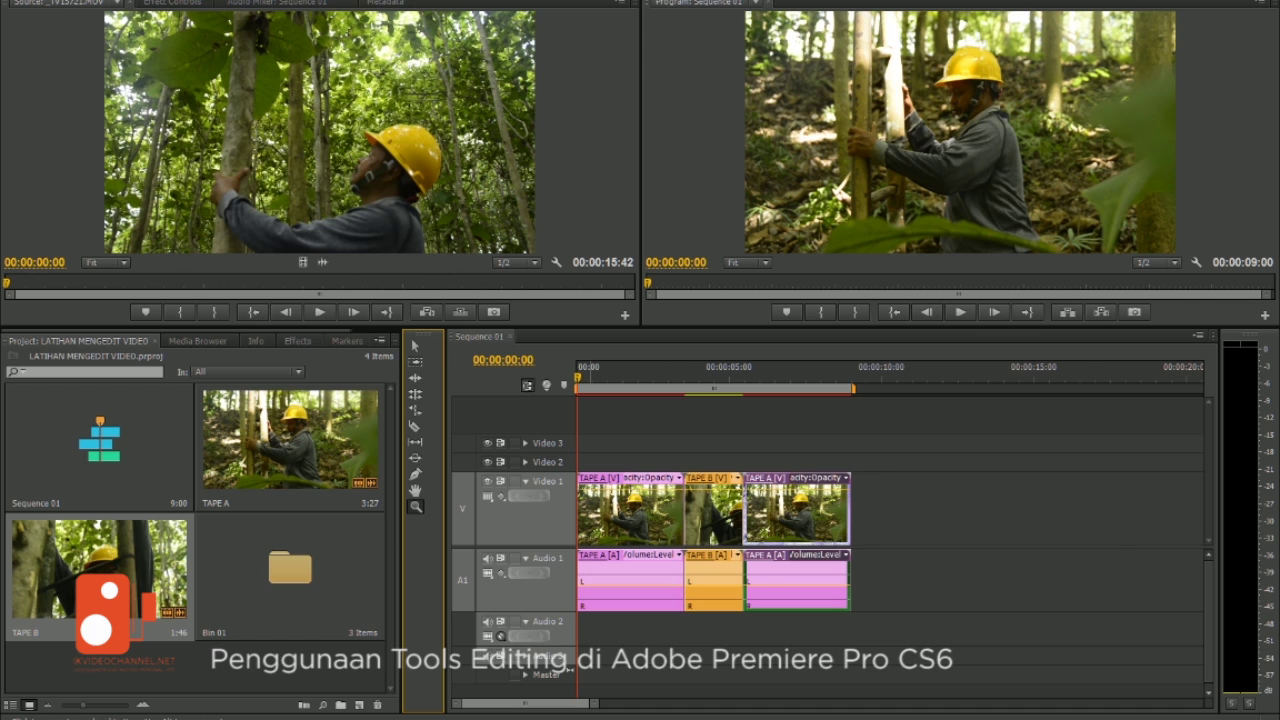
click(590, 525)
click(590, 525)
click(590, 525)
click(590, 525)
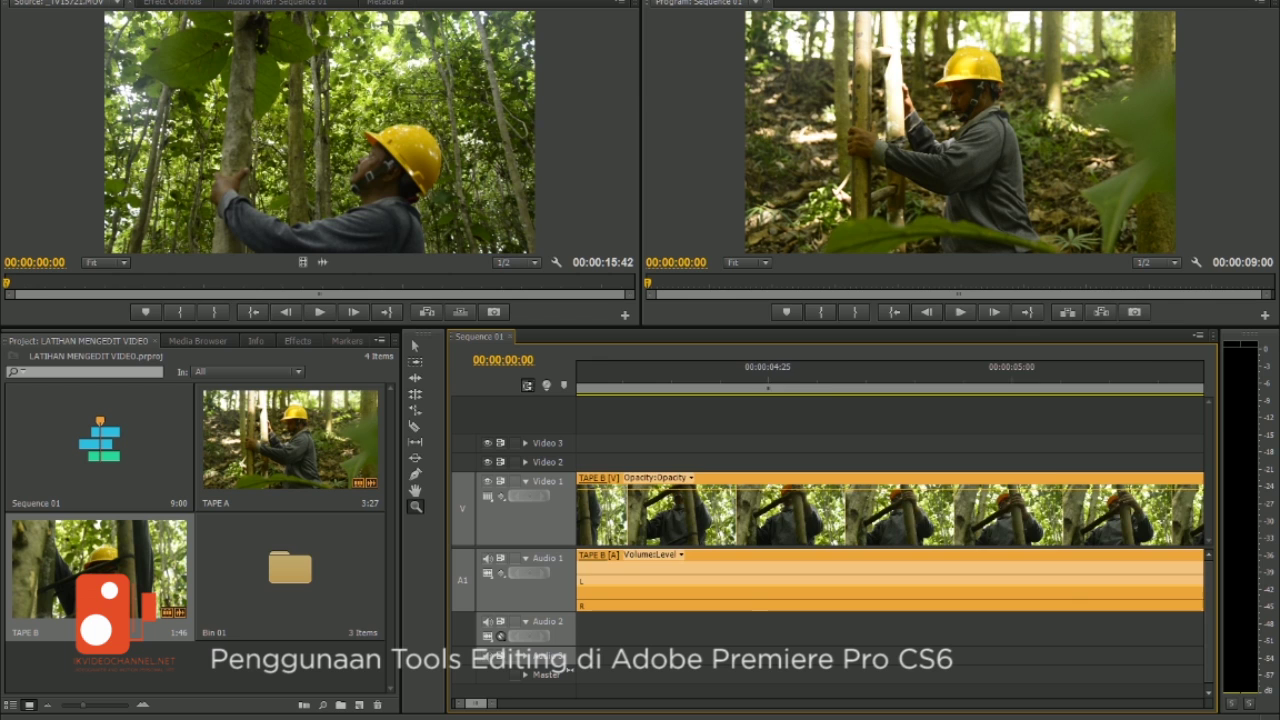
key(minus)
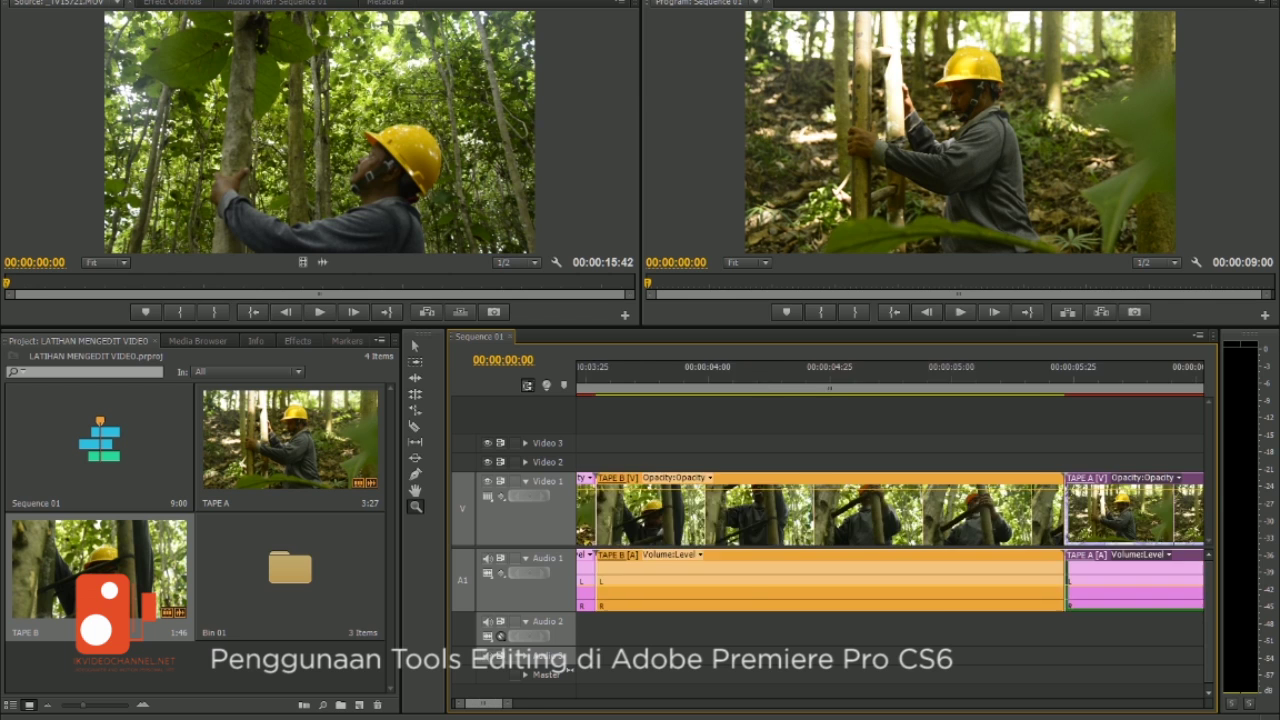
key(equal)
key(equal)
key(equal)
key(equal)
scroll(890, 510, up, 1)
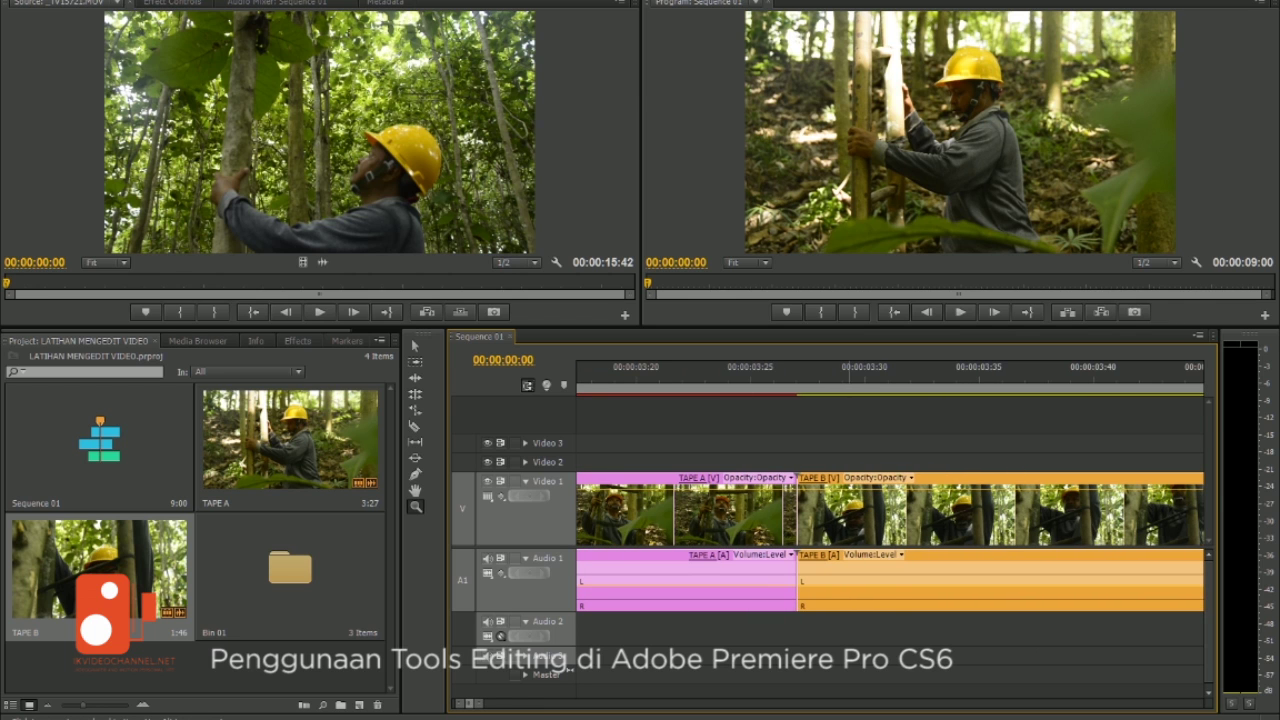
scroll(890, 510, up, 3)
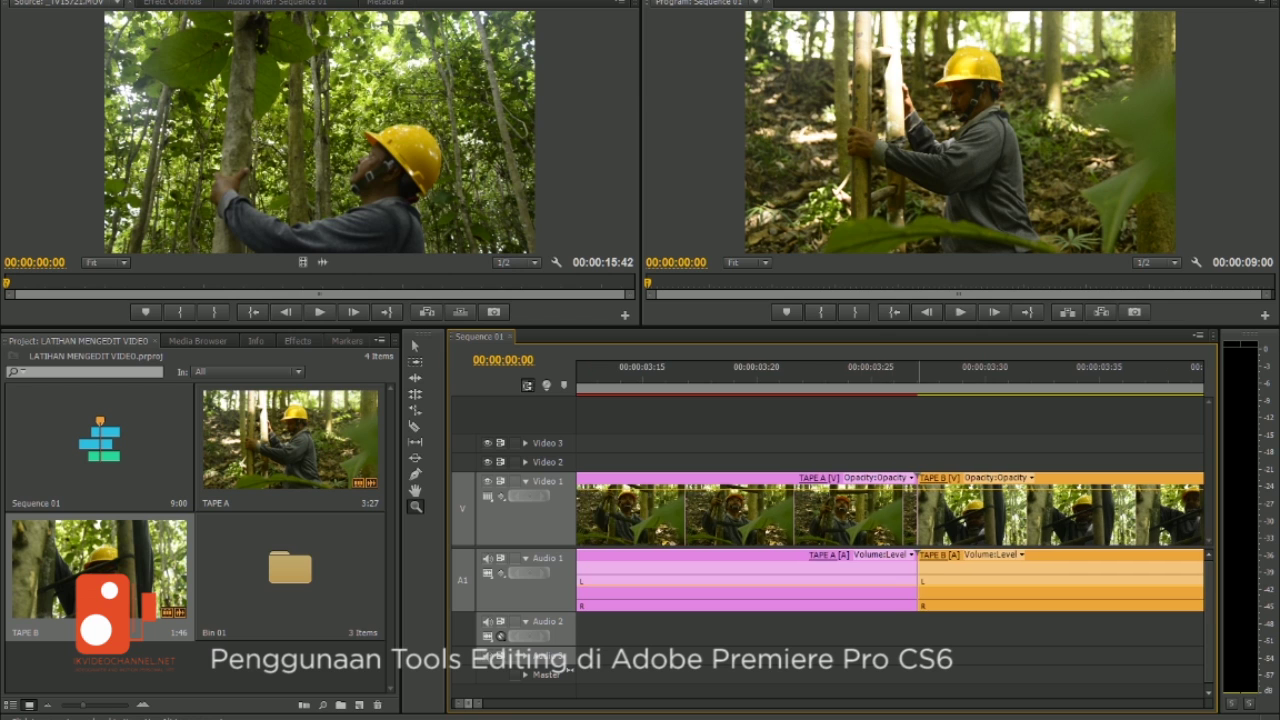
Zoom out to fit all clips, inspect the last TAPE A clip, then settle on a slightly wider full view
key(minus)
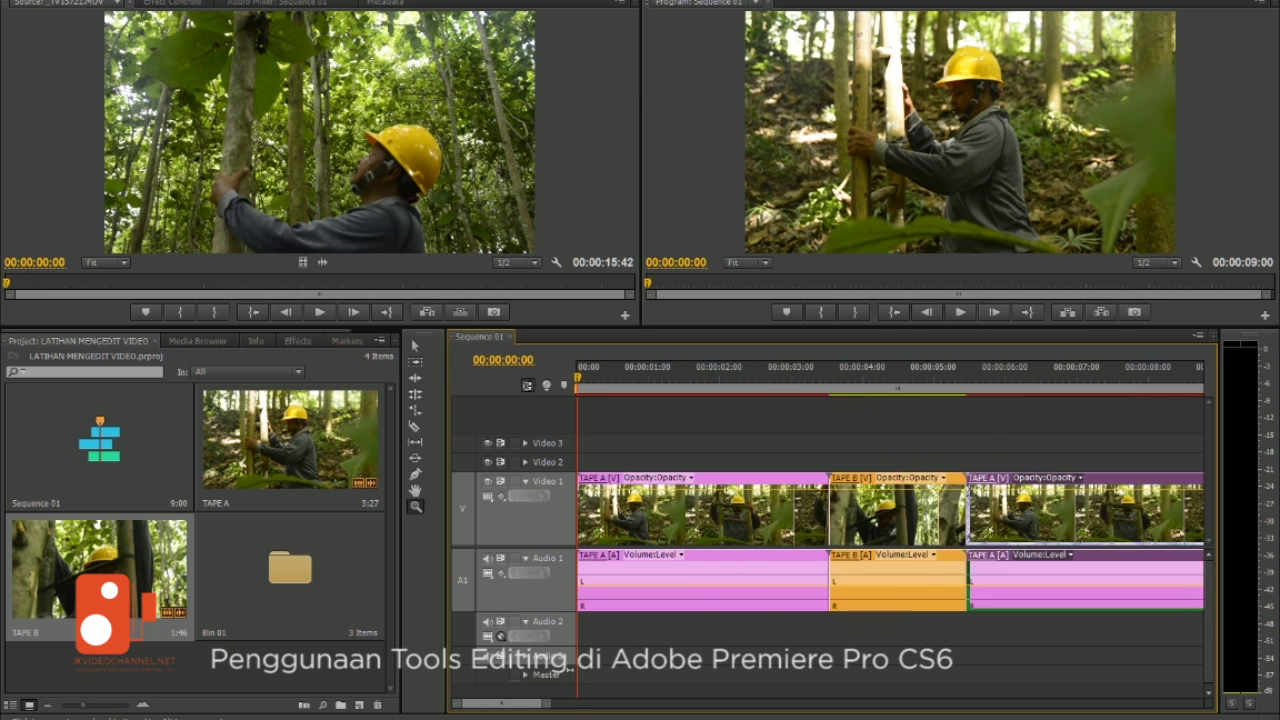
key(minus)
key(minus)
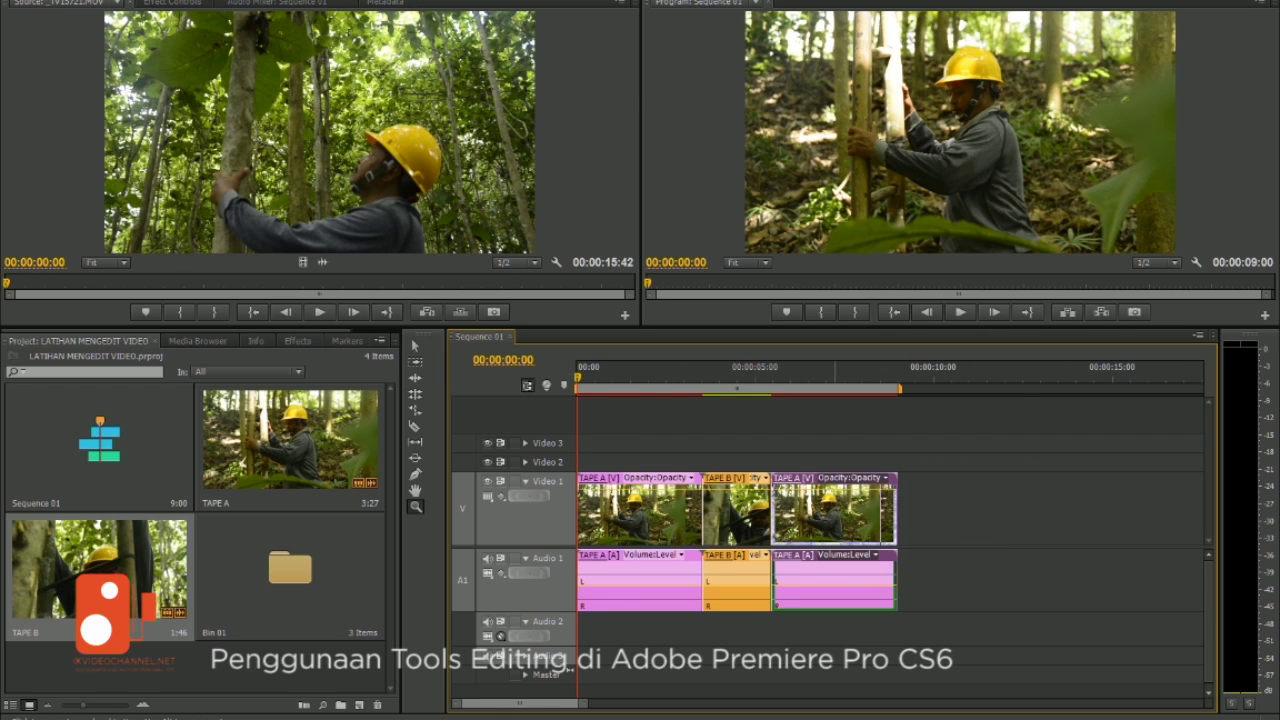
key(equal)
key(equal)
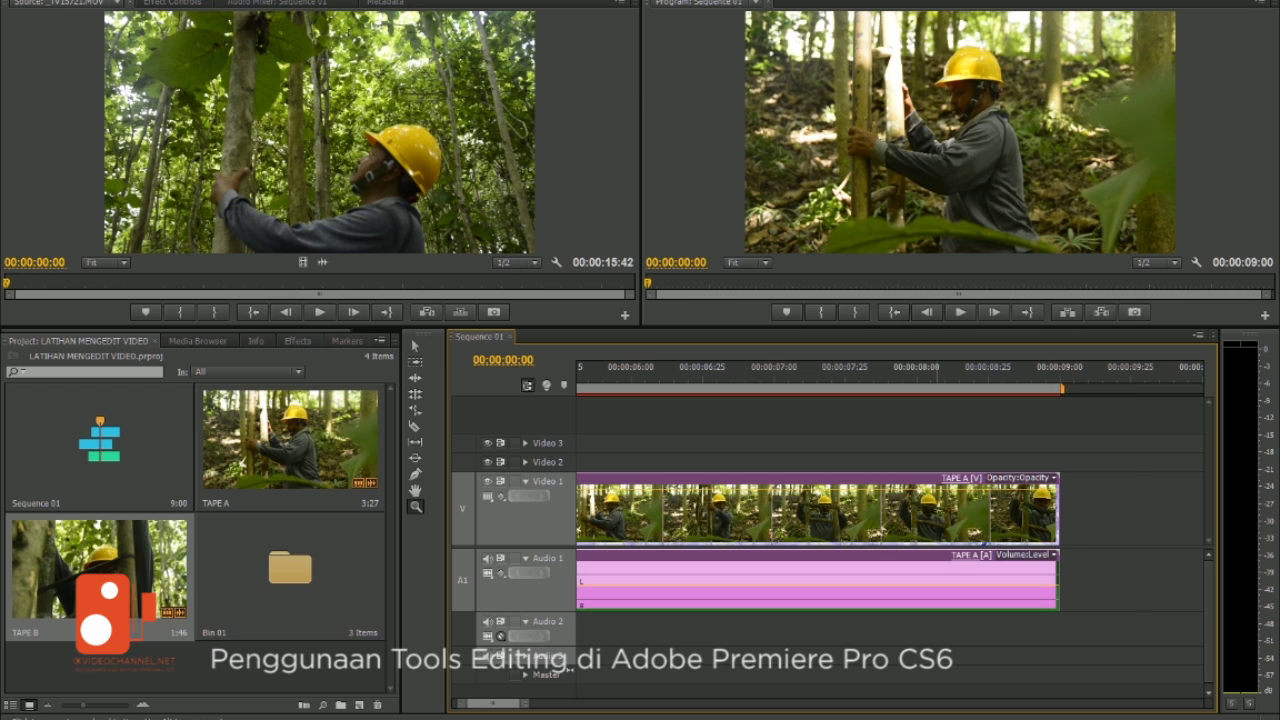
key(equal)
key(equal)
key(equal)
key(equal)
scroll(890, 500, down, 1)
scroll(890, 500, down, 1)
scroll(890, 500, down, 1)
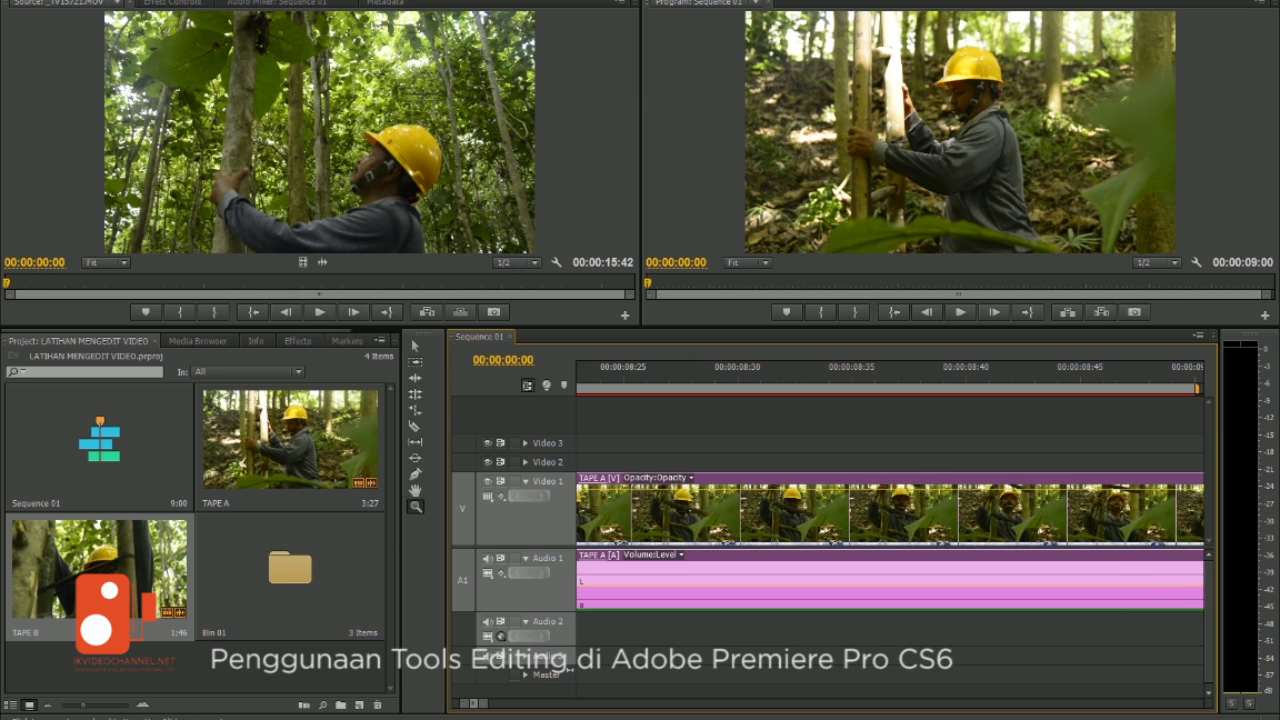
scroll(890, 500, down, 1)
key(minus)
key(minus)
key(minus)
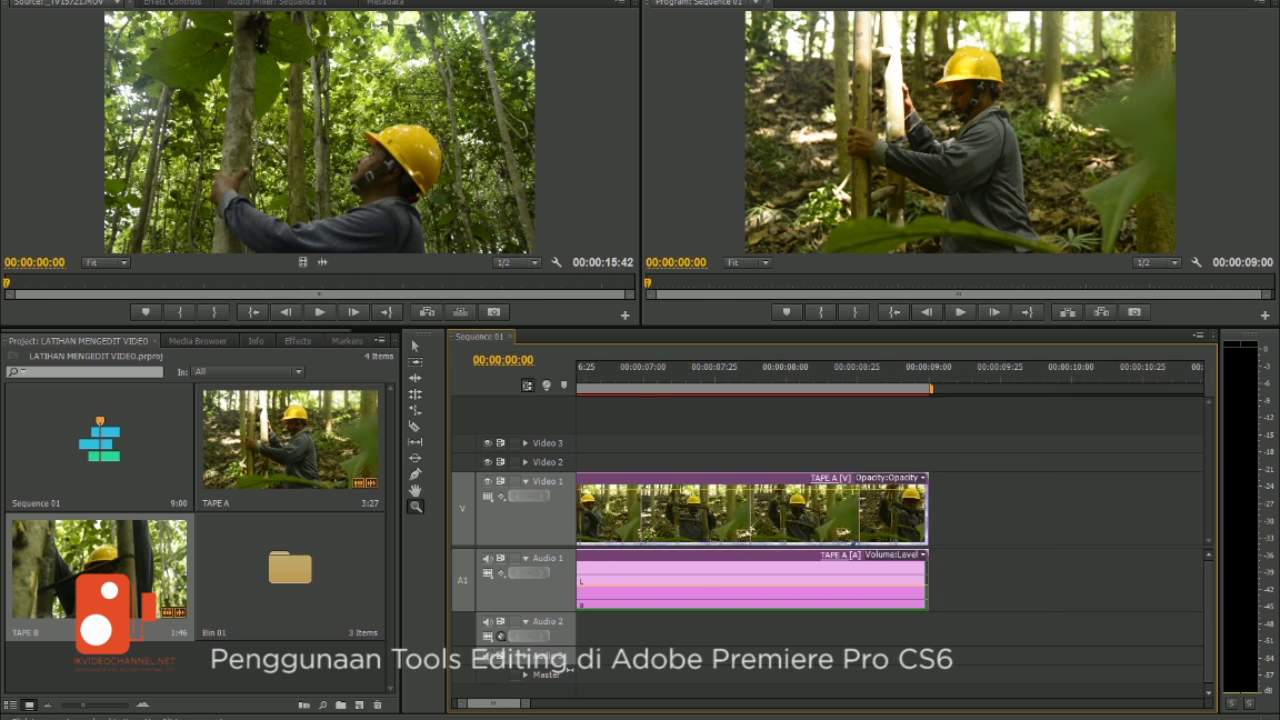
key(minus)
key(minus)
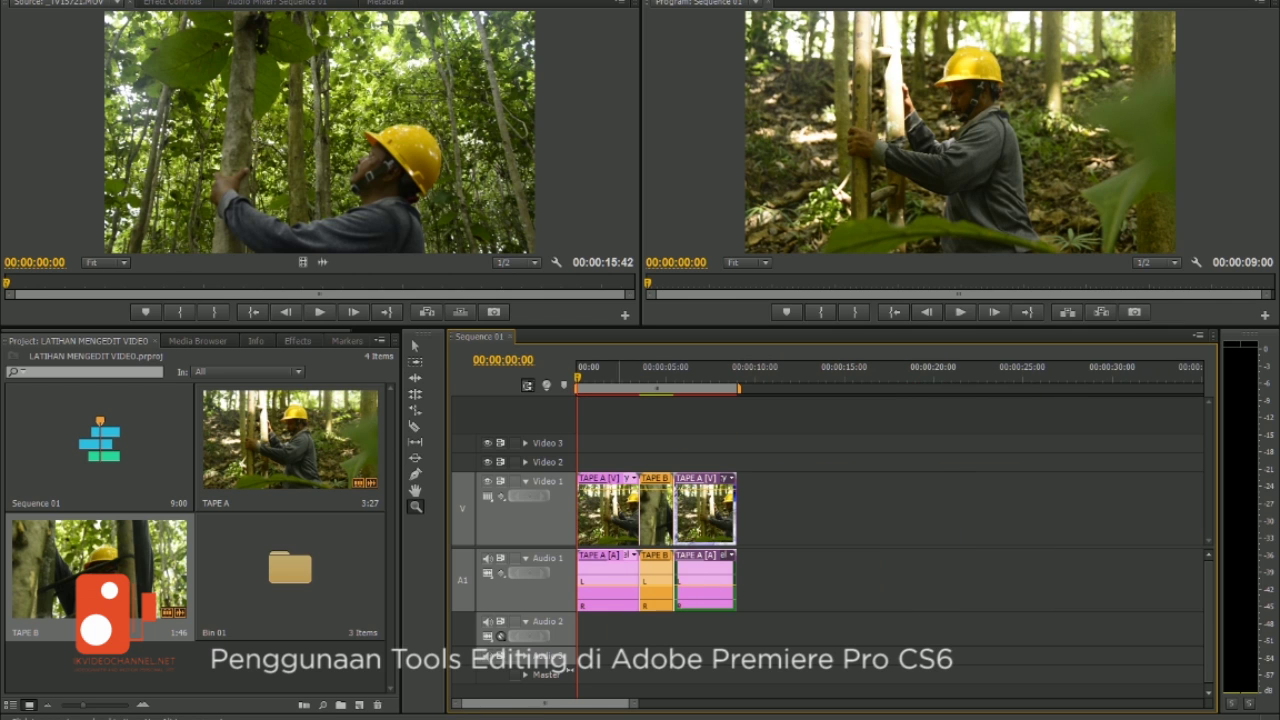
key(equal)
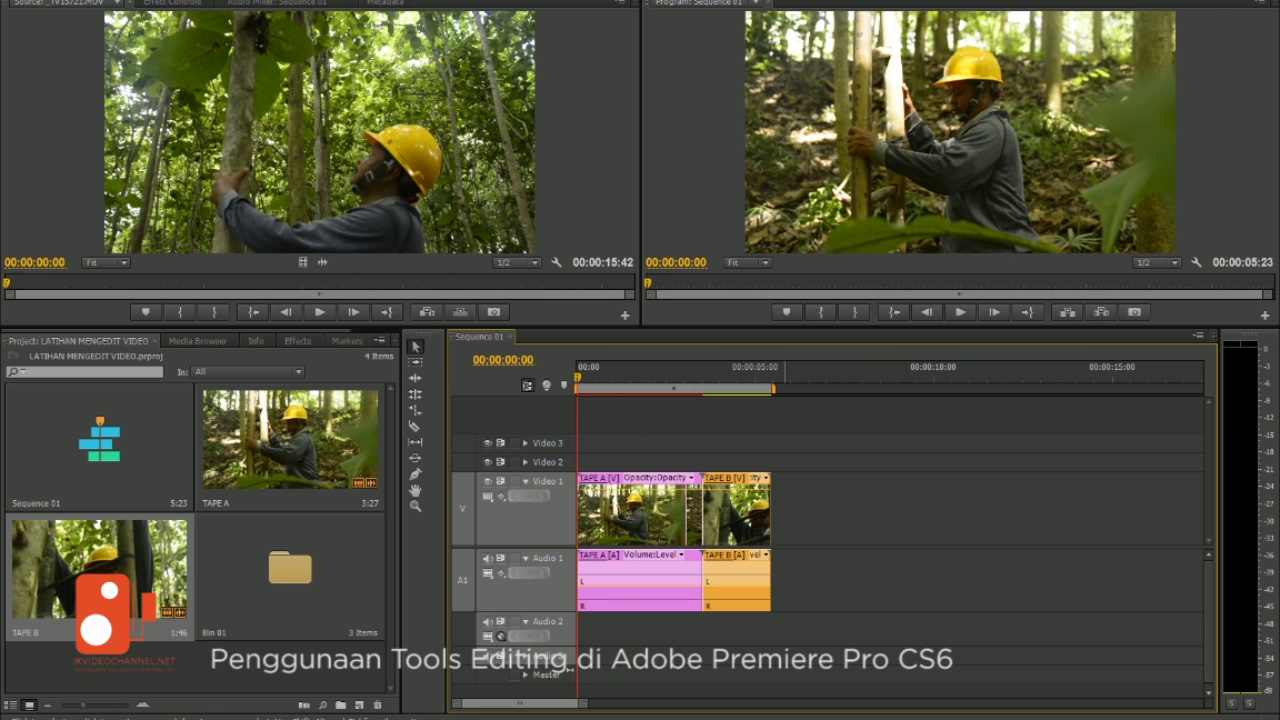
Switch to the Track Select tool, then back to the Selection tool
click(415, 362)
click(415, 345)
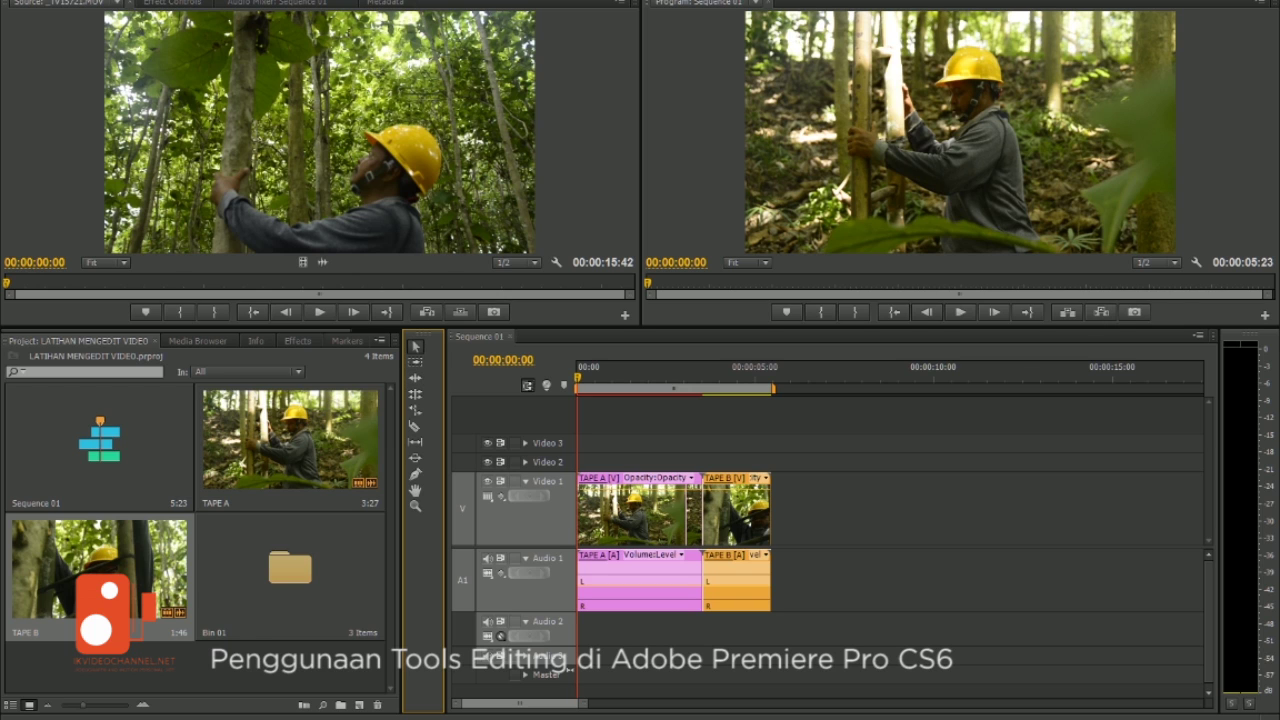